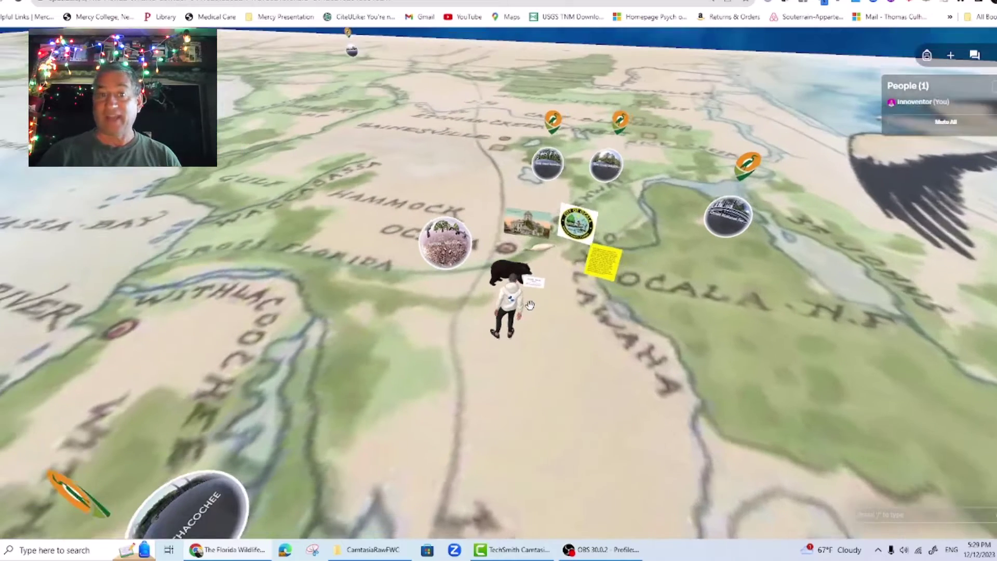
Leave the Florida Wildlife Corridor space.
{"action": "left_click", "coordinate": [993, 60]}
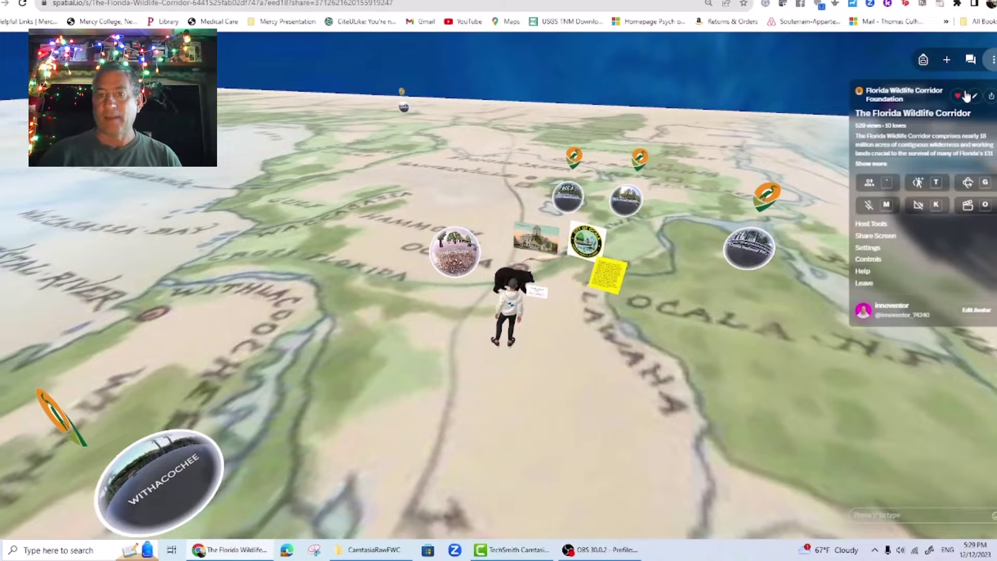
{"action": "left_click", "coordinate": [865, 285]}
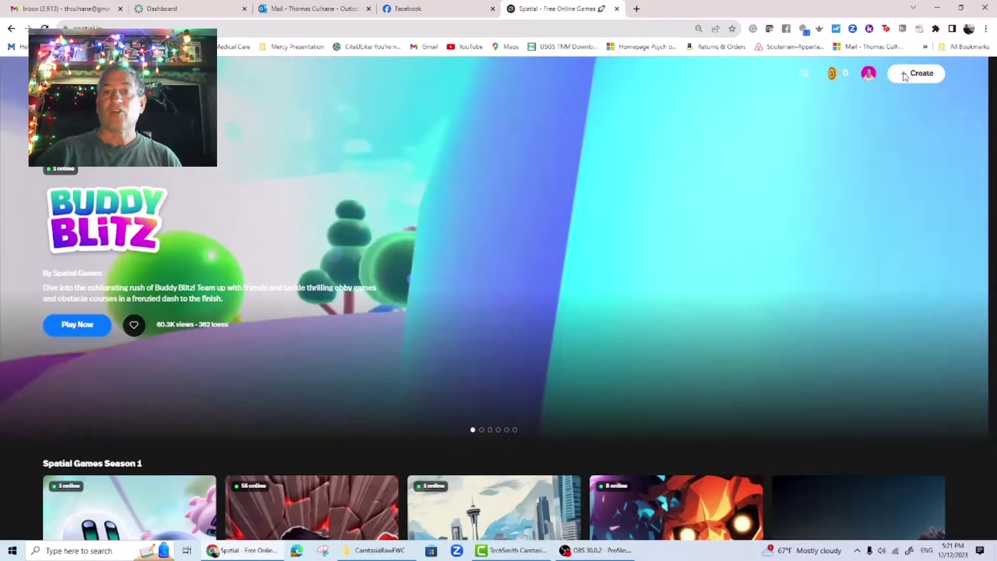
Start creating a new space, look through the free templates and choose Outdoors.
{"action": "left_click", "coordinate": [904, 77]}
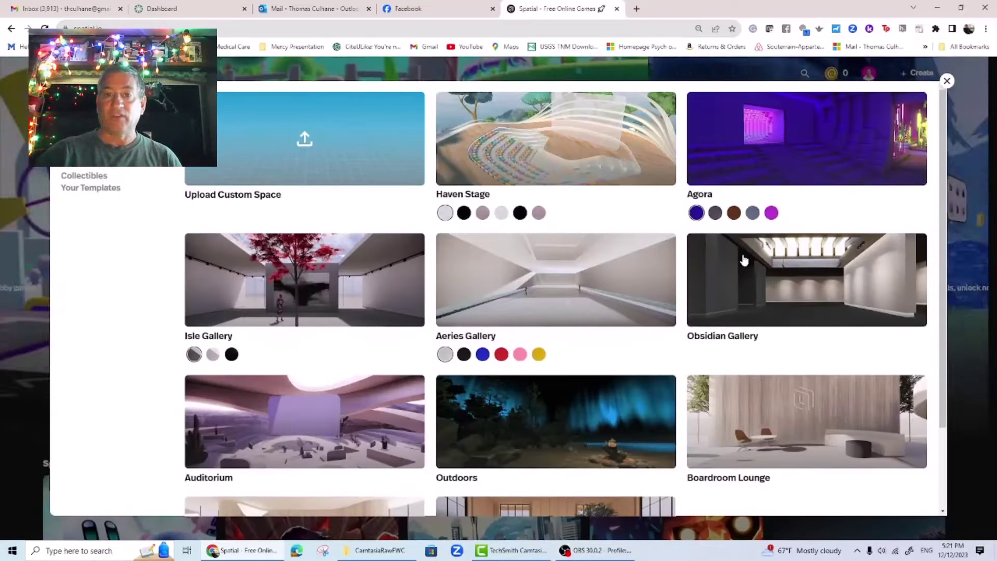
{"action": "scroll", "coordinate": [744, 260], "scroll_direction": "down", "scroll_amount": 2}
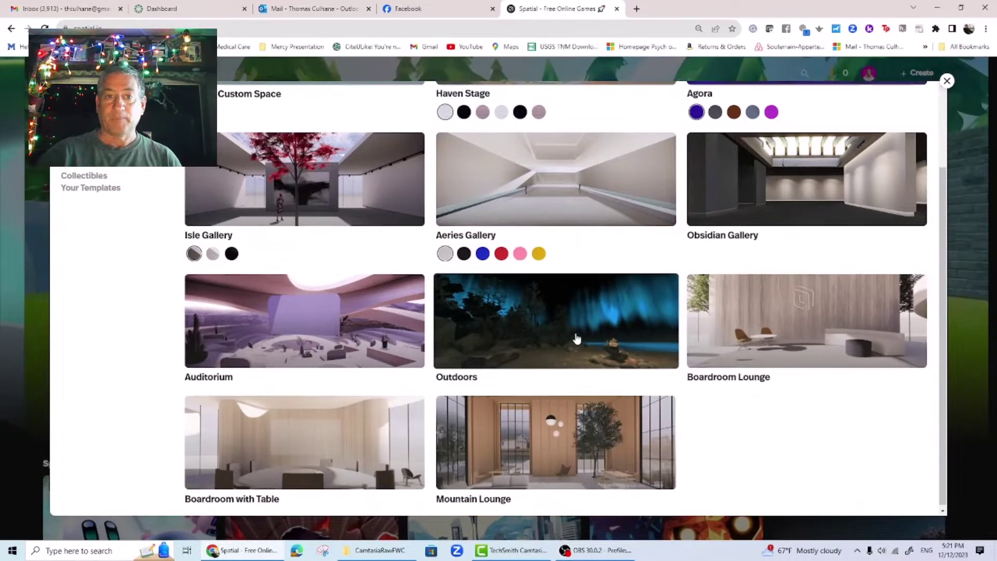
{"action": "scroll", "coordinate": [574, 338], "scroll_direction": "up", "scroll_amount": 2}
{"action": "scroll", "coordinate": [581, 343], "scroll_direction": "down", "scroll_amount": 2}
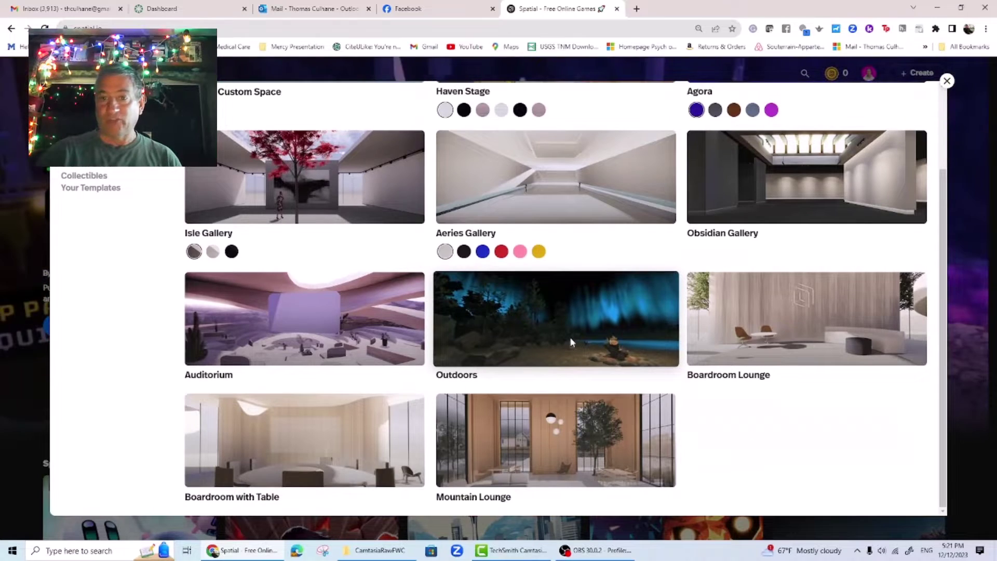
{"action": "left_click", "coordinate": [570, 341]}
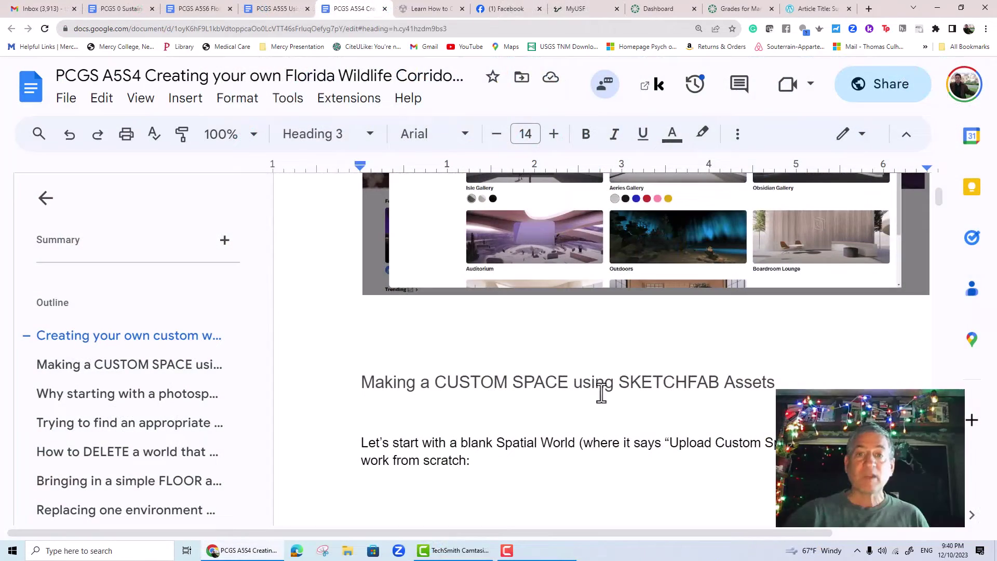
Create a new blank space from the Upload Custom Space template and look around in it.
{"action": "scroll", "coordinate": [787, 382], "scroll_direction": "down", "scroll_amount": 2}
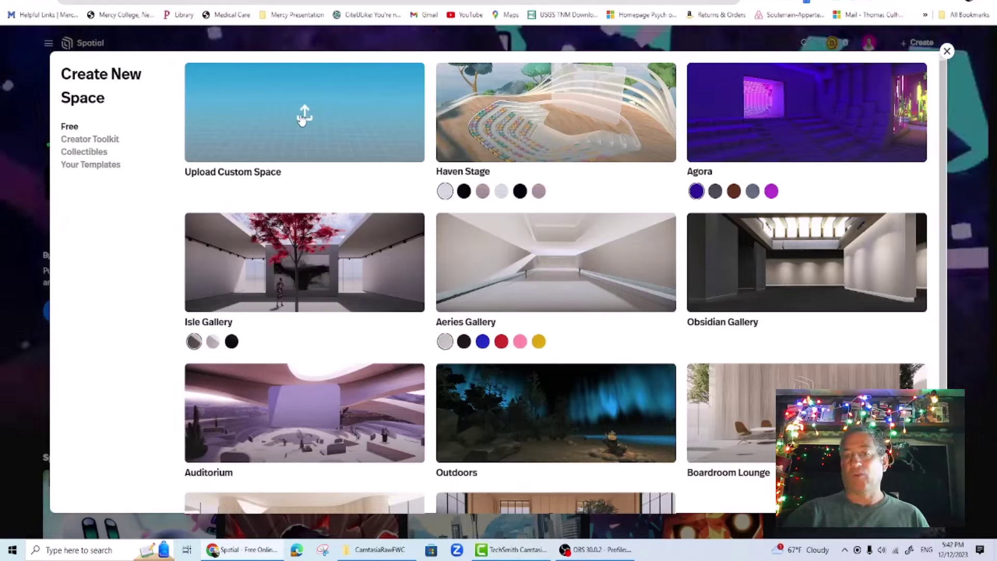
{"action": "left_click", "coordinate": [303, 117]}
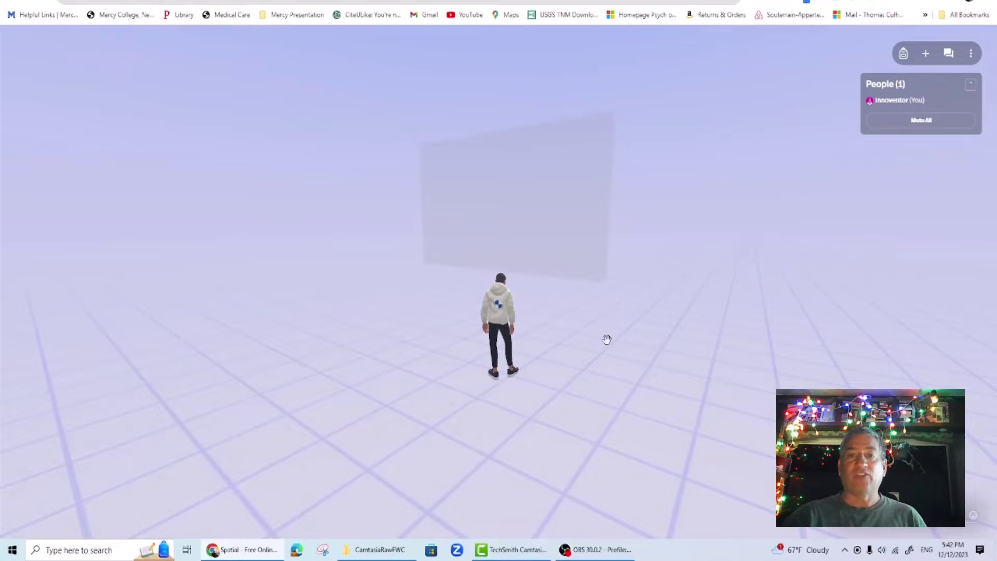
{"action": "left_click_drag", "start_coordinate": [607, 339], "coordinate": [826, 233]}
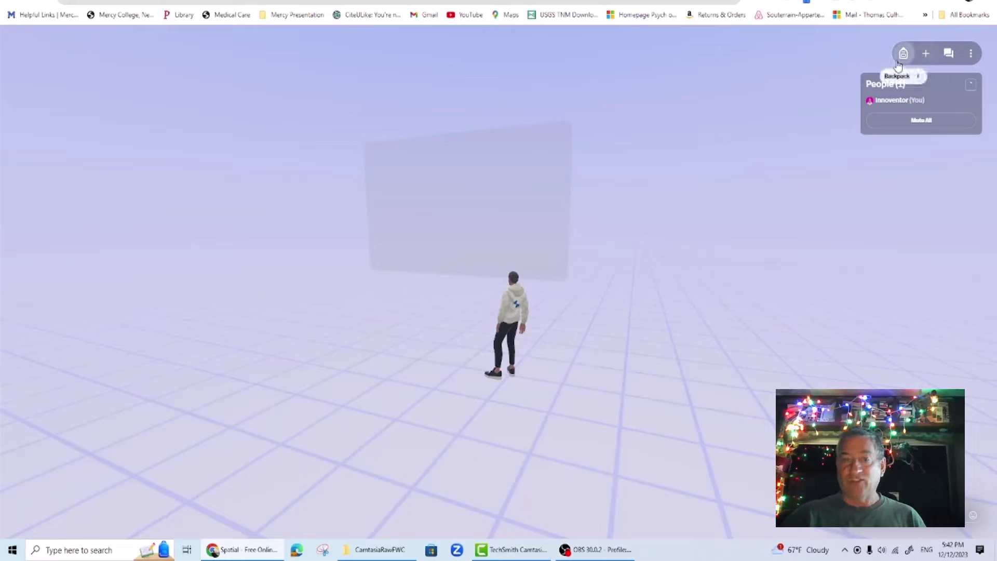
View the recent items in the content library, closing it again without adding anything.
{"action": "left_click", "coordinate": [926, 54]}
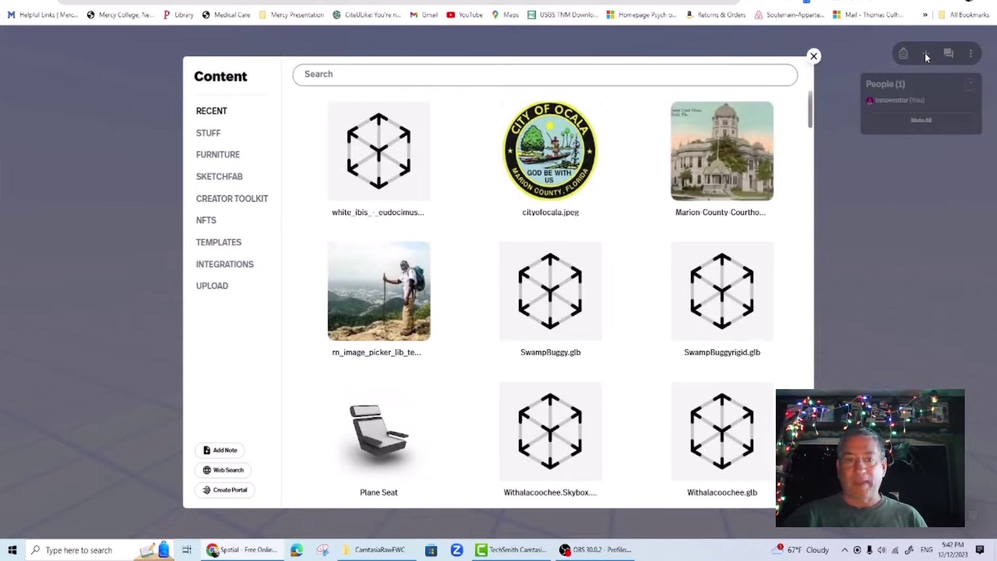
{"action": "mouse_move", "coordinate": [726, 163]}
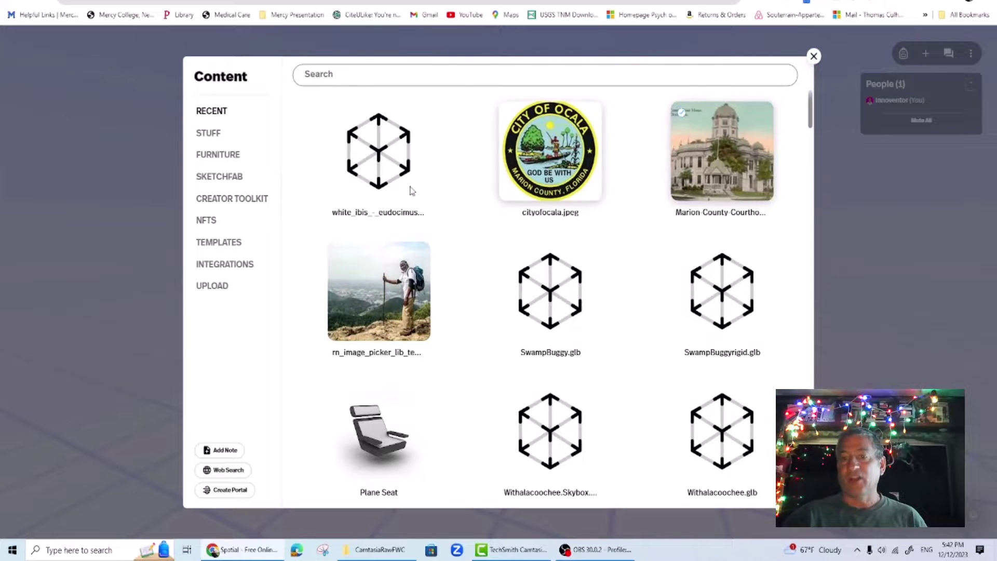
{"action": "left_click", "coordinate": [814, 56]}
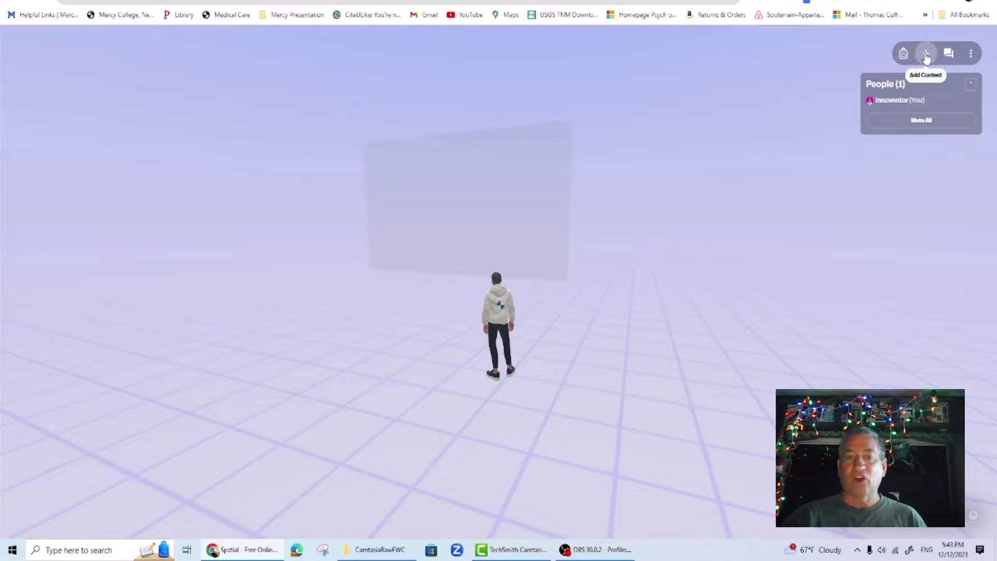
{"action": "left_click", "coordinate": [926, 54]}
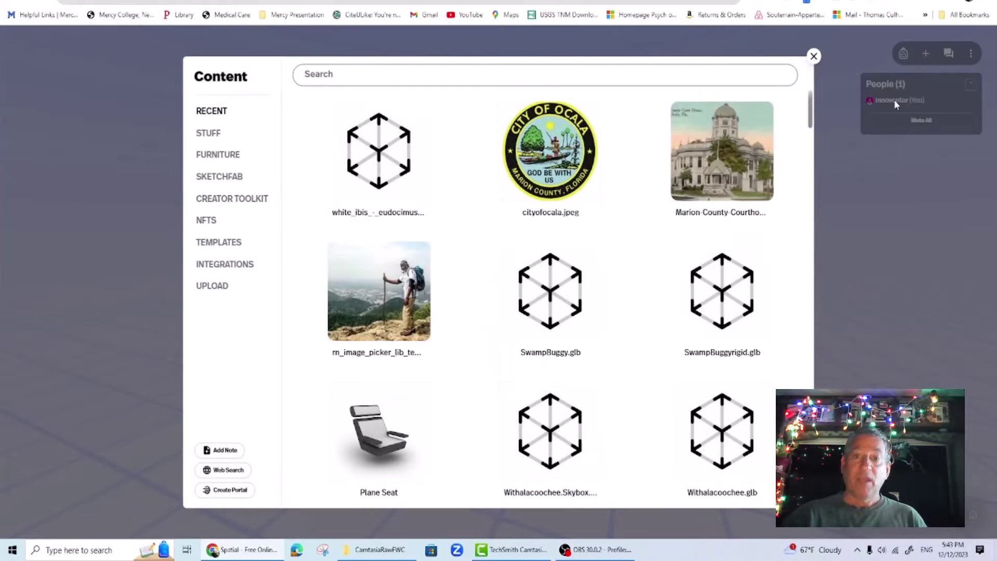
{"action": "left_click", "coordinate": [814, 56]}
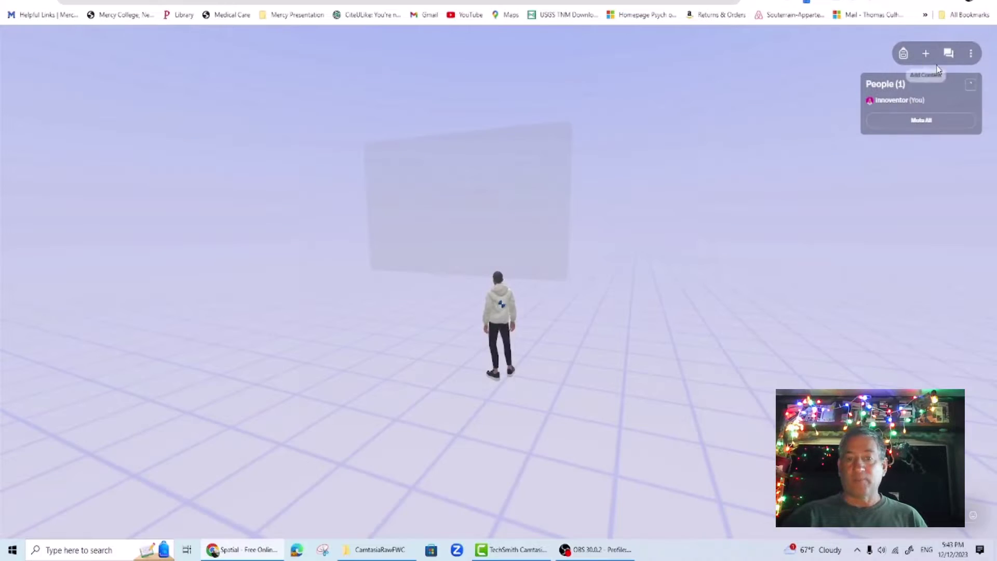
Look at the space's Host Tools and the pricing page for upgrading to Spatial Plus, closing that page again.
{"action": "left_click", "coordinate": [971, 54]}
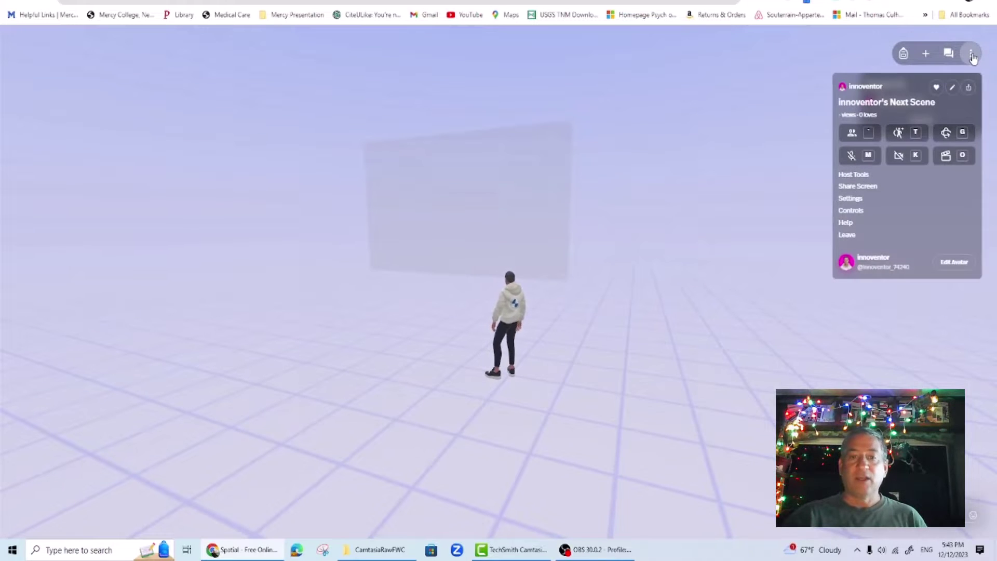
{"action": "left_click", "coordinate": [858, 175]}
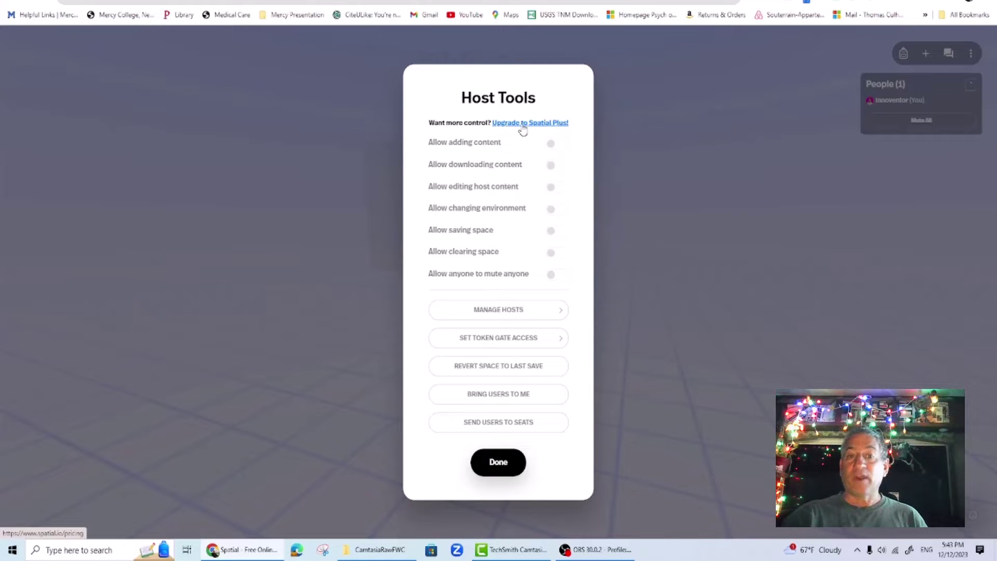
{"action": "left_click", "coordinate": [521, 126]}
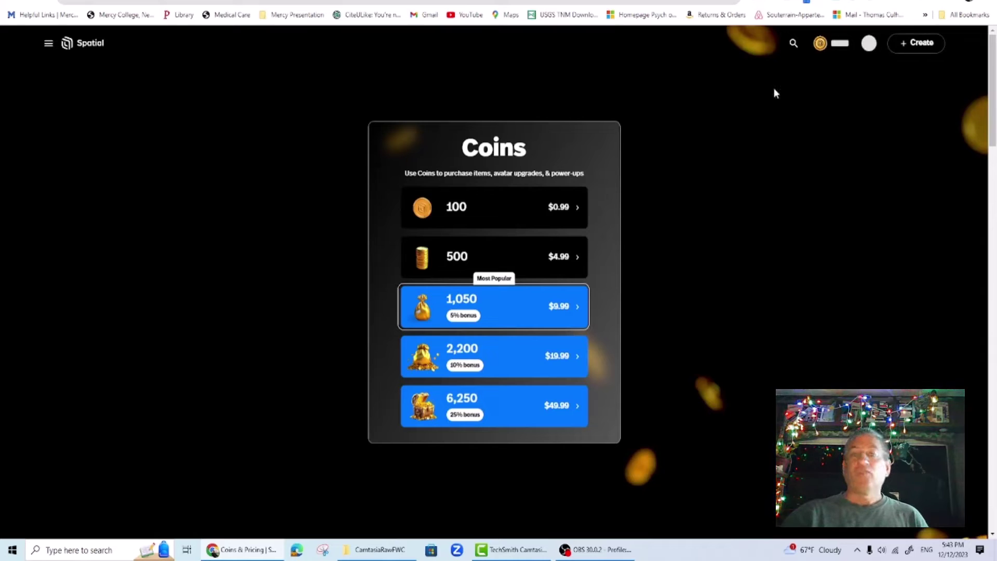
{"action": "key", "text": "ctrl+w"}
Examine the sources for adding content, including file upload and the catalogue of Sketchfab models.
{"action": "left_click", "coordinate": [925, 53]}
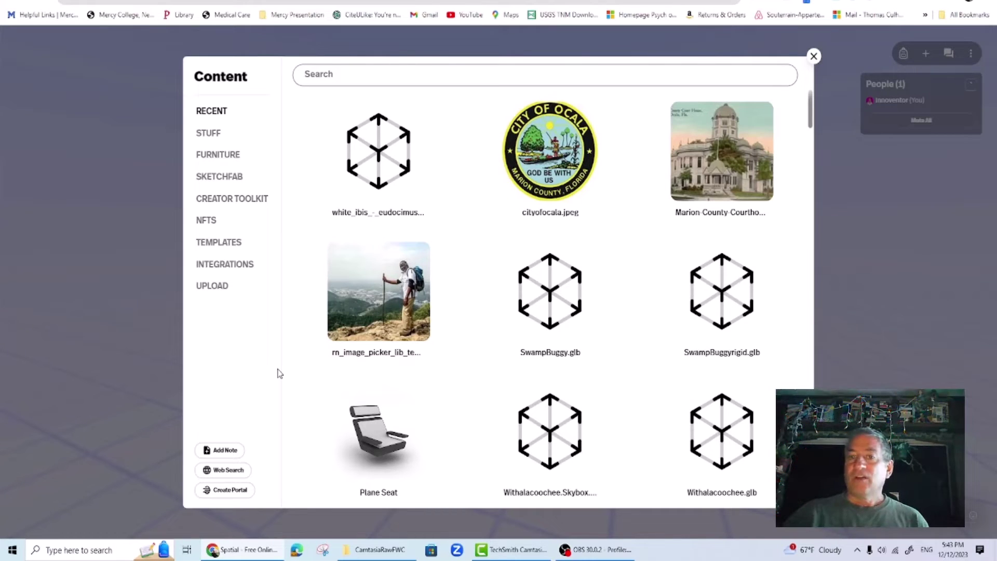
{"action": "left_click", "coordinate": [222, 178]}
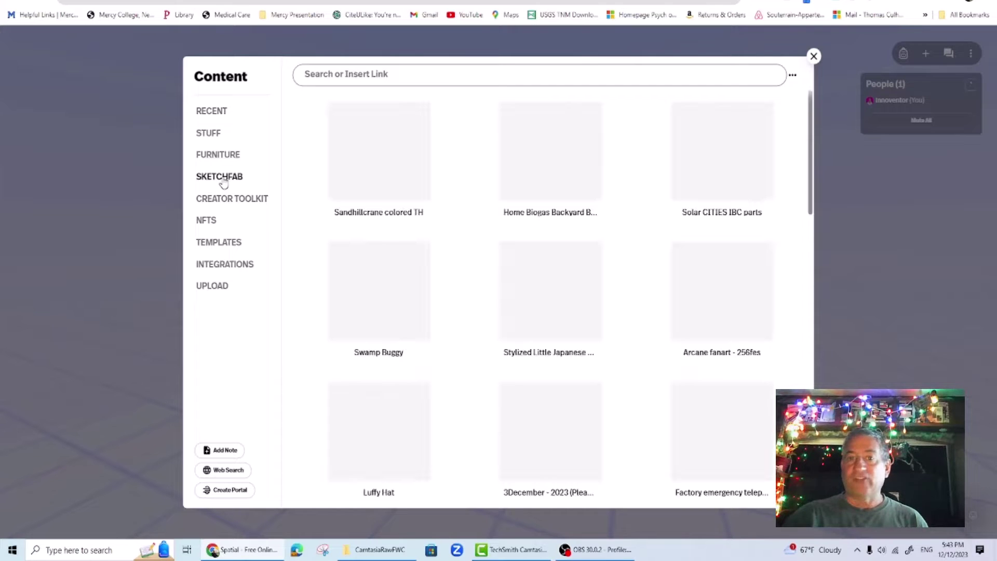
{"action": "left_click", "coordinate": [215, 288]}
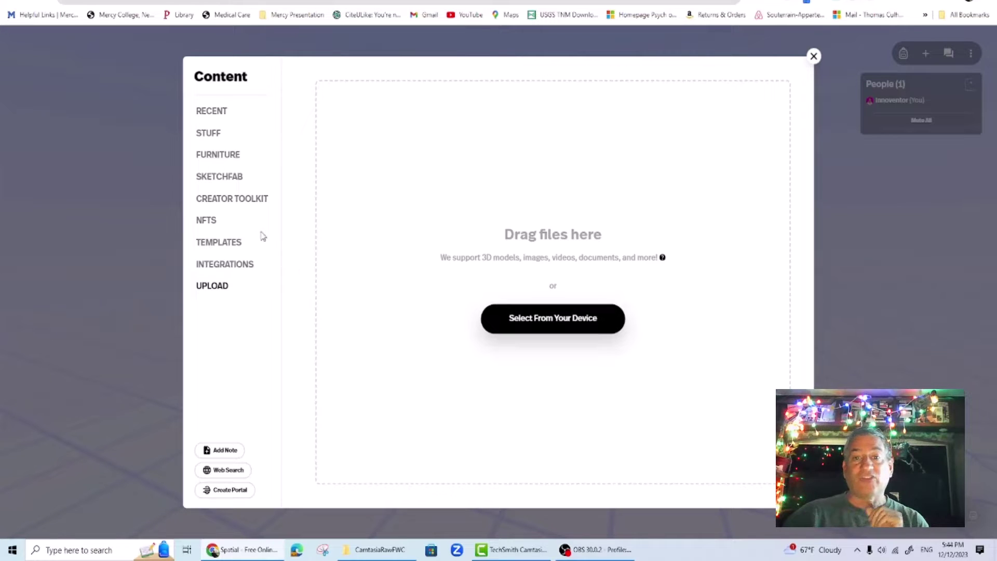
{"action": "left_click", "coordinate": [207, 178]}
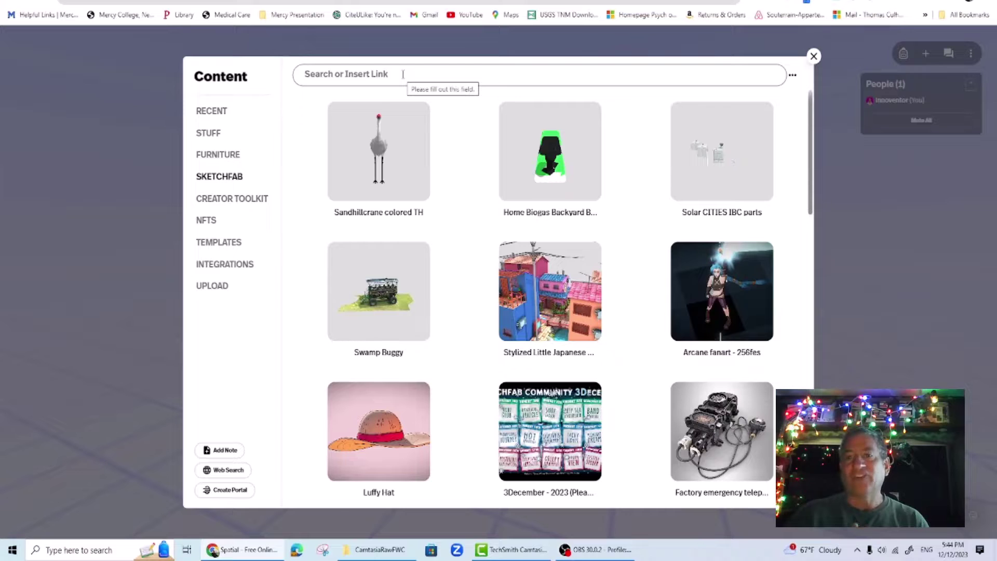
{"action": "scroll", "coordinate": [520, 167], "scroll_direction": "down", "scroll_amount": 5}
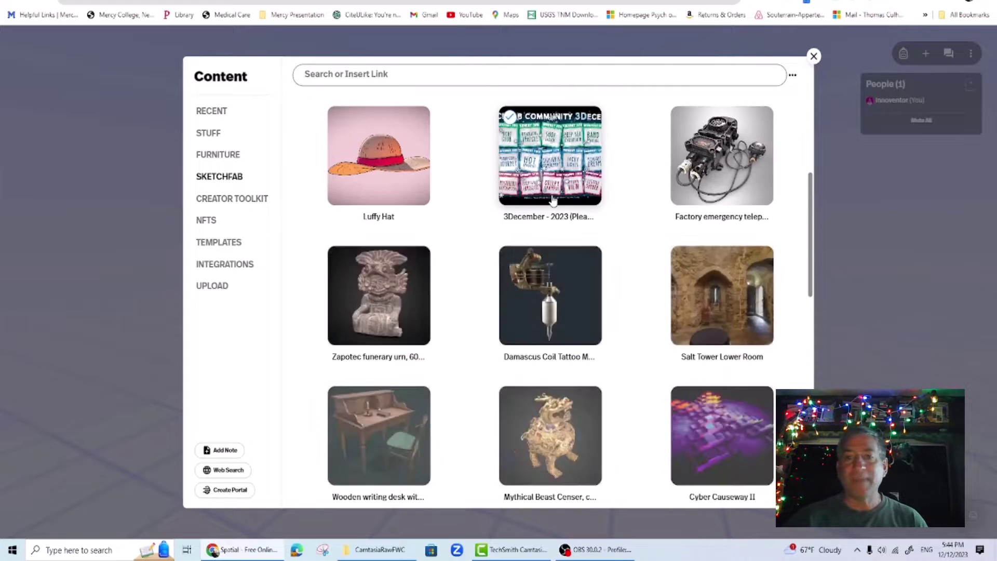
{"action": "scroll", "coordinate": [541, 183], "scroll_direction": "down", "scroll_amount": 5}
{"action": "scroll", "coordinate": [553, 200], "scroll_direction": "down", "scroll_amount": 5}
{"action": "scroll", "coordinate": [553, 200], "scroll_direction": "down", "scroll_amount": 4}
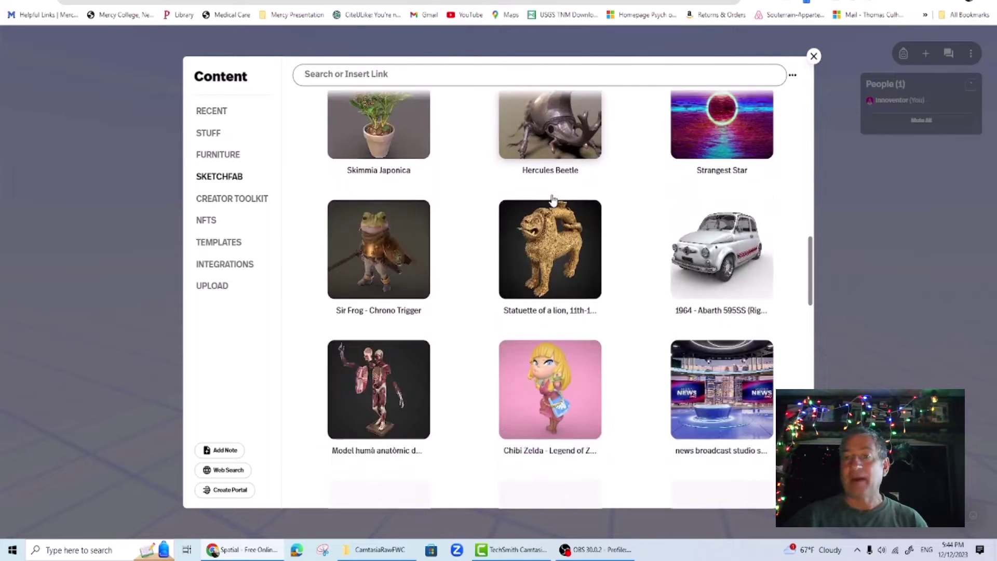
Search Sketchfab for "skybox" and add the cloudy-sky sphere model named Skybox to the space.
{"action": "left_click", "coordinate": [369, 75]}
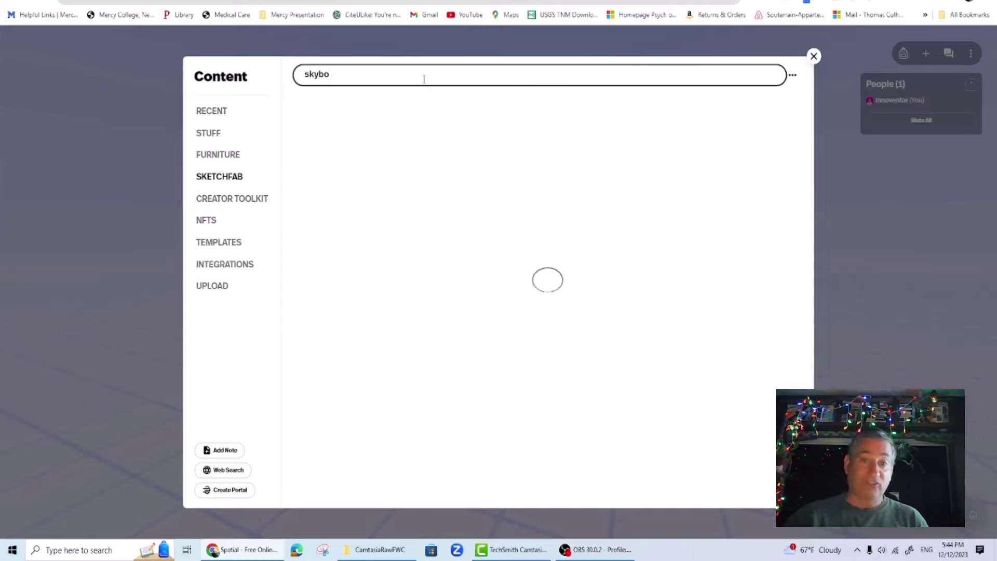
{"action": "type", "text": "x"}
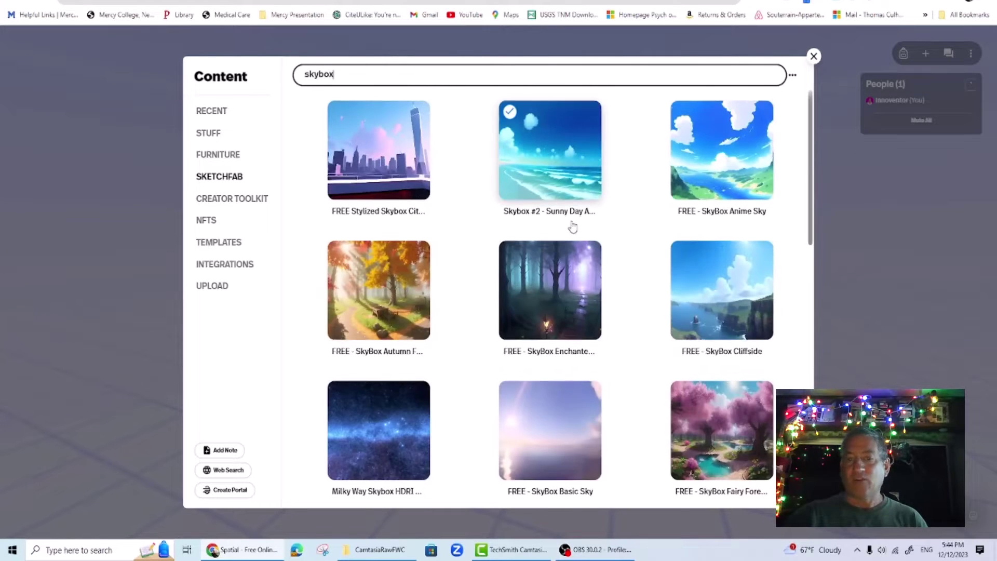
{"action": "scroll", "coordinate": [635, 244], "scroll_direction": "down", "scroll_amount": 3}
{"action": "scroll", "coordinate": [634, 244], "scroll_direction": "down", "scroll_amount": 7}
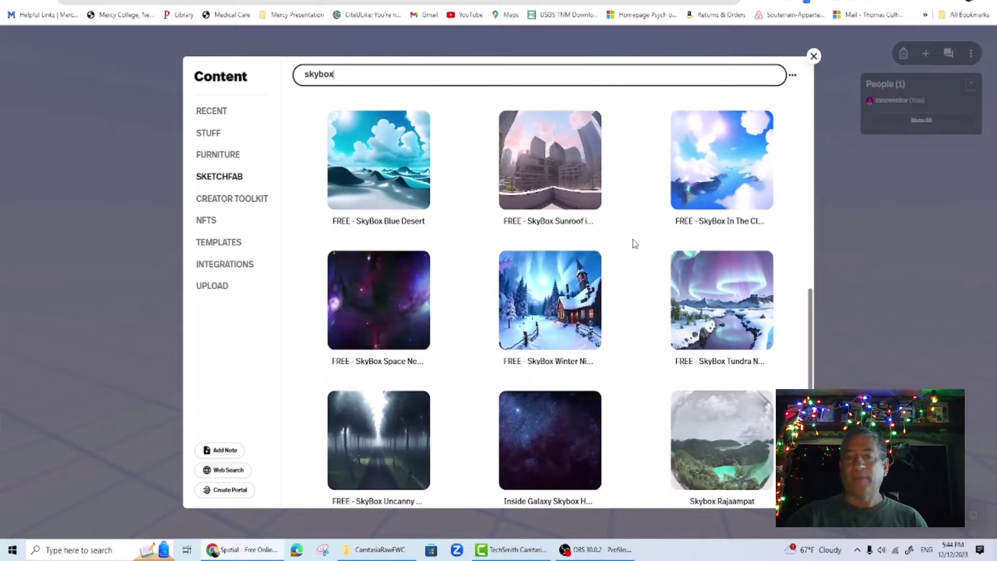
{"action": "scroll", "coordinate": [635, 244], "scroll_direction": "down", "scroll_amount": 3}
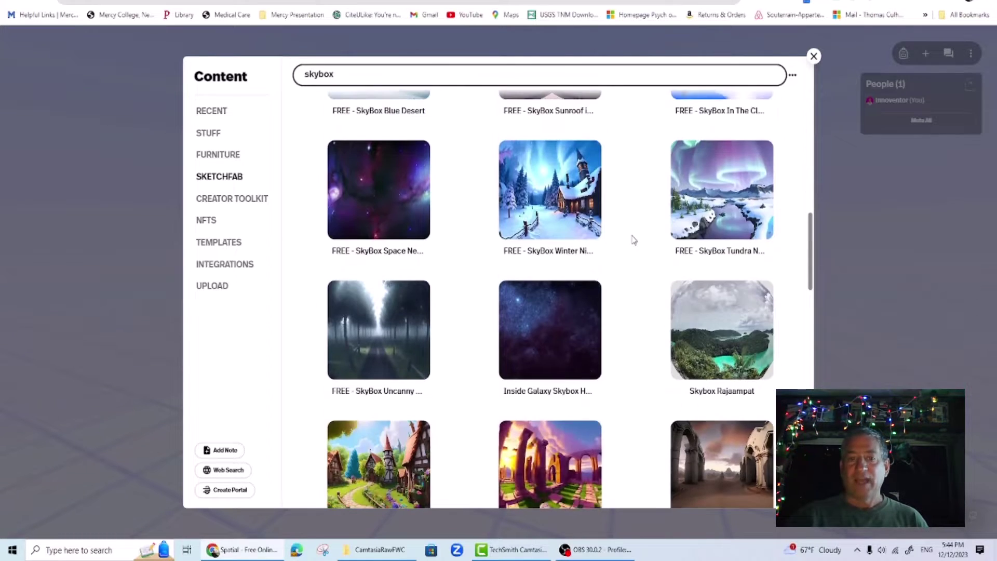
{"action": "scroll", "coordinate": [633, 239], "scroll_direction": "down", "scroll_amount": 4}
{"action": "scroll", "coordinate": [634, 237], "scroll_direction": "down", "scroll_amount": 3}
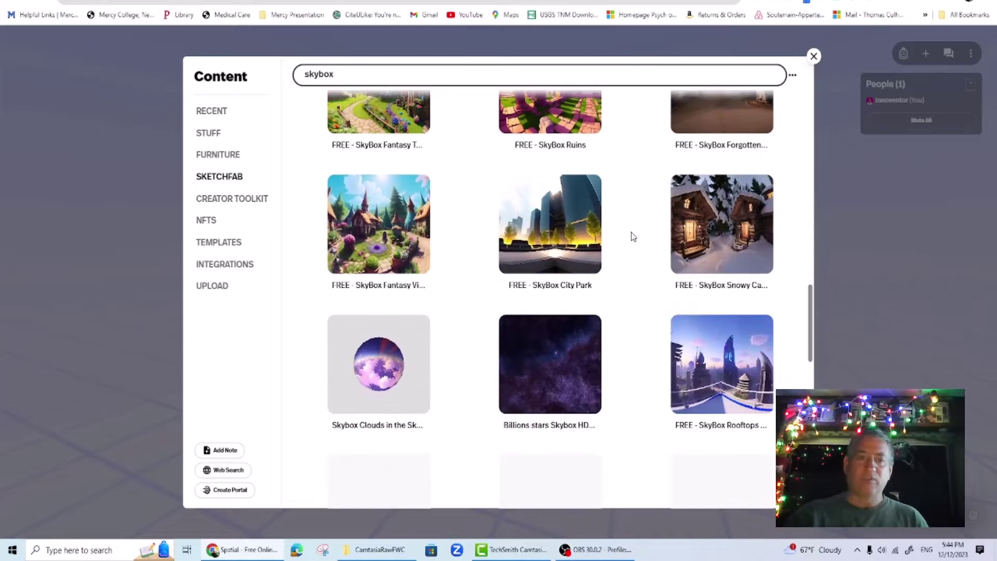
{"action": "scroll", "coordinate": [633, 236], "scroll_direction": "down", "scroll_amount": 3}
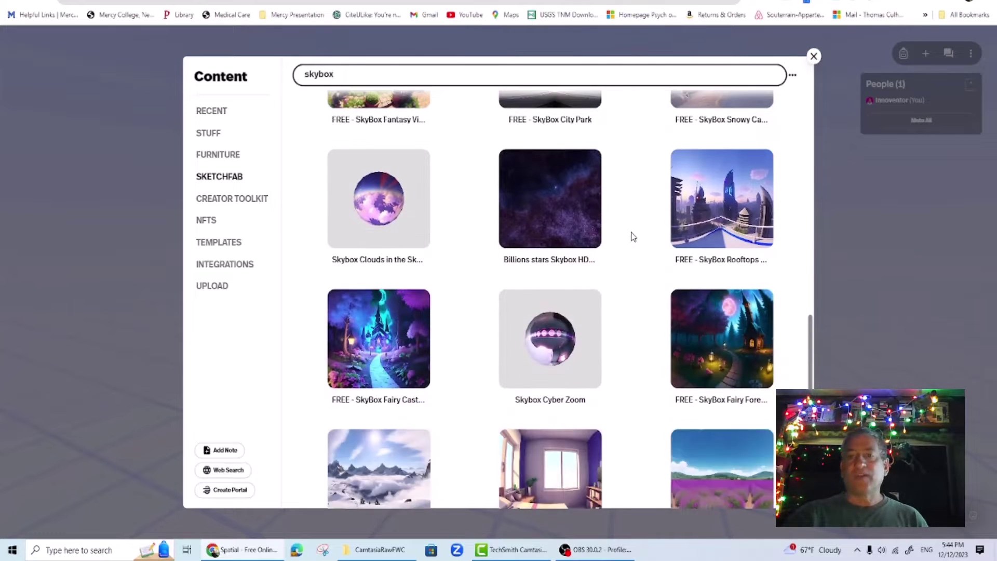
{"action": "scroll", "coordinate": [634, 237], "scroll_direction": "down", "scroll_amount": 3}
{"action": "scroll", "coordinate": [632, 233], "scroll_direction": "down", "scroll_amount": 2}
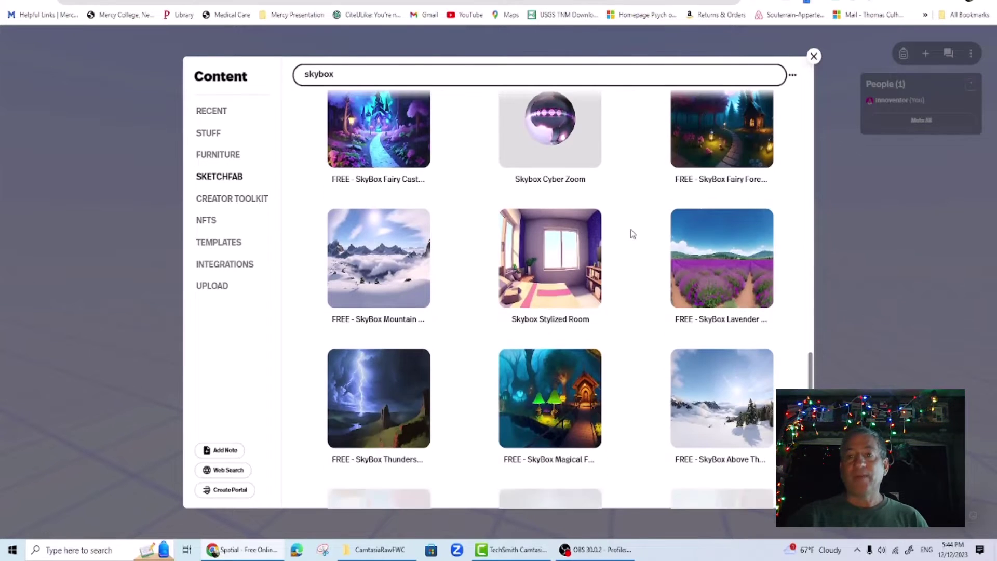
{"action": "scroll", "coordinate": [632, 233], "scroll_direction": "up", "scroll_amount": 5}
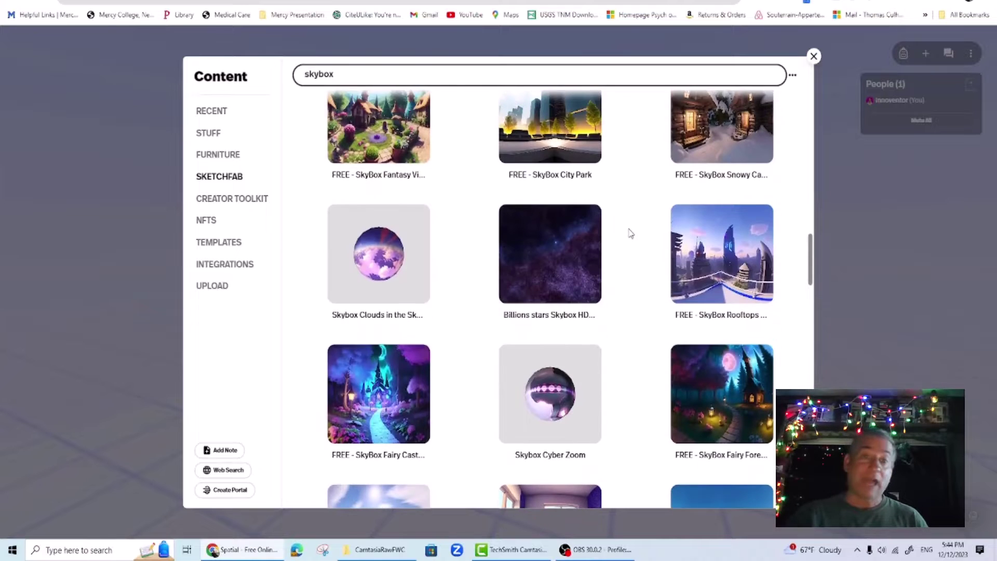
{"action": "scroll", "coordinate": [630, 233], "scroll_direction": "down", "scroll_amount": 5}
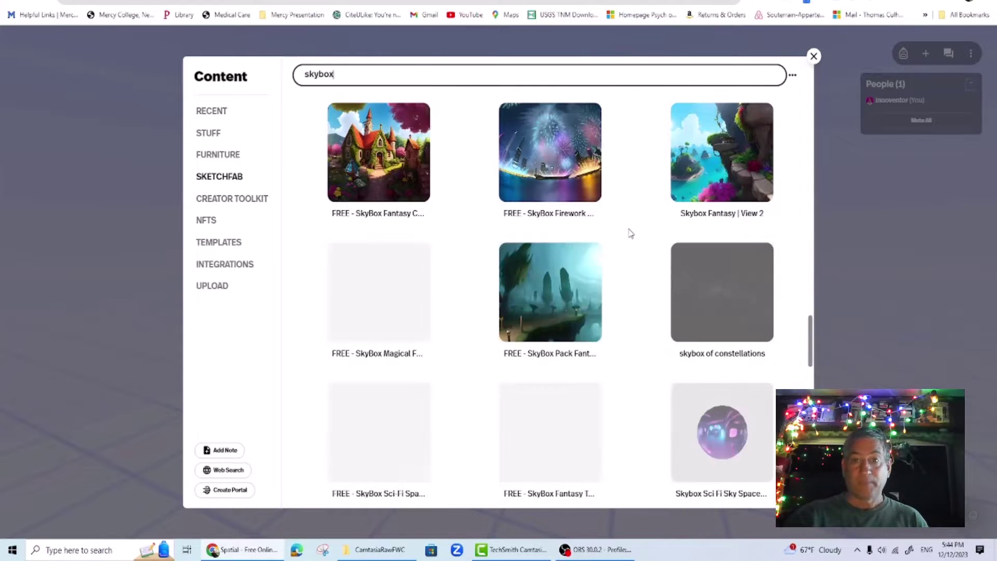
{"action": "scroll", "coordinate": [620, 319], "scroll_direction": "down", "scroll_amount": 10}
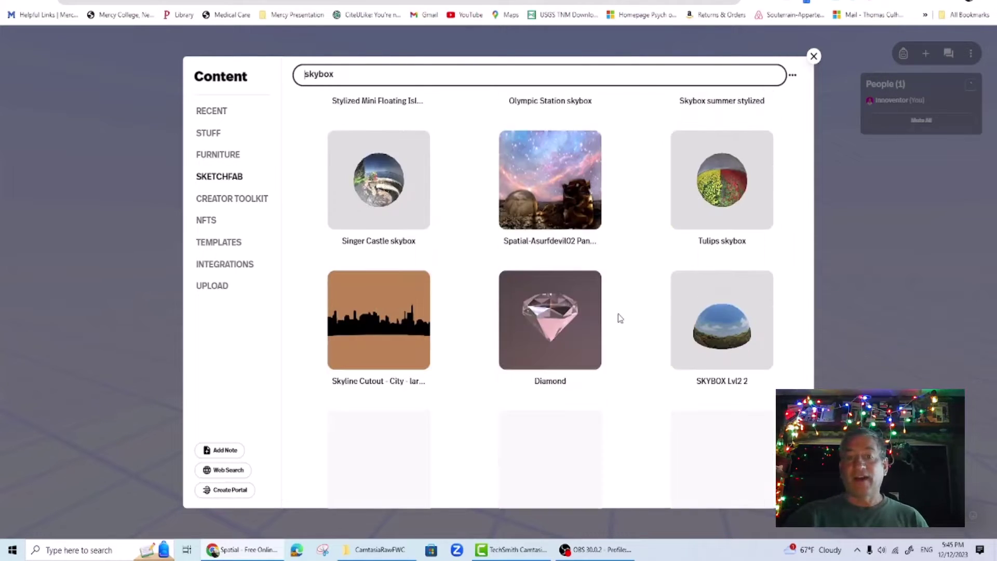
{"action": "scroll", "coordinate": [620, 319], "scroll_direction": "down", "scroll_amount": 4}
{"action": "mouse_move", "coordinate": [735, 232]}
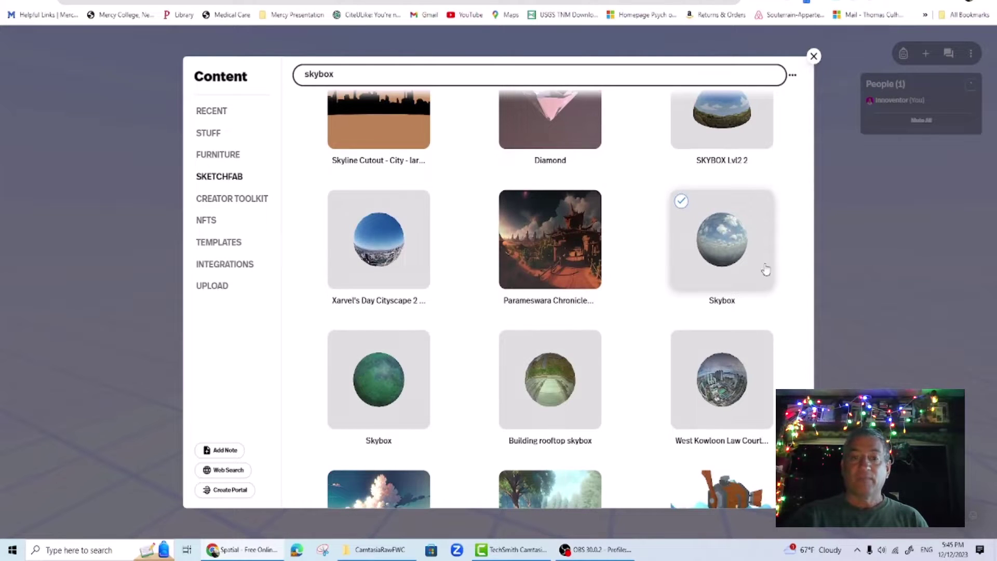
{"action": "left_click", "coordinate": [730, 248]}
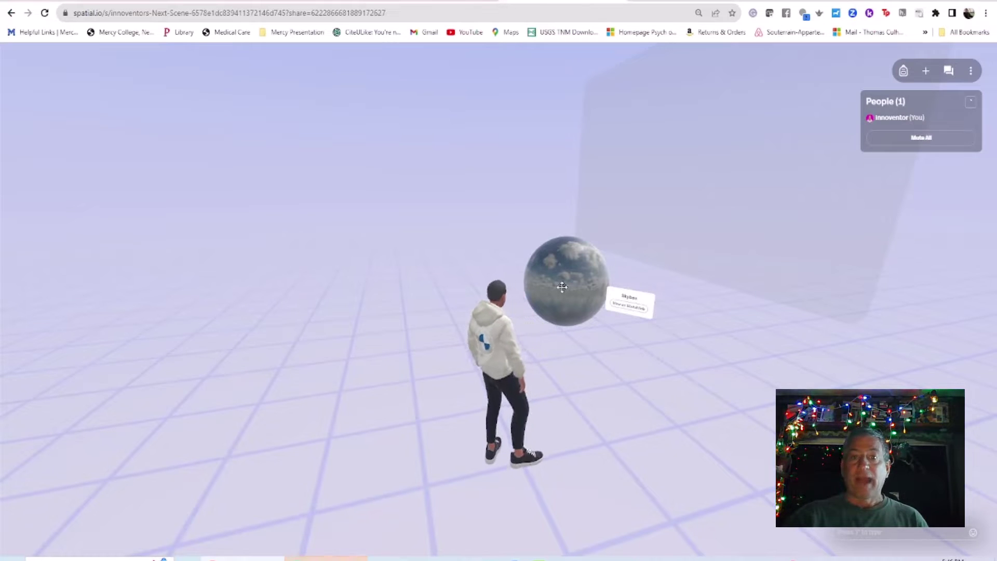
Try to set the cloudy-sky sphere as the space's custom skybox.
{"action": "left_click", "coordinate": [565, 294]}
{"action": "left_click", "coordinate": [572, 295]}
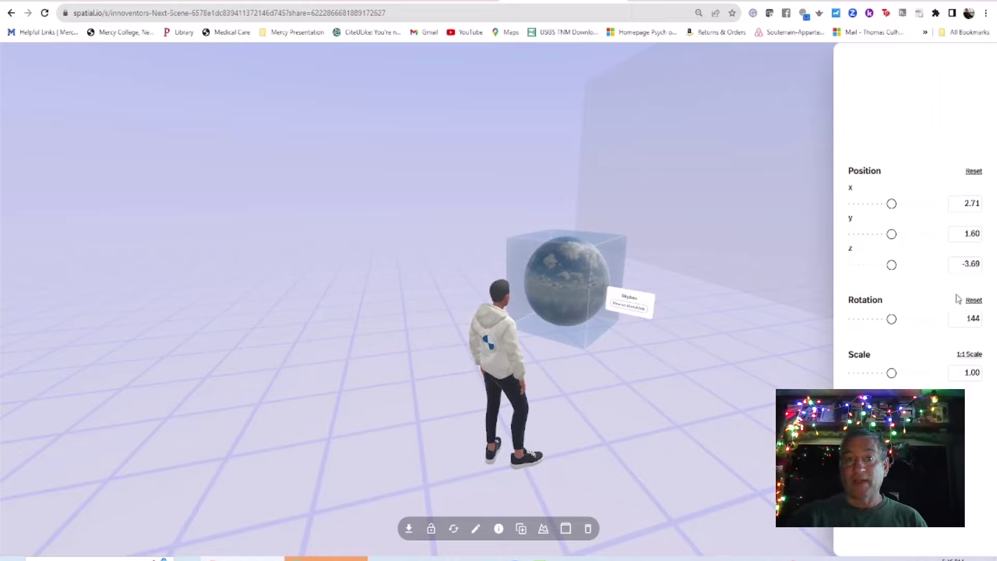
{"action": "left_click", "coordinate": [542, 529]}
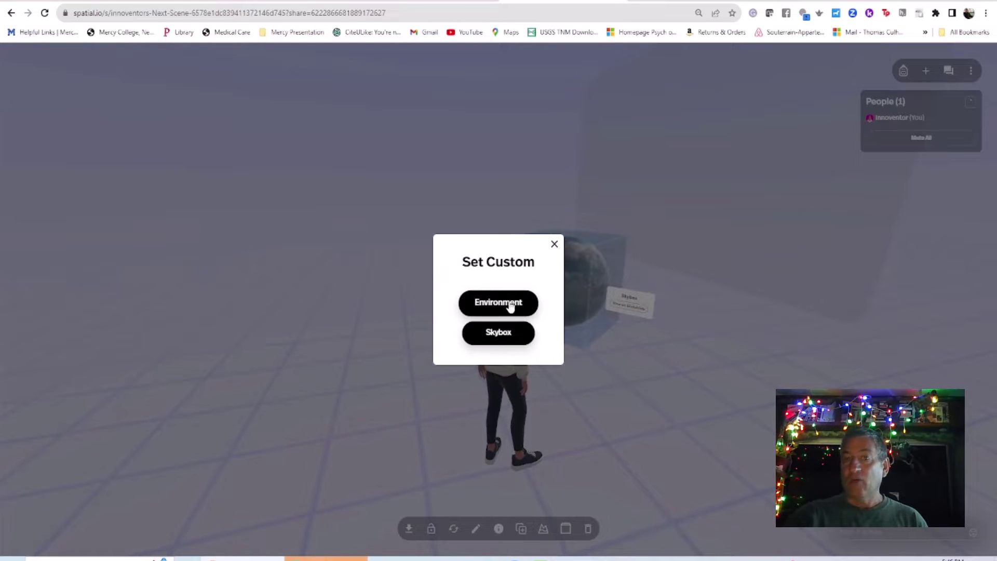
{"action": "left_click", "coordinate": [499, 333]}
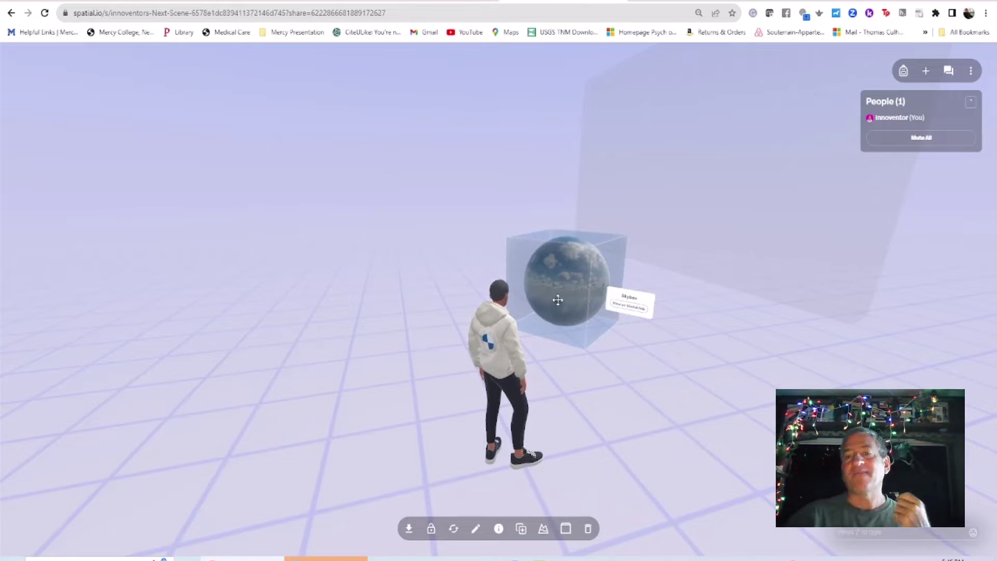
{"action": "left_click", "coordinate": [543, 532]}
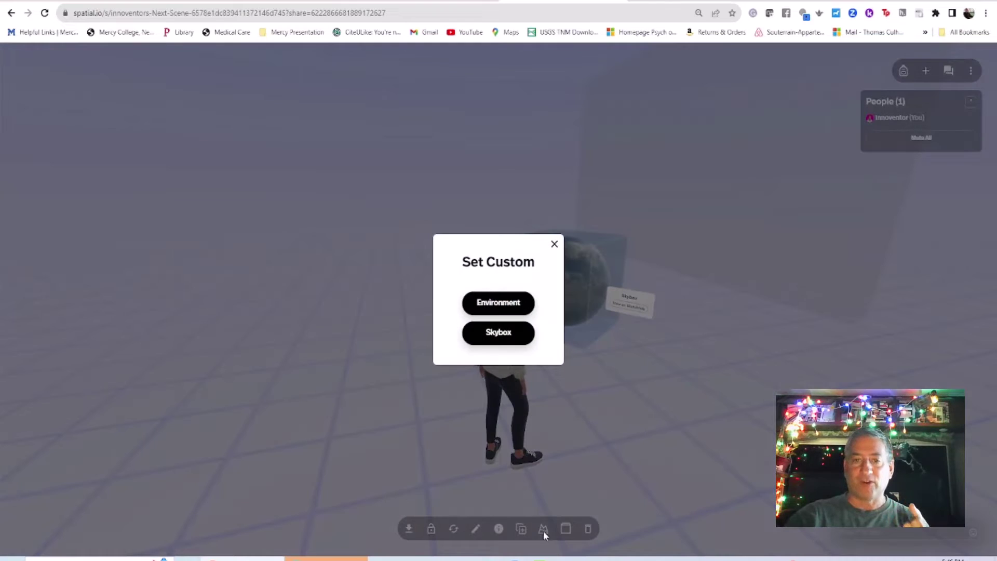
{"action": "left_click", "coordinate": [505, 340]}
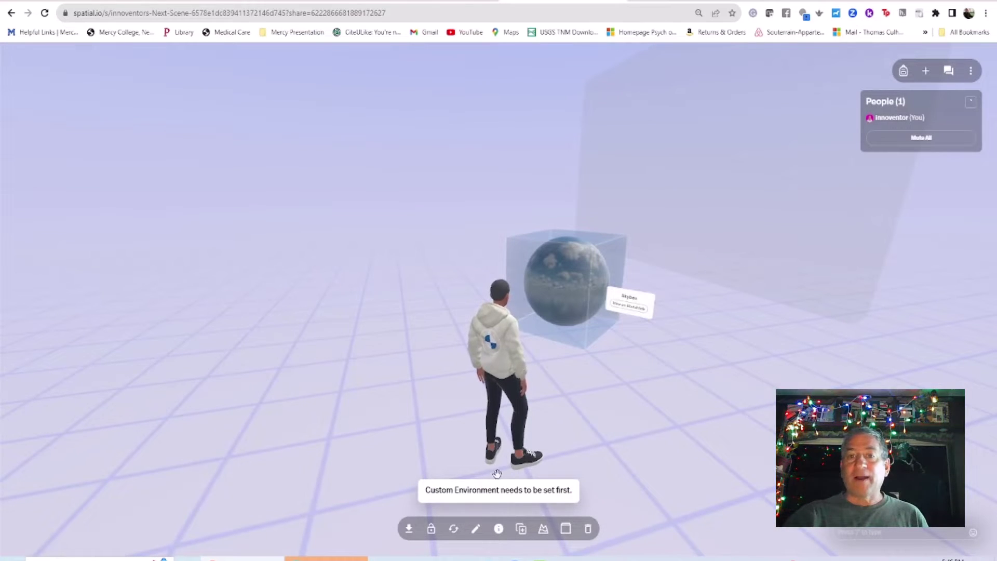
Search Sketchfab for "boardwalk" and add the Boardwalk in the Forest model to the space.
{"action": "left_click_drag", "start_coordinate": [576, 298], "coordinate": [141, 324]}
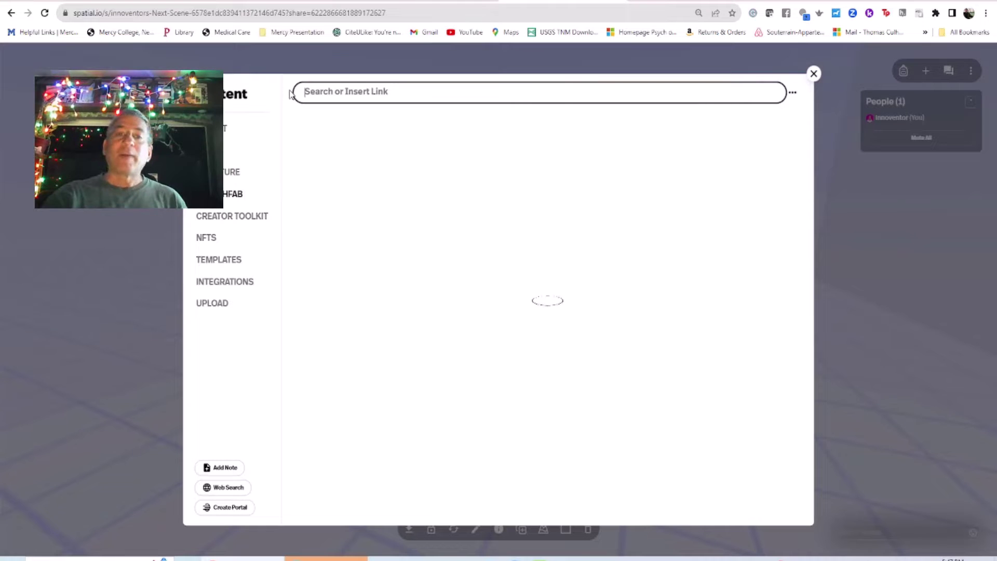
{"action": "type", "text": "boardwalk"}
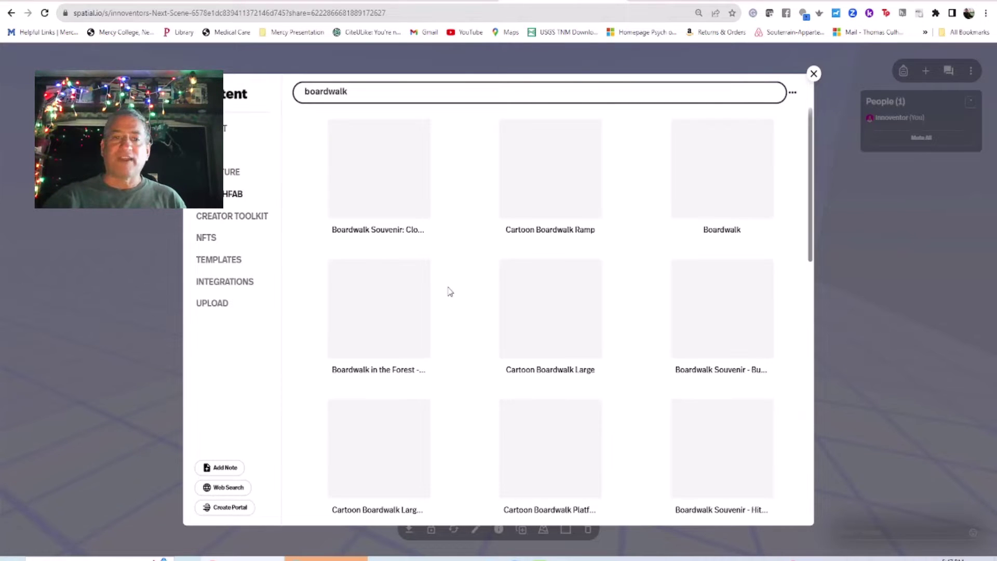
{"action": "scroll", "coordinate": [441, 343], "scroll_direction": "down", "scroll_amount": 3}
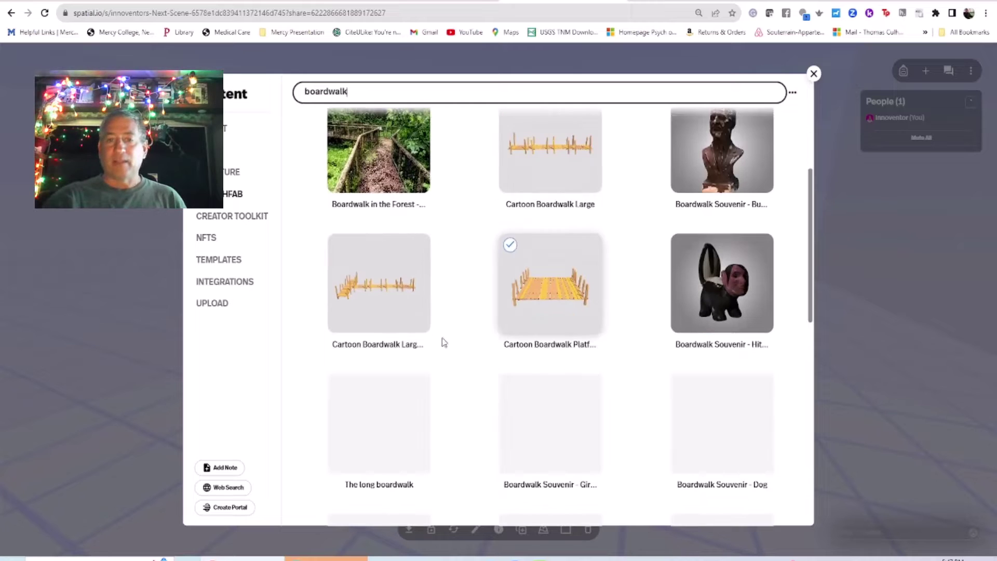
{"action": "left_click", "coordinate": [383, 156]}
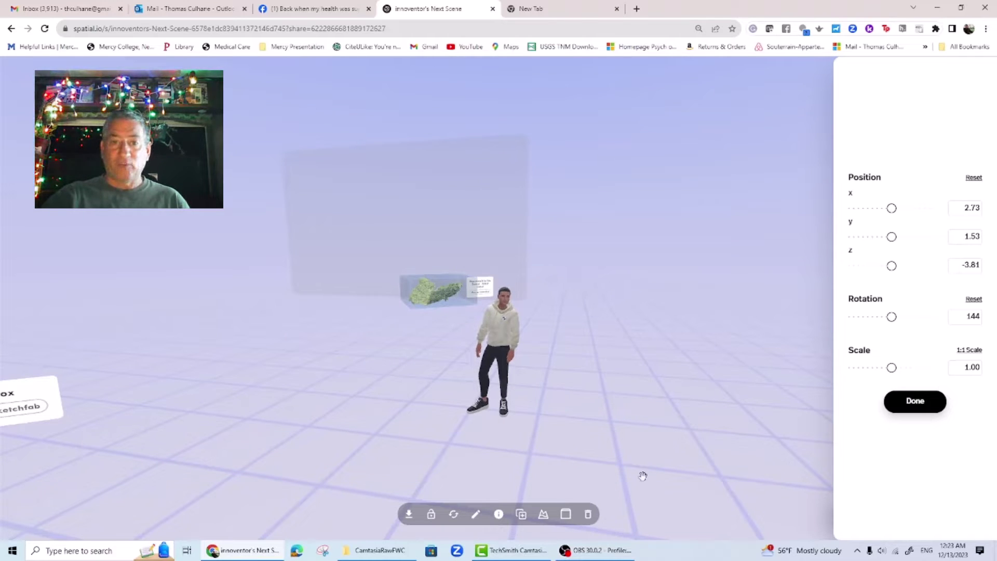
Set the forest boardwalk model as the space's custom environment.
{"action": "left_click_drag", "start_coordinate": [628, 471], "coordinate": [543, 490]}
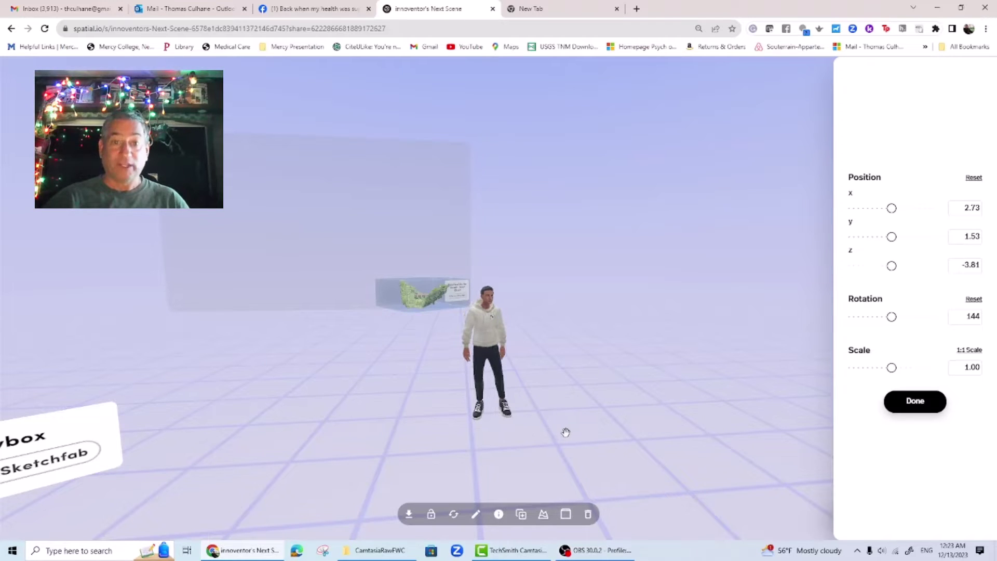
{"action": "left_click_drag", "start_coordinate": [597, 429], "coordinate": [608, 426]}
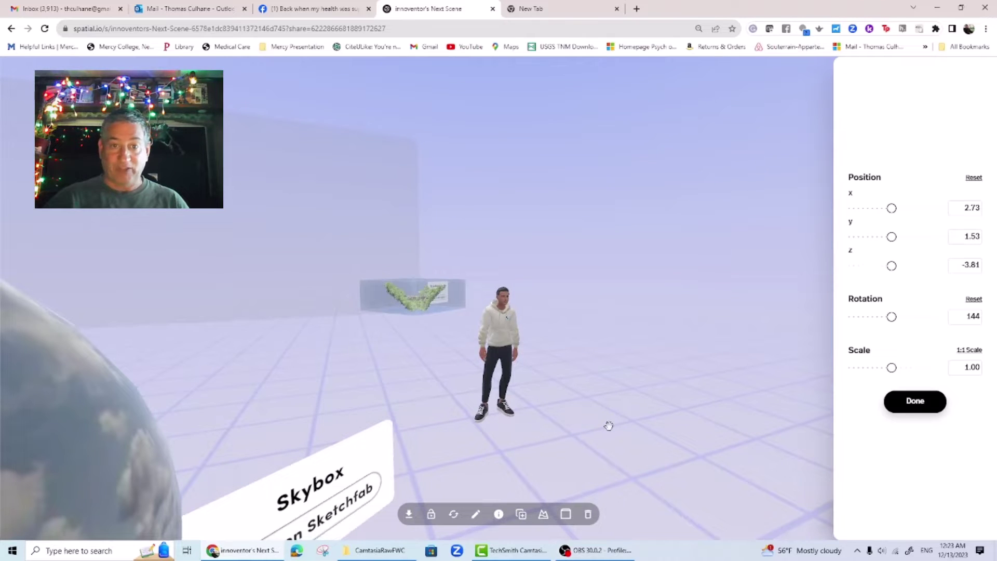
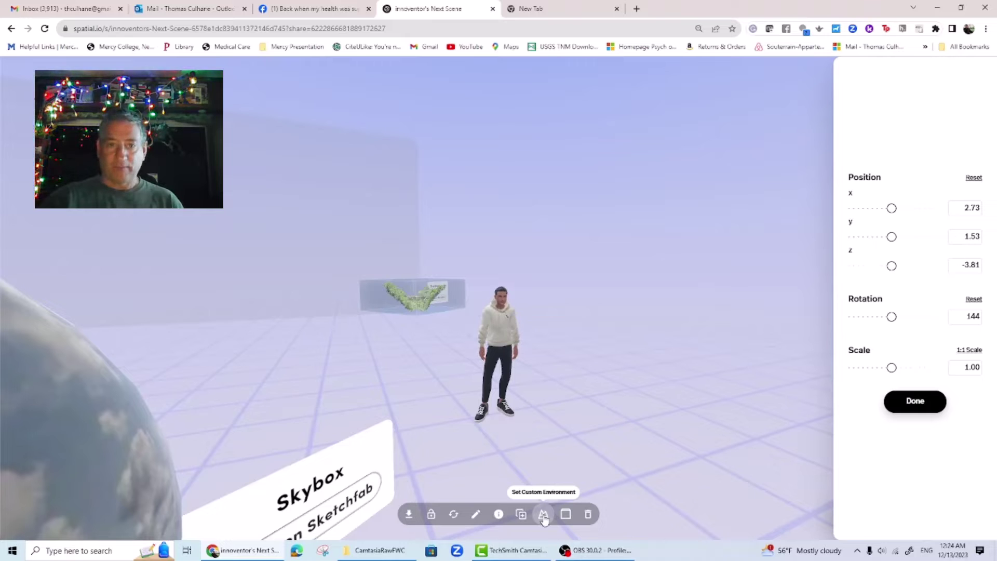
{"action": "left_click", "coordinate": [544, 515]}
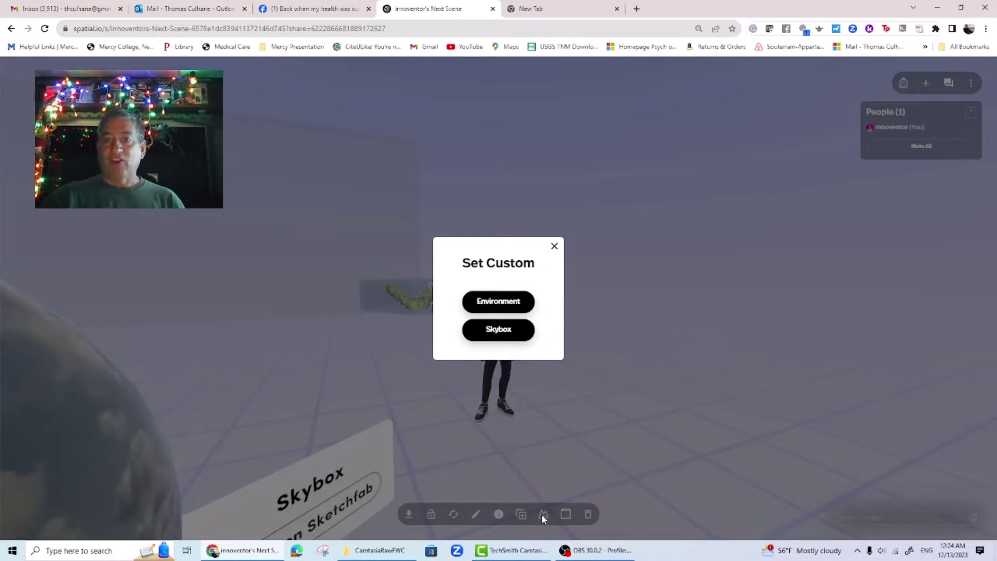
{"action": "left_click", "coordinate": [494, 303]}
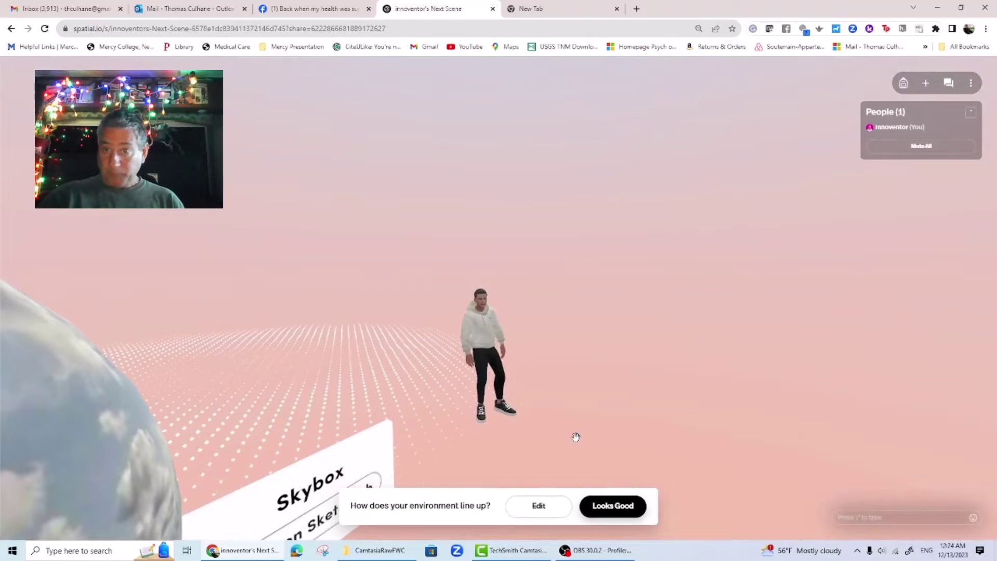
Adjust the boardwalk environment to scale 6.15, rotation 42 and y position -103.26, and apply the changes.
{"action": "left_click", "coordinate": [538, 506]}
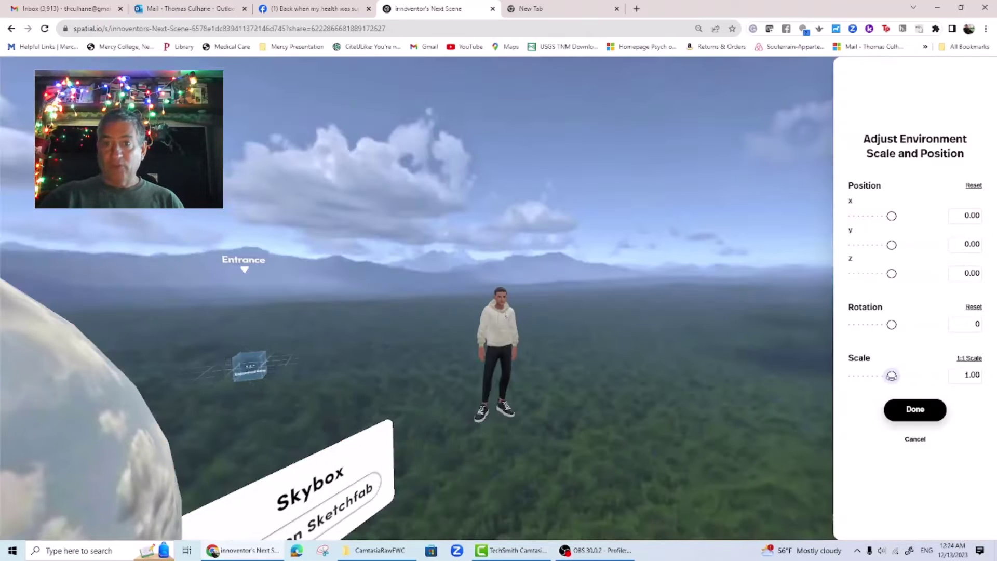
{"action": "left_click_drag", "start_coordinate": [891, 375], "coordinate": [914, 376]}
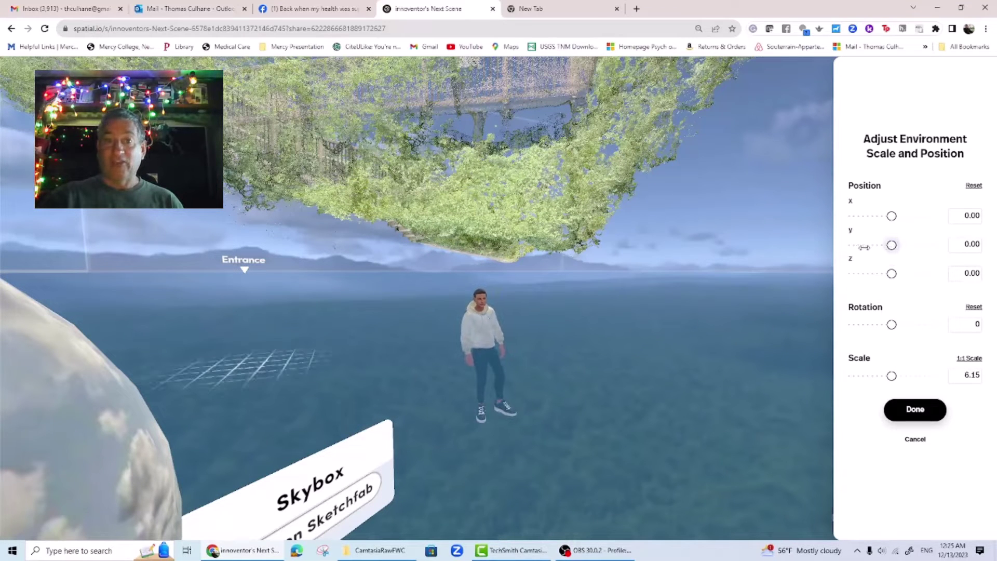
{"action": "left_click_drag", "start_coordinate": [864, 247], "coordinate": [587, 226]}
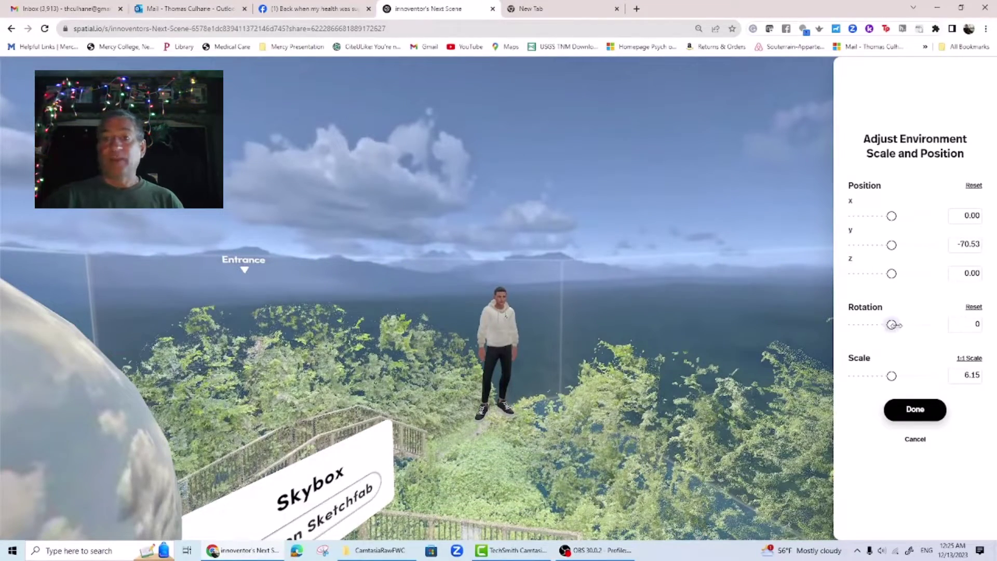
{"action": "mouse_move", "coordinate": [841, 329]}
{"action": "left_mouse_down"}
{"action": "mouse_move", "coordinate": [851, 327]}
{"action": "mouse_move", "coordinate": [851, 341]}
{"action": "mouse_move", "coordinate": [832, 329]}
{"action": "left_mouse_up"}
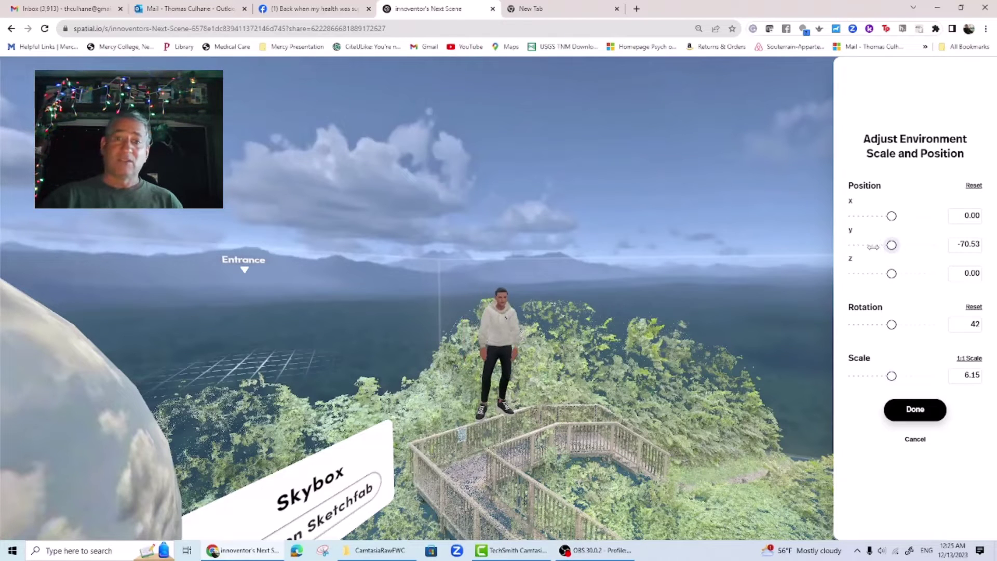
{"action": "left_click_drag", "start_coordinate": [891, 245], "coordinate": [843, 252]}
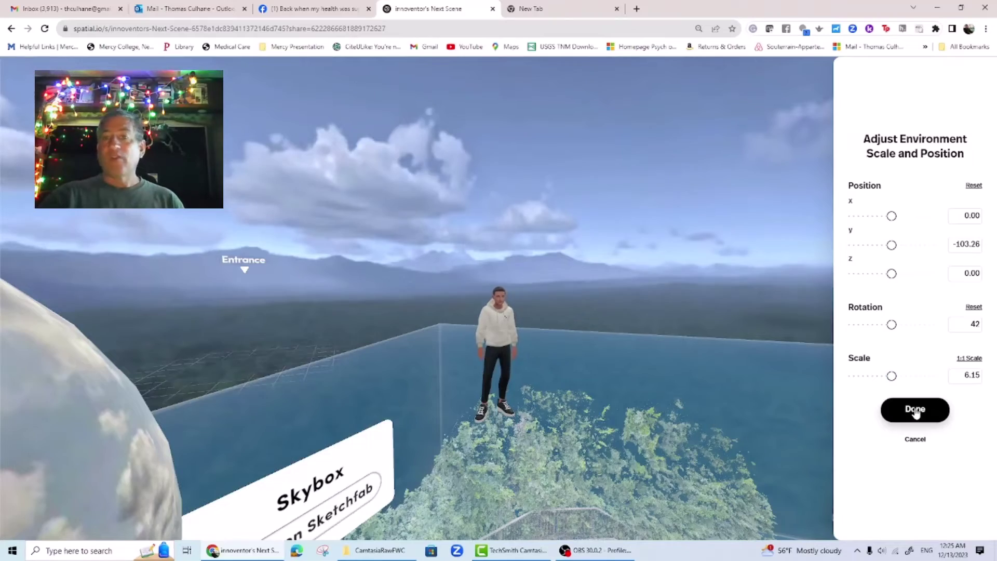
{"action": "left_click", "coordinate": [914, 410]}
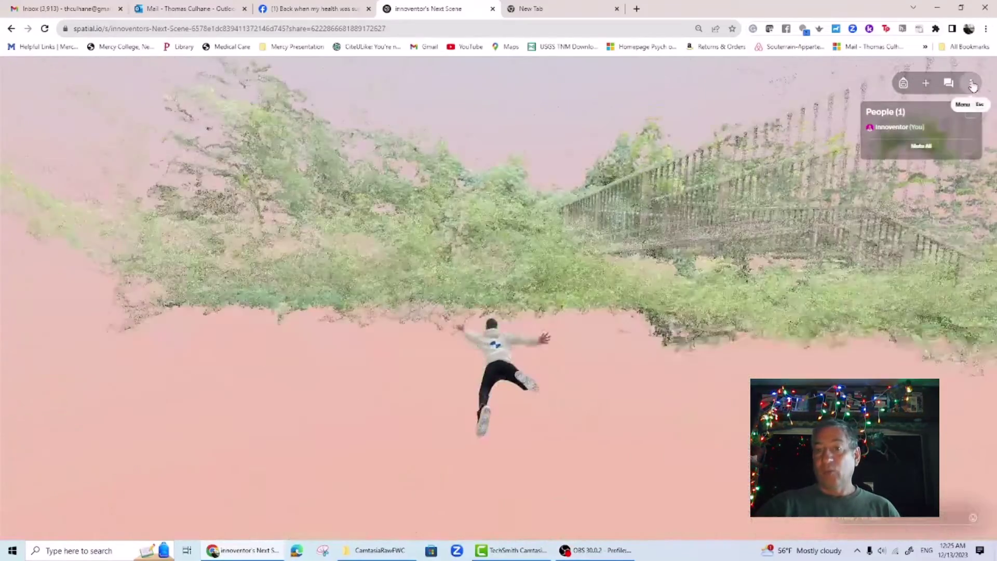
Leave the current space and open the list of your own spaces.
{"action": "left_click", "coordinate": [972, 83]}
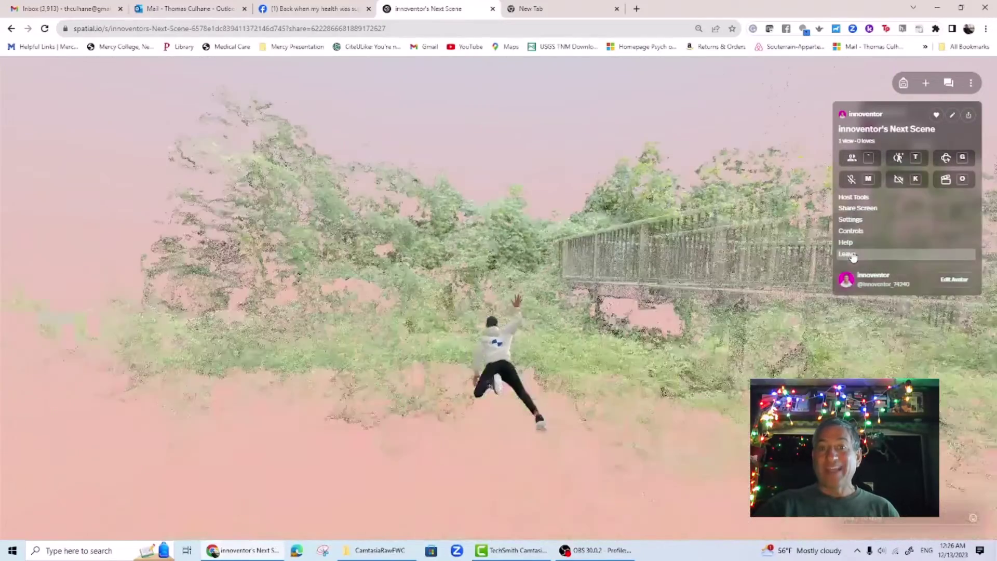
{"action": "left_click", "coordinate": [853, 256]}
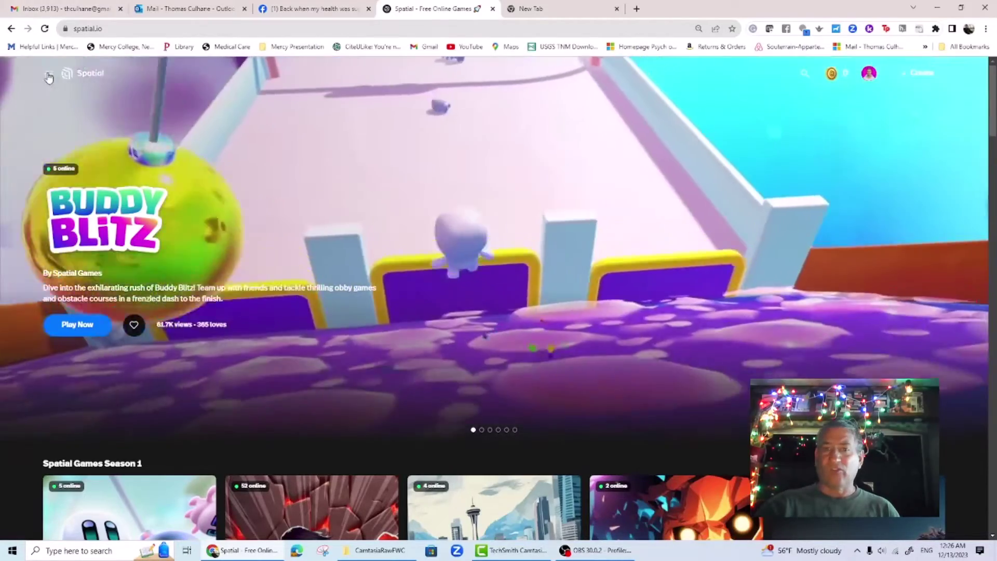
{"action": "left_click", "coordinate": [48, 76]}
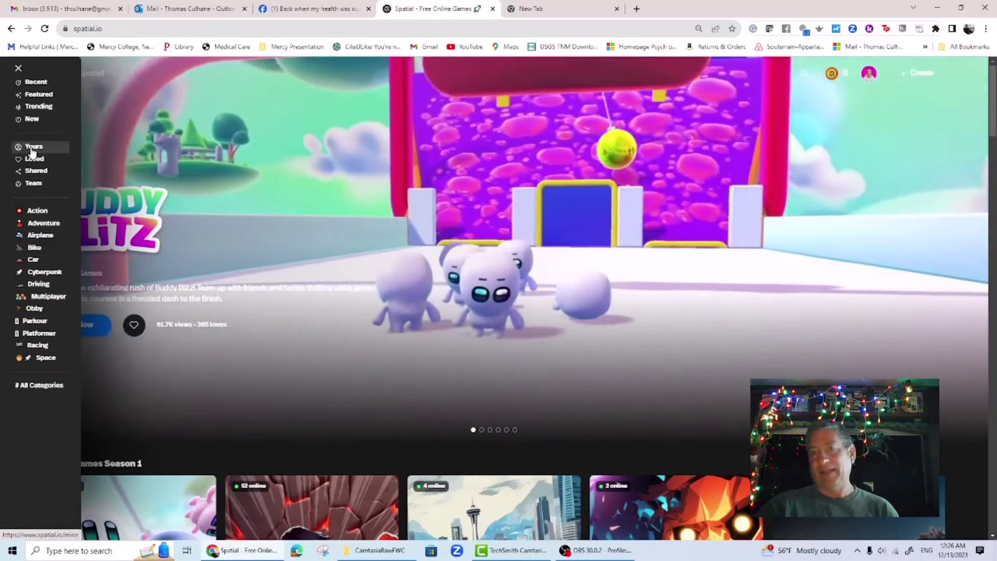
{"action": "left_click", "coordinate": [34, 147]}
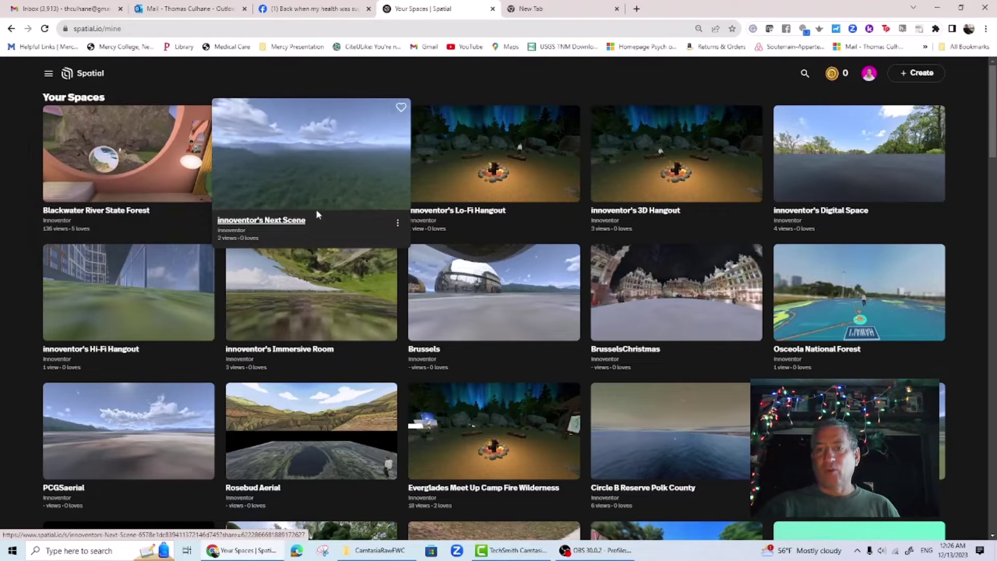
Delete the "Next Scene" space from your spaces.
{"action": "left_click", "coordinate": [398, 223]}
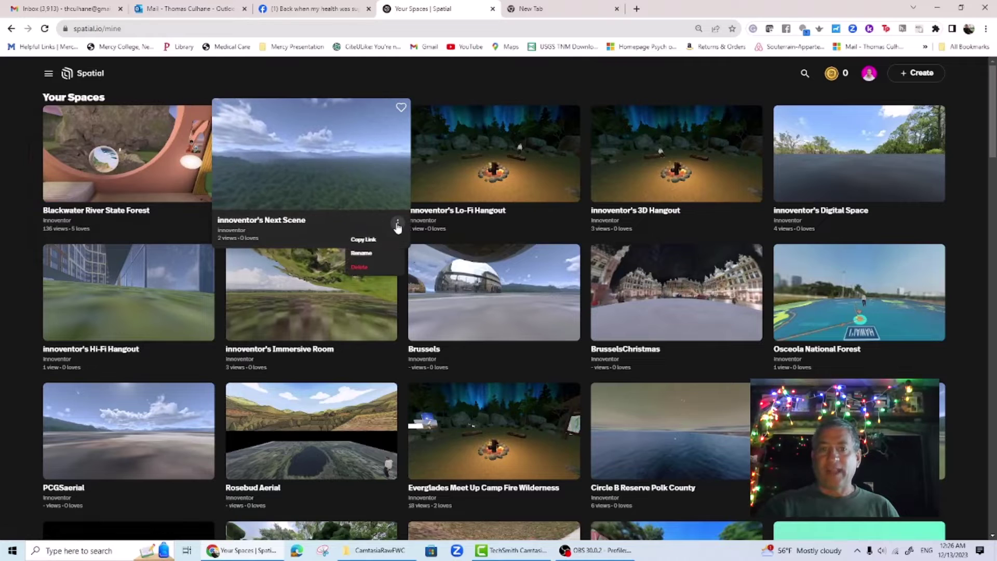
{"action": "left_click", "coordinate": [361, 267]}
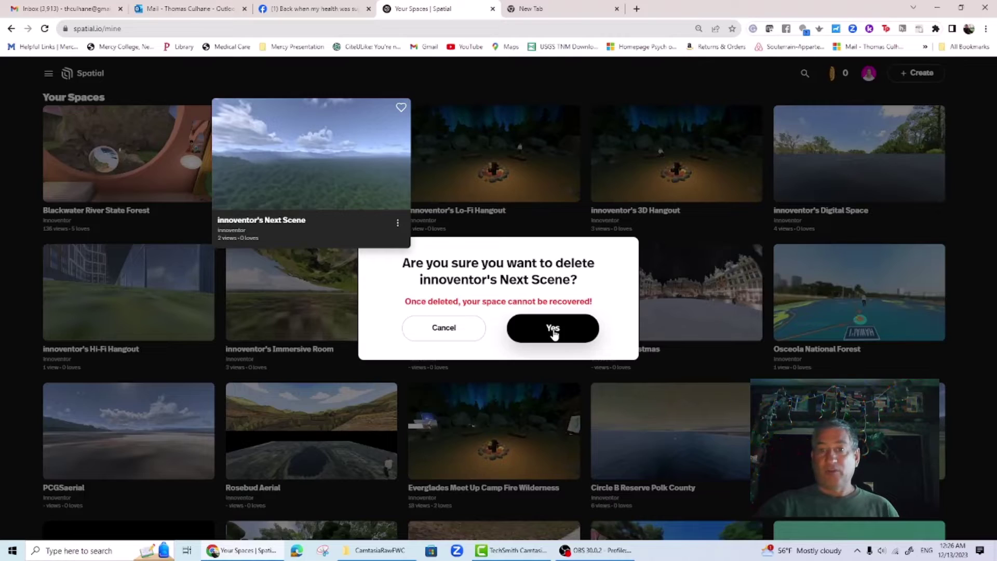
{"action": "left_click", "coordinate": [553, 329]}
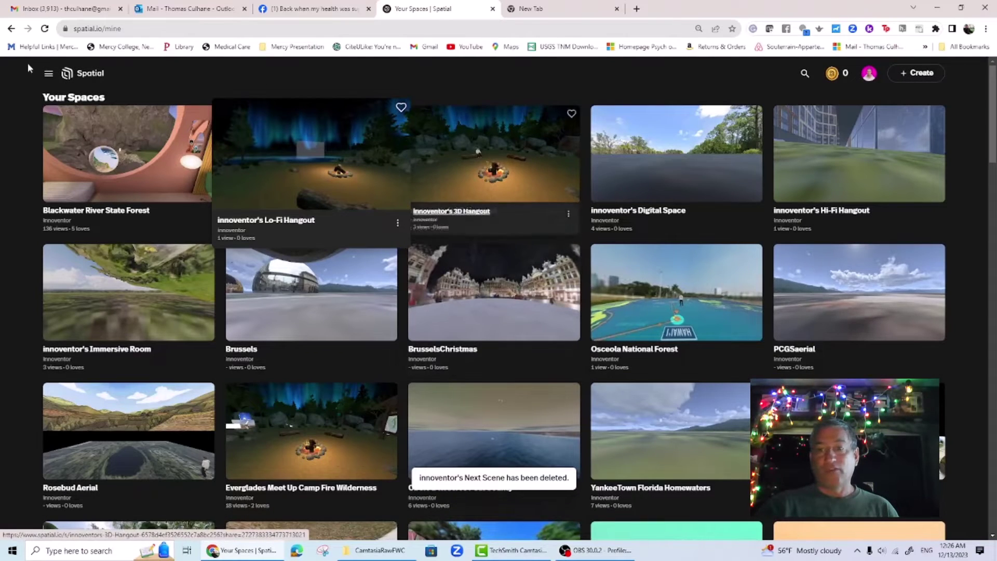
Create a new empty space using the Upload Custom Space option.
{"action": "left_click", "coordinate": [923, 73]}
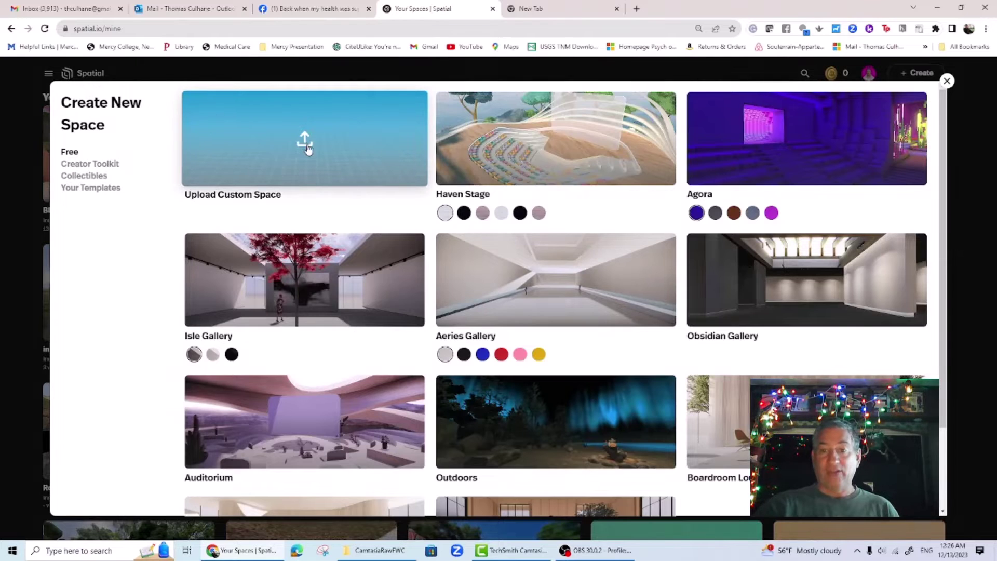
{"action": "left_click", "coordinate": [308, 149]}
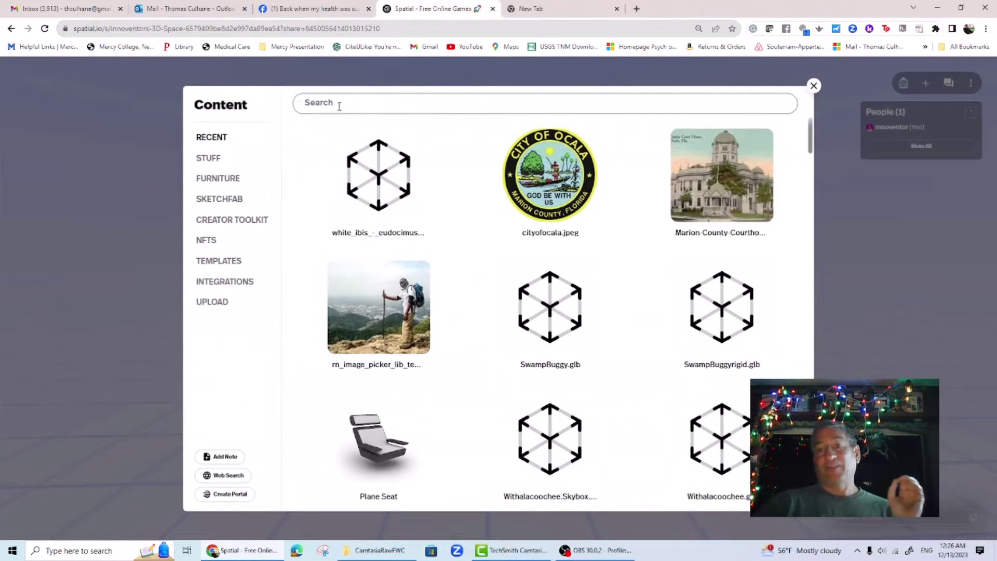
{"action": "left_click", "coordinate": [341, 107]}
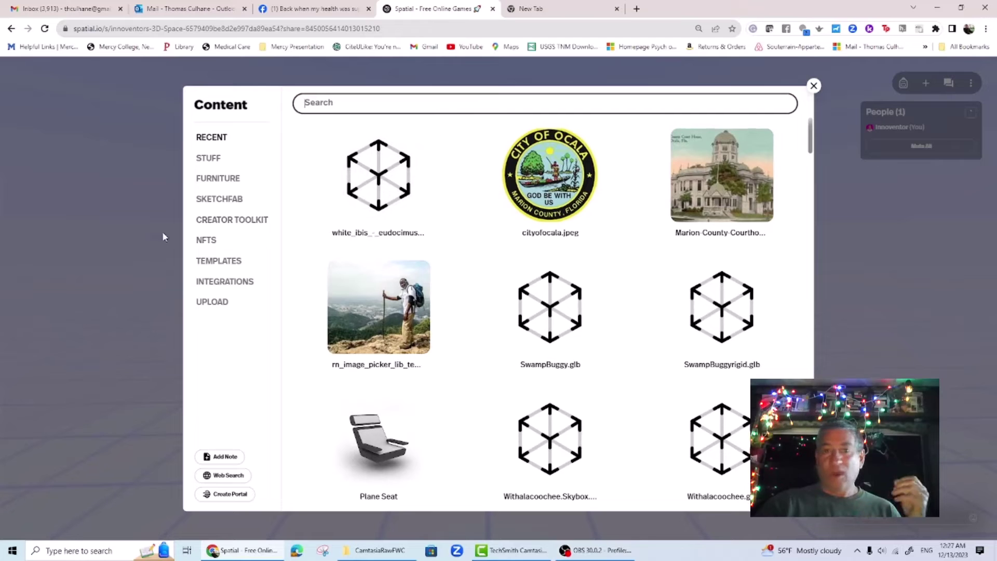
Search Sketchfab for "leafy floor", add the Leafy Floor ground model to the space and select it.
{"action": "left_click", "coordinate": [210, 201]}
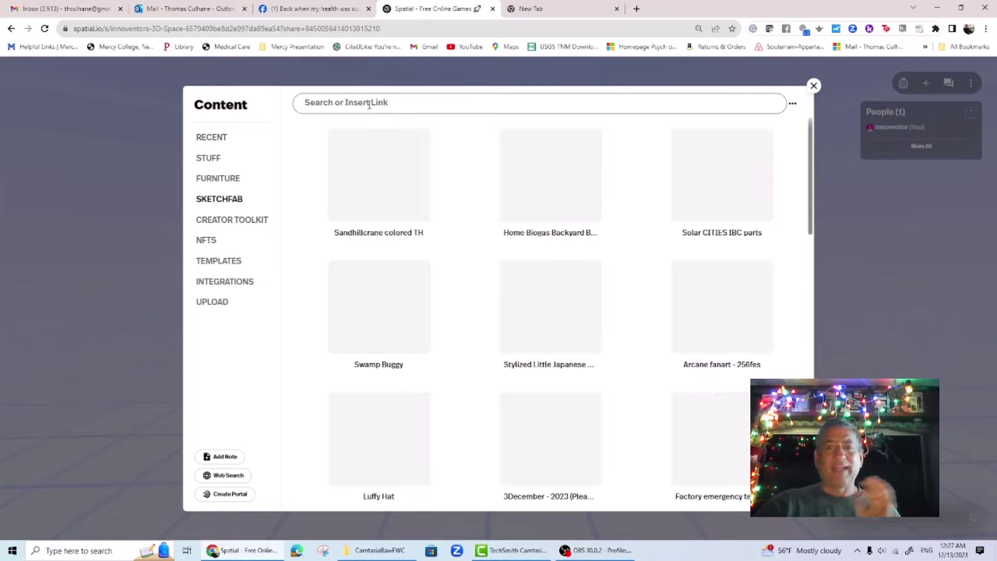
{"action": "left_click", "coordinate": [370, 103]}
{"action": "type", "text": "leafy"}
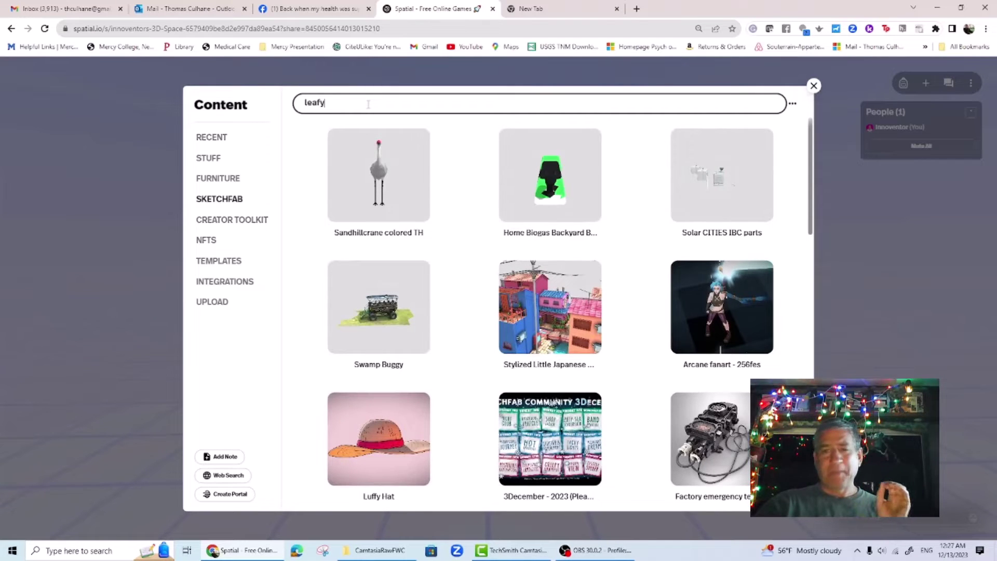
{"action": "type", "text": " floor"}
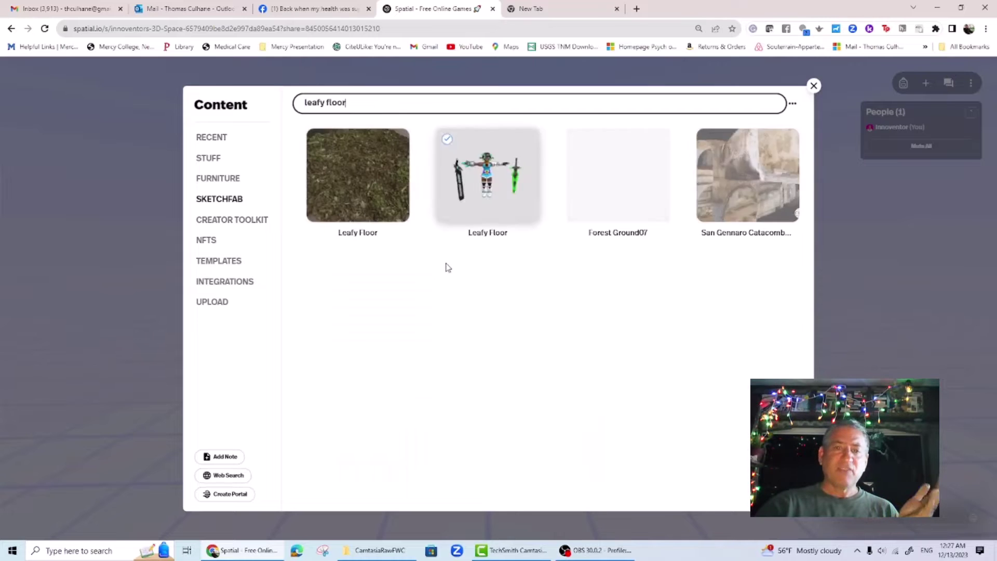
{"action": "left_click", "coordinate": [368, 201]}
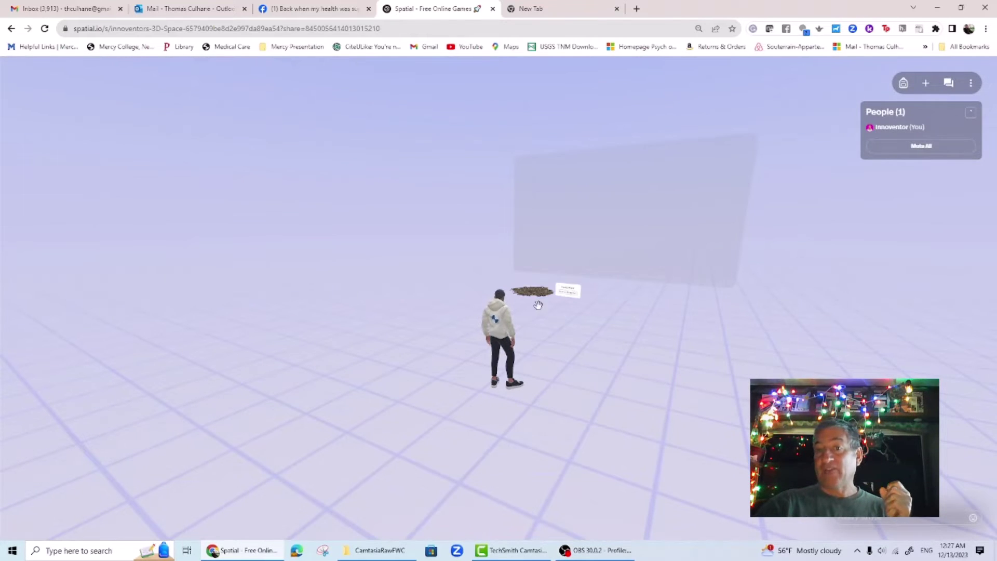
{"action": "left_click", "coordinate": [541, 293]}
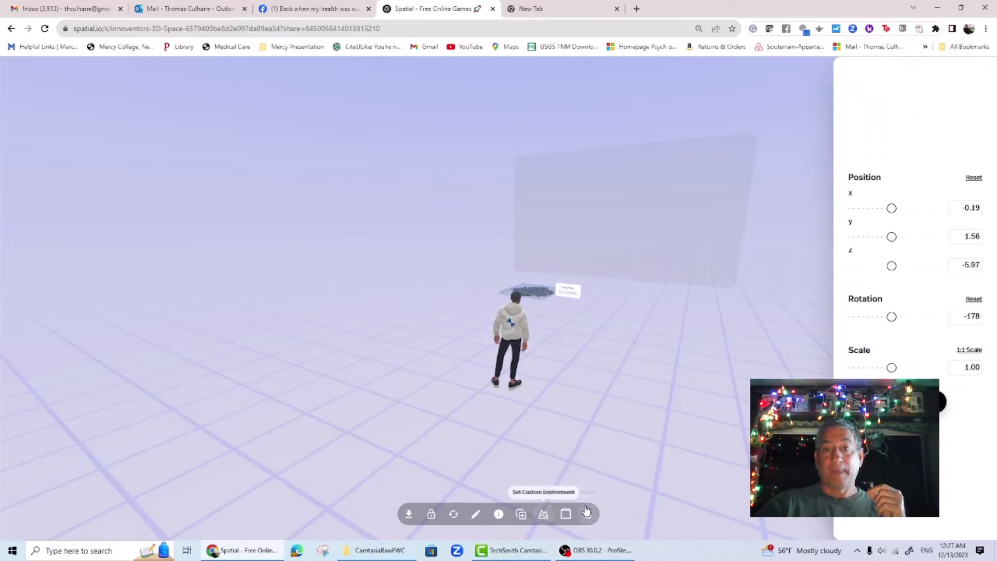
Set the leafy floor model as the custom environment, adjusting its y position to about -208 and its scale to about 374.
{"action": "left_click", "coordinate": [543, 514]}
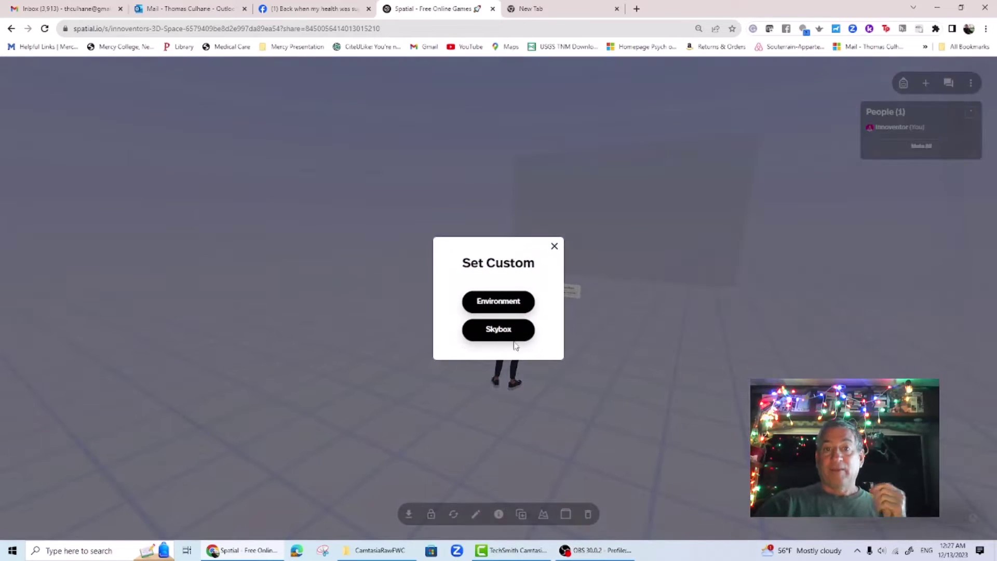
{"action": "left_click", "coordinate": [500, 302]}
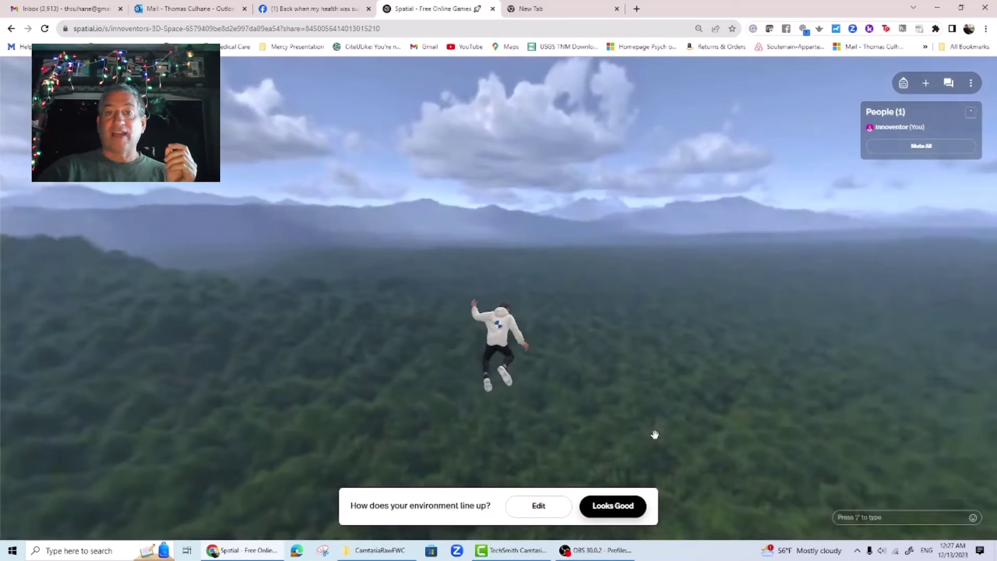
{"action": "left_click", "coordinate": [538, 505]}
{"action": "left_click_drag", "start_coordinate": [892, 245], "coordinate": [855, 244]}
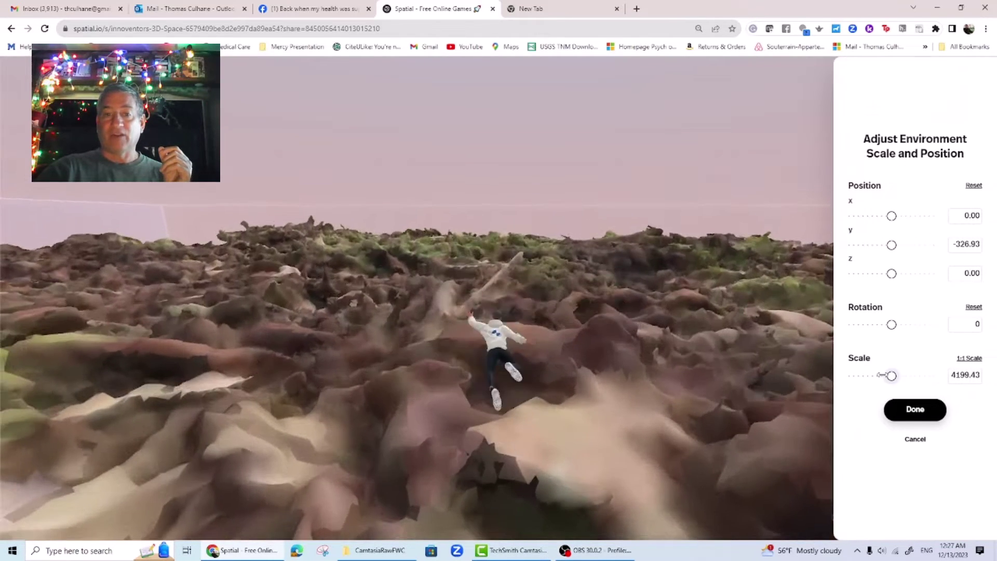
{"action": "left_click_drag", "start_coordinate": [881, 375], "coordinate": [877, 375]}
{"action": "mouse_move", "coordinate": [892, 245]}
{"action": "left_mouse_down"}
{"action": "mouse_move", "coordinate": [928, 244]}
{"action": "mouse_move", "coordinate": [882, 244]}
{"action": "mouse_move", "coordinate": [892, 245]}
{"action": "left_mouse_up"}
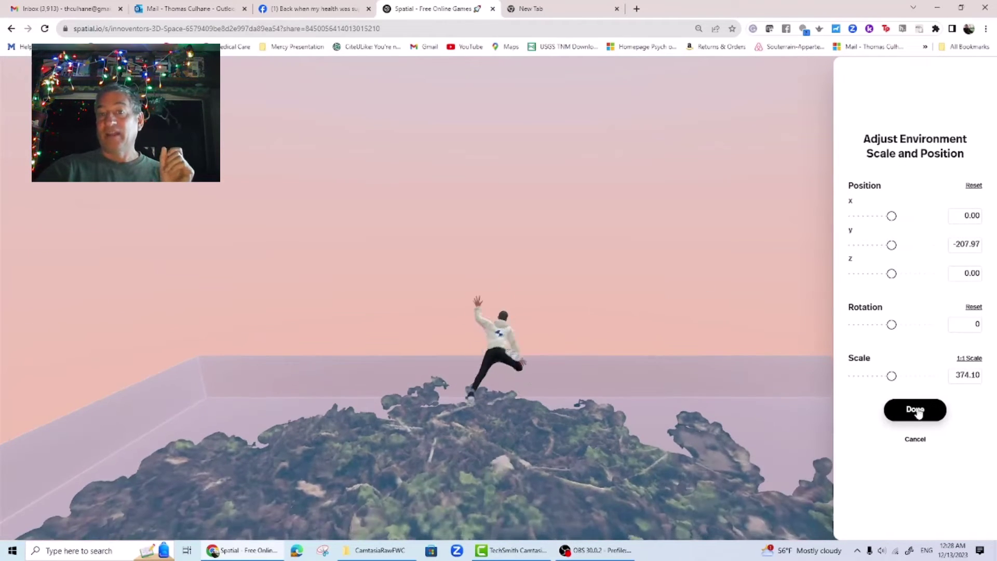
{"action": "left_click", "coordinate": [916, 410]}
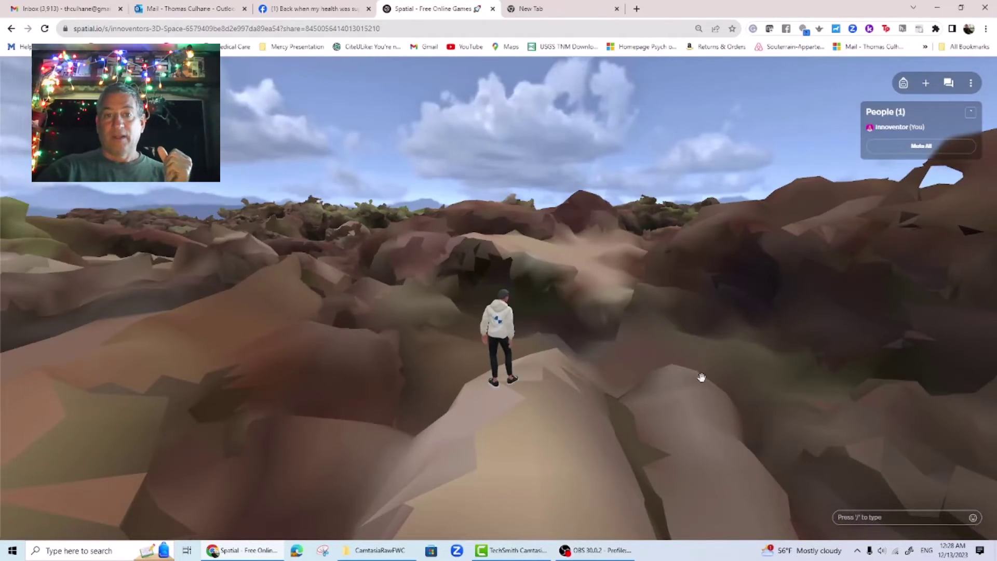
Open the space's environment settings and start replacing the environment with a model from the content menu.
{"action": "left_click_drag", "start_coordinate": [701, 377], "coordinate": [514, 268]}
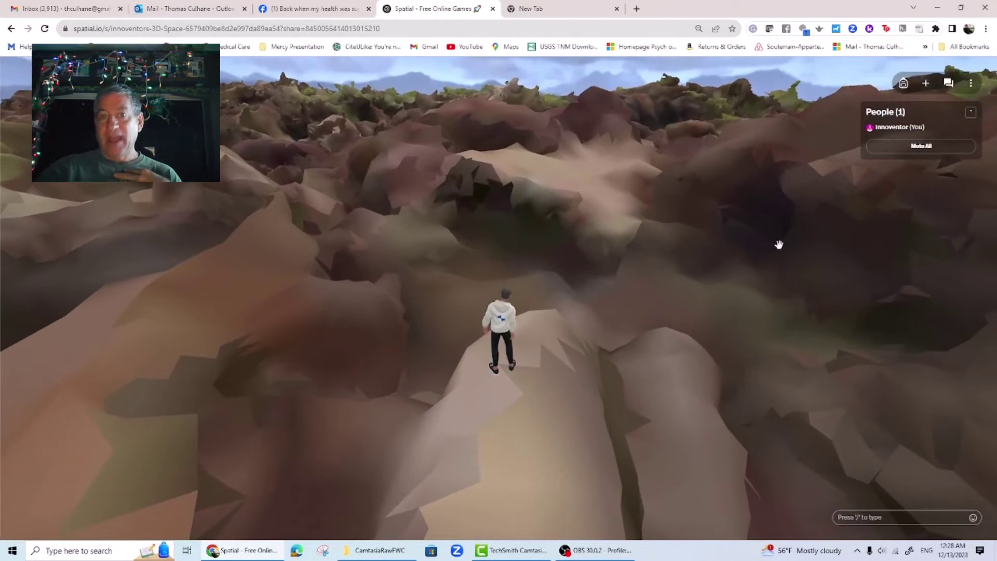
{"action": "left_click", "coordinate": [973, 86]}
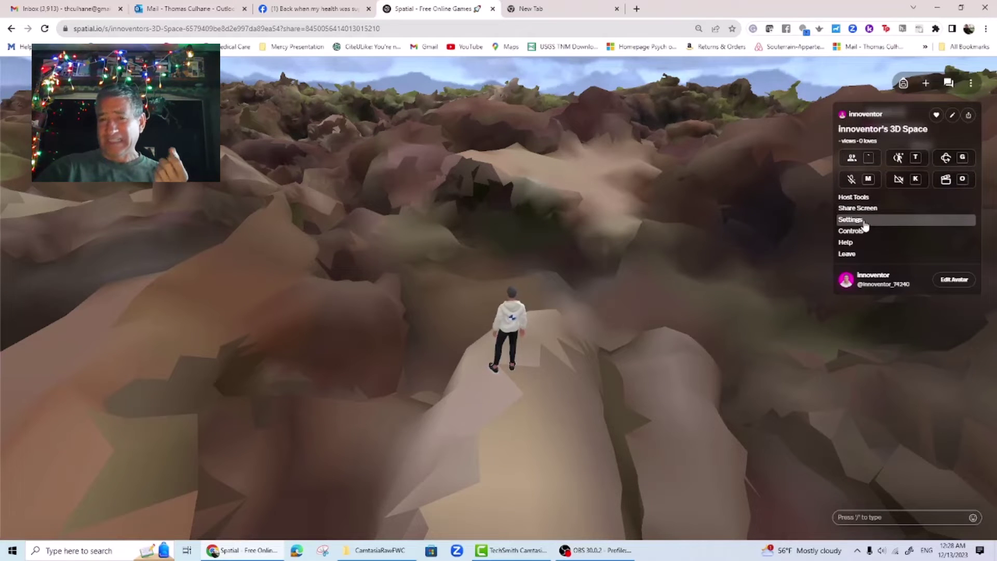
{"action": "left_click", "coordinate": [864, 220]}
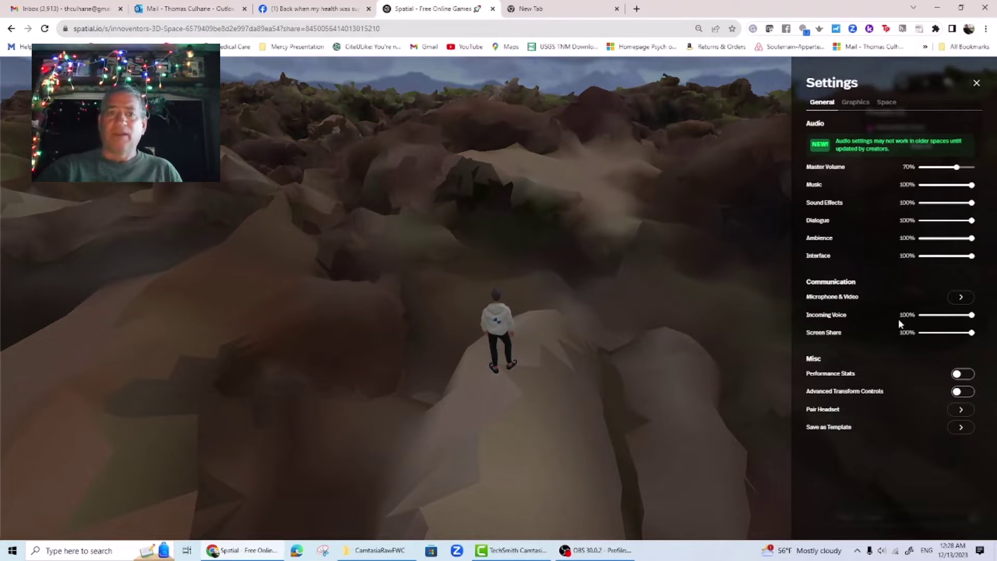
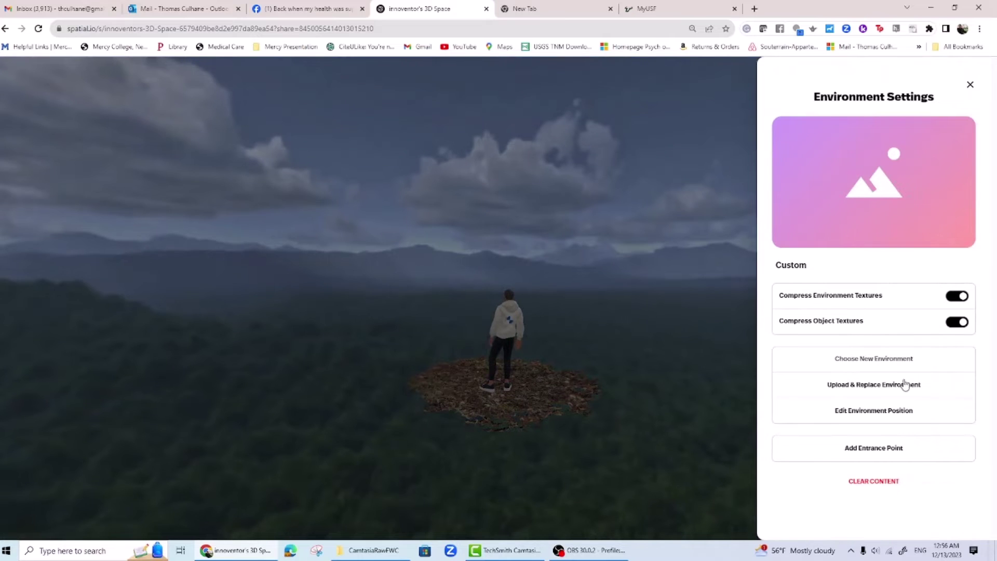
{"action": "left_click", "coordinate": [888, 391]}
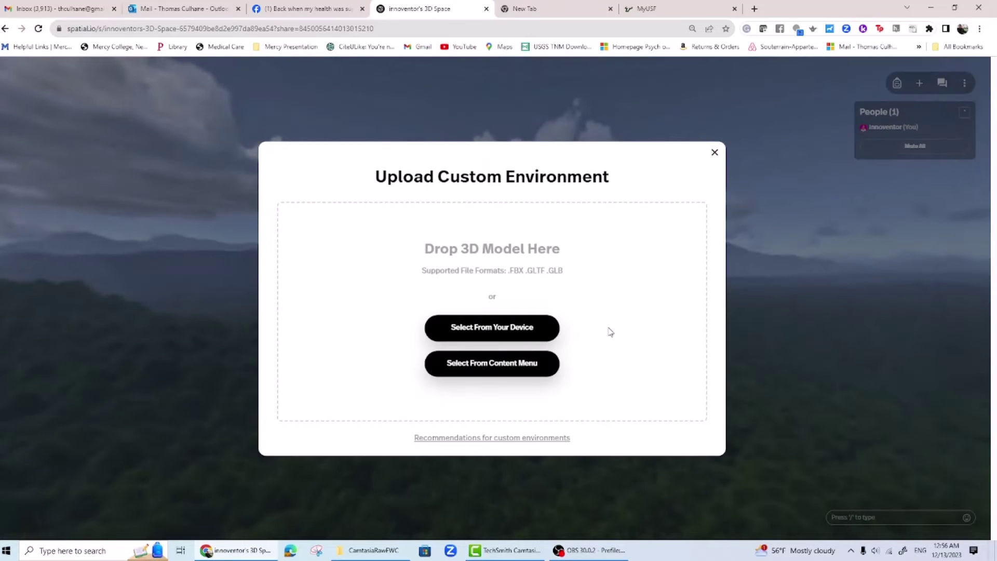
{"action": "left_click", "coordinate": [516, 366]}
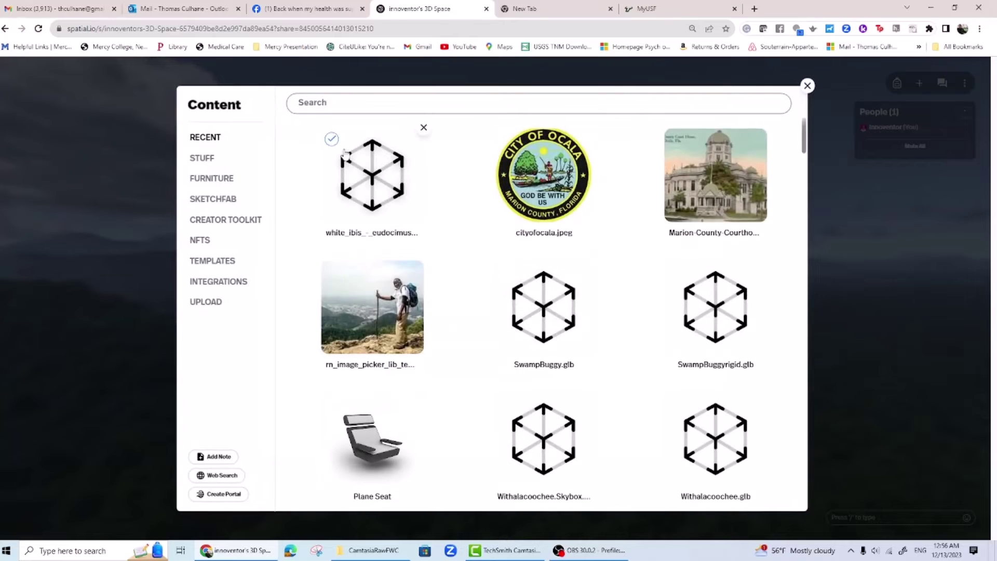
Search Sketchfab for "boardwalk", choose Boardwalk in the Forest as the replacement environment and keep the current position.
{"action": "left_click", "coordinate": [222, 206]}
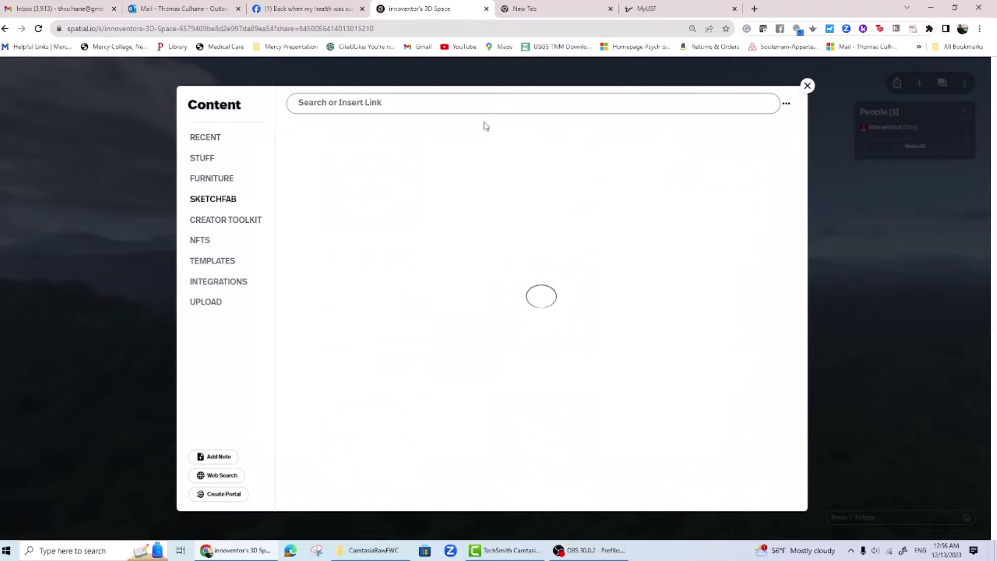
{"action": "left_click", "coordinate": [418, 105]}
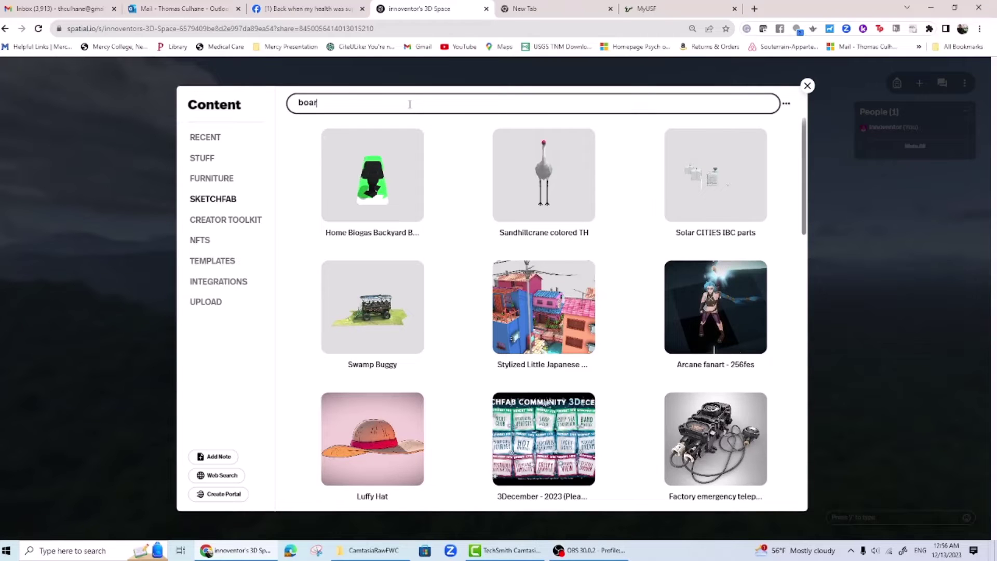
{"action": "type", "text": "boardwalk"}
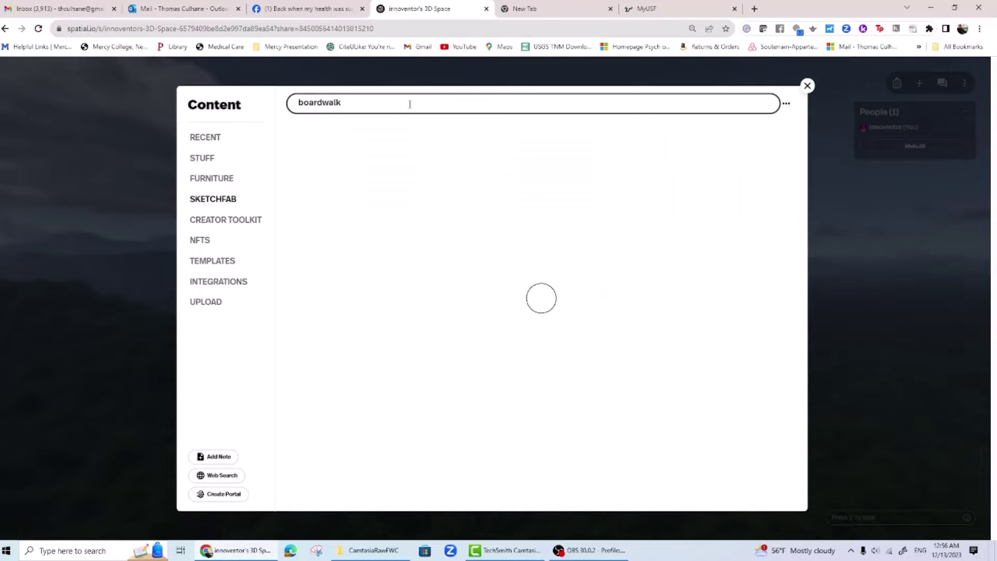
{"action": "scroll", "coordinate": [587, 387], "scroll_direction": "down", "scroll_amount": 4}
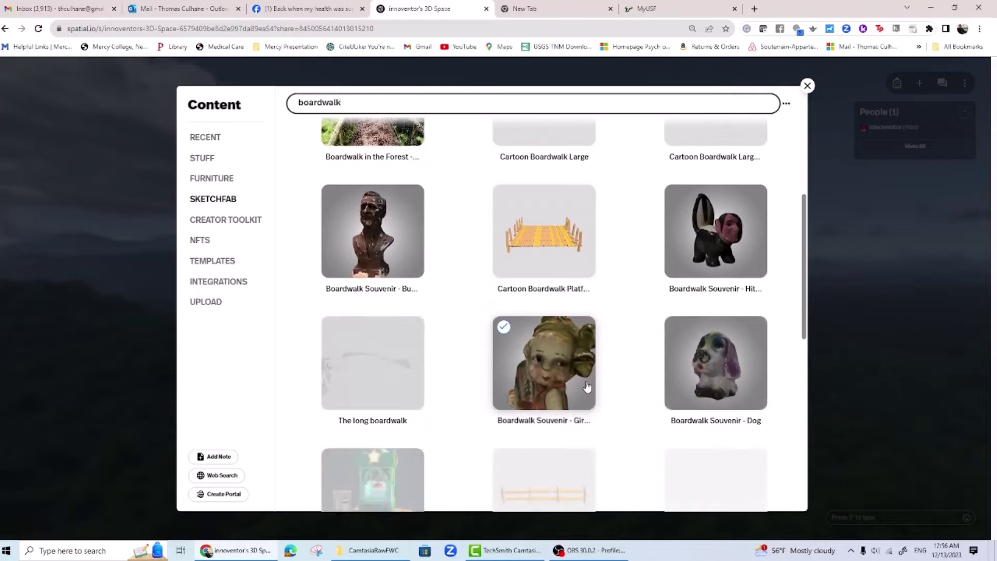
{"action": "scroll", "coordinate": [586, 387], "scroll_direction": "down", "scroll_amount": 2}
{"action": "scroll", "coordinate": [586, 384], "scroll_direction": "up", "scroll_amount": 3}
{"action": "scroll", "coordinate": [586, 384], "scroll_direction": "down", "scroll_amount": 3}
{"action": "scroll", "coordinate": [528, 357], "scroll_direction": "up", "scroll_amount": 3}
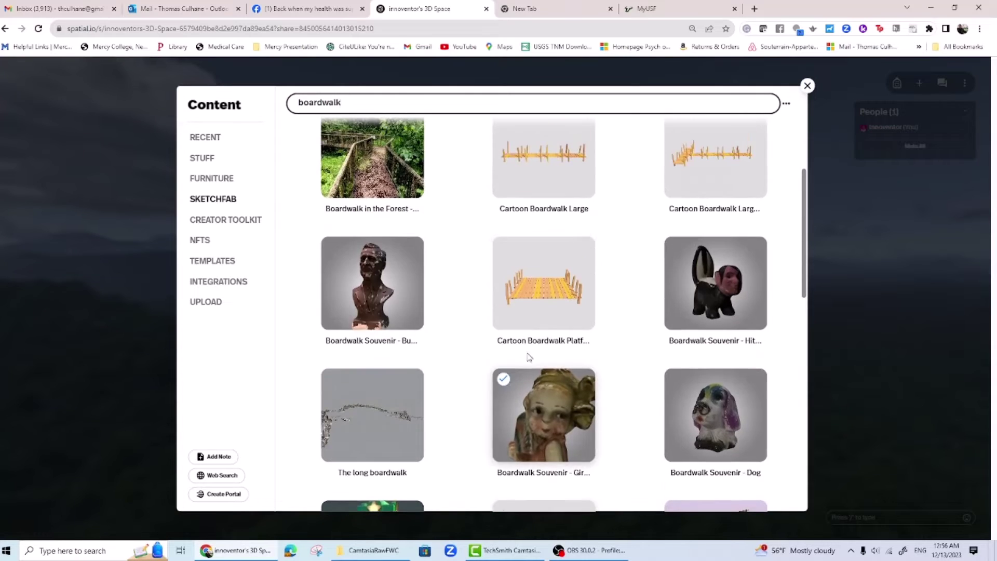
{"action": "left_click", "coordinate": [401, 210]}
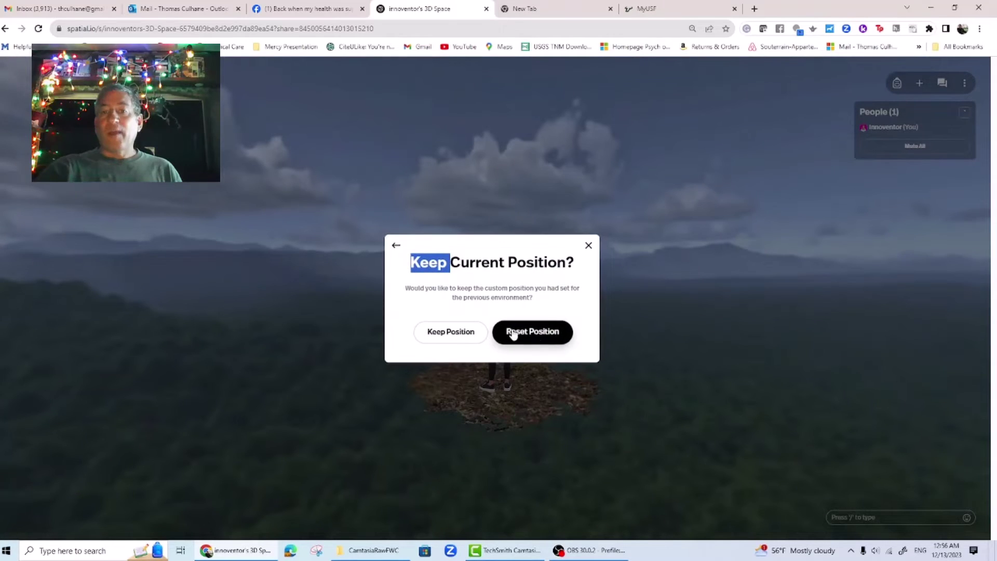
{"action": "left_click", "coordinate": [458, 332]}
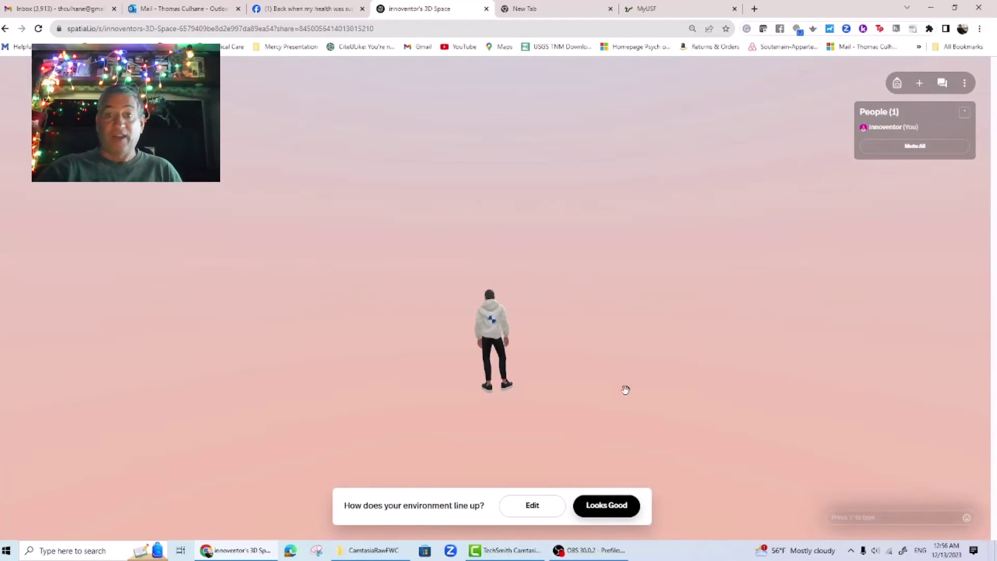
Adjust the boardwalk environment's position to about x 6, y -246 and z -5.
{"action": "left_click", "coordinate": [533, 506]}
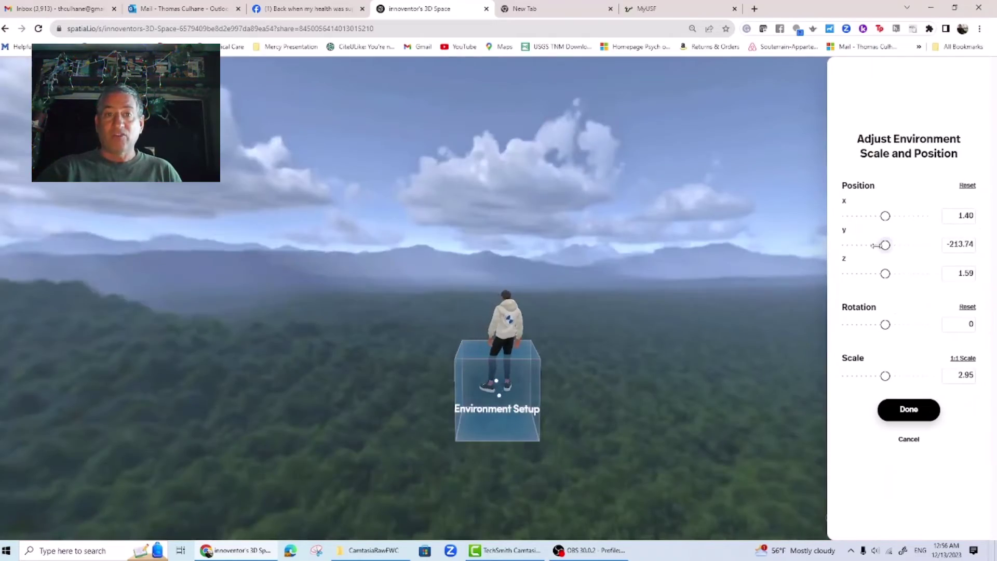
{"action": "mouse_move", "coordinate": [878, 245]}
{"action": "left_mouse_down"}
{"action": "mouse_move", "coordinate": [844, 245]}
{"action": "mouse_move", "coordinate": [872, 244]}
{"action": "left_mouse_up"}
{"action": "left_click_drag", "start_coordinate": [885, 215], "coordinate": [881, 228]}
{"action": "left_click_drag", "start_coordinate": [886, 273], "coordinate": [838, 273]}
{"action": "left_click", "coordinate": [909, 409]}
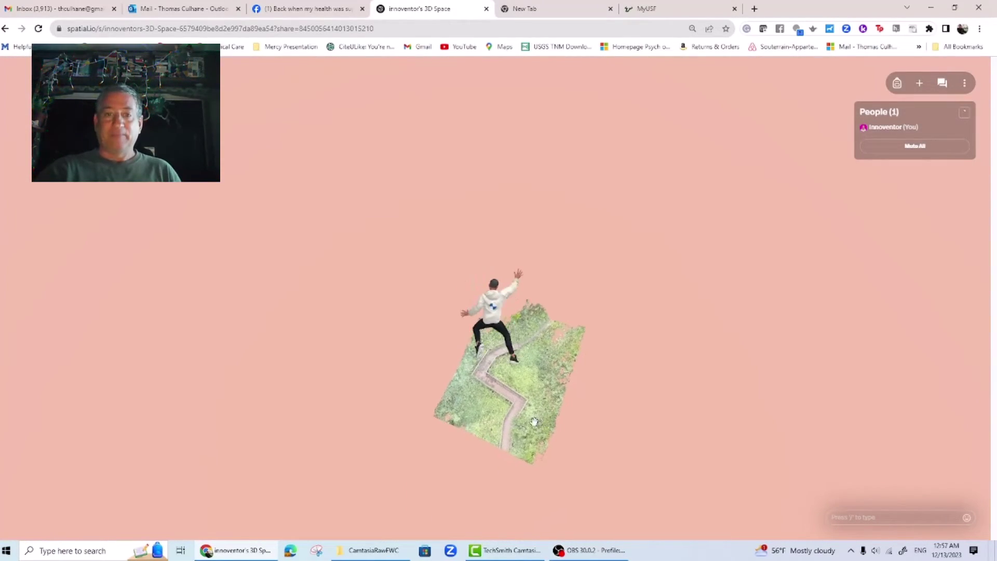
Reopen the environment position settings and move the boardwalk to about x -12, y -110 and z -21.
{"action": "left_click", "coordinate": [965, 83]}
{"action": "left_click", "coordinate": [883, 107]}
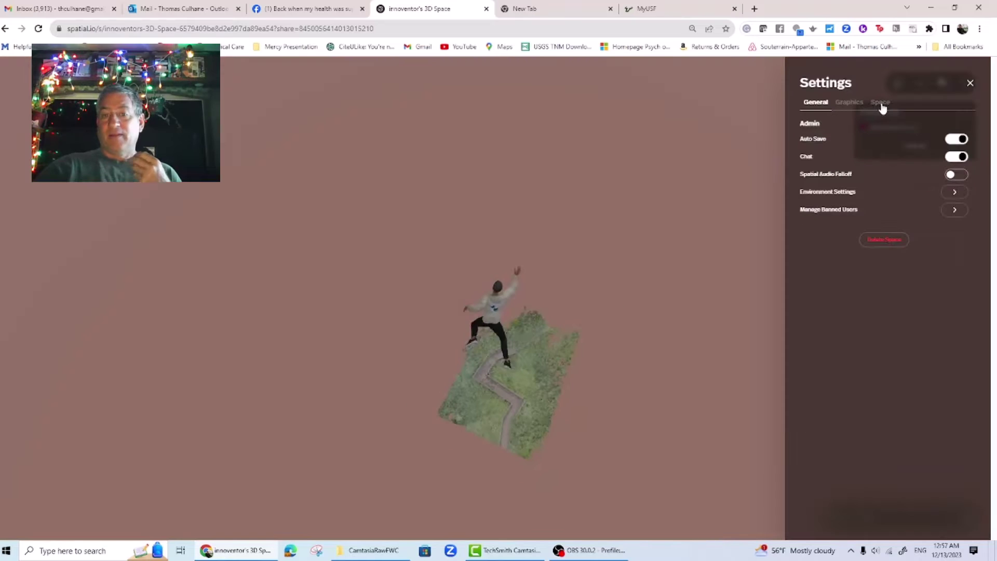
{"action": "left_click", "coordinate": [955, 193]}
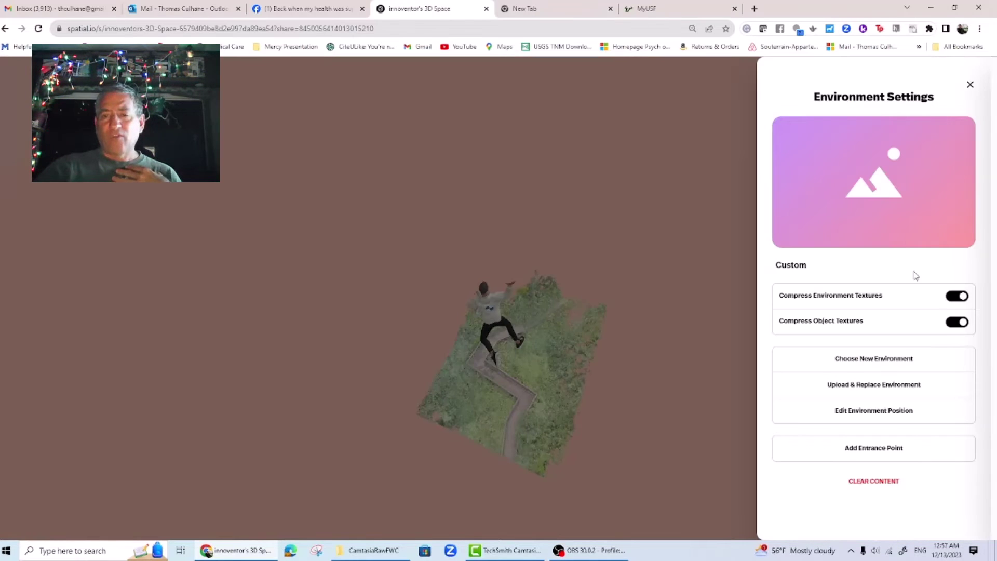
{"action": "left_click", "coordinate": [892, 412]}
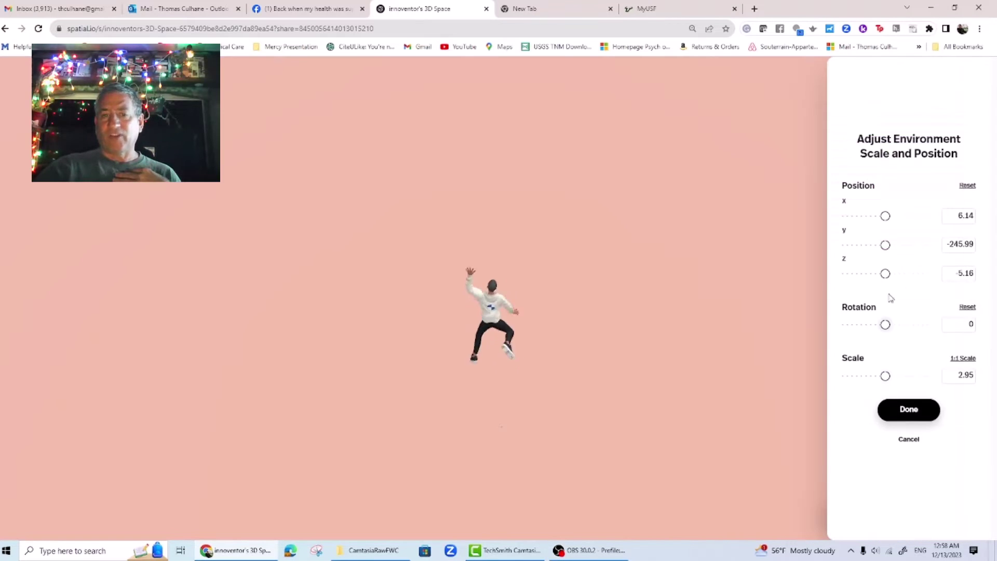
{"action": "left_click_drag", "start_coordinate": [931, 252], "coordinate": [903, 249]}
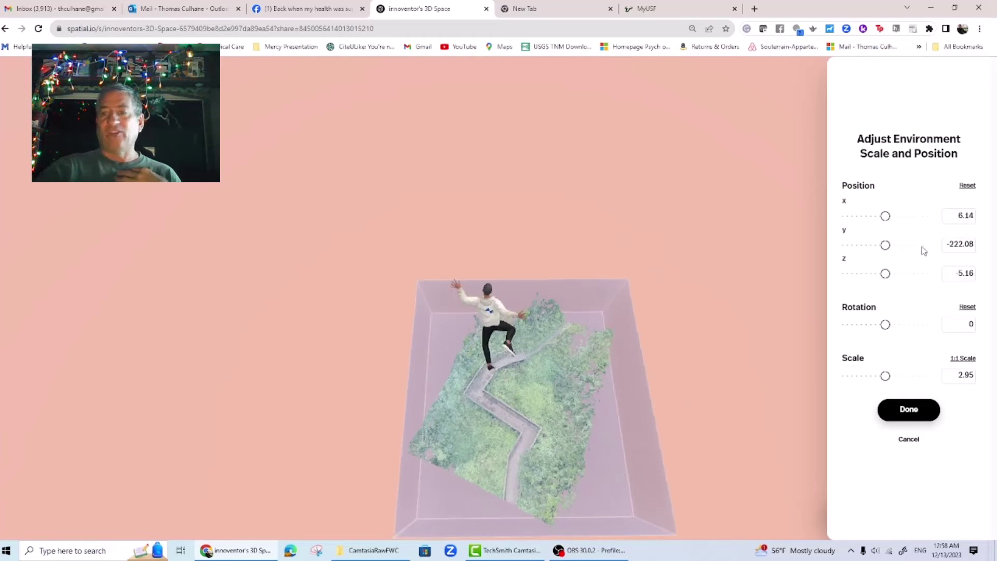
{"action": "left_click_drag", "start_coordinate": [885, 245], "coordinate": [991, 232]}
{"action": "left_click_drag", "start_coordinate": [619, 460], "coordinate": [639, 392]}
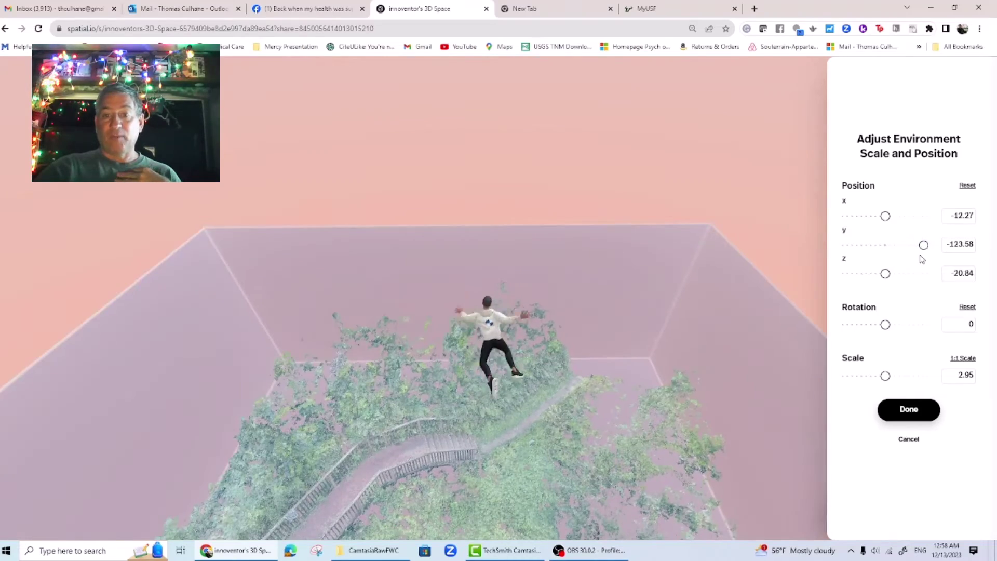
{"action": "left_click_drag", "start_coordinate": [923, 245], "coordinate": [957, 249]}
{"action": "left_click", "coordinate": [909, 411]}
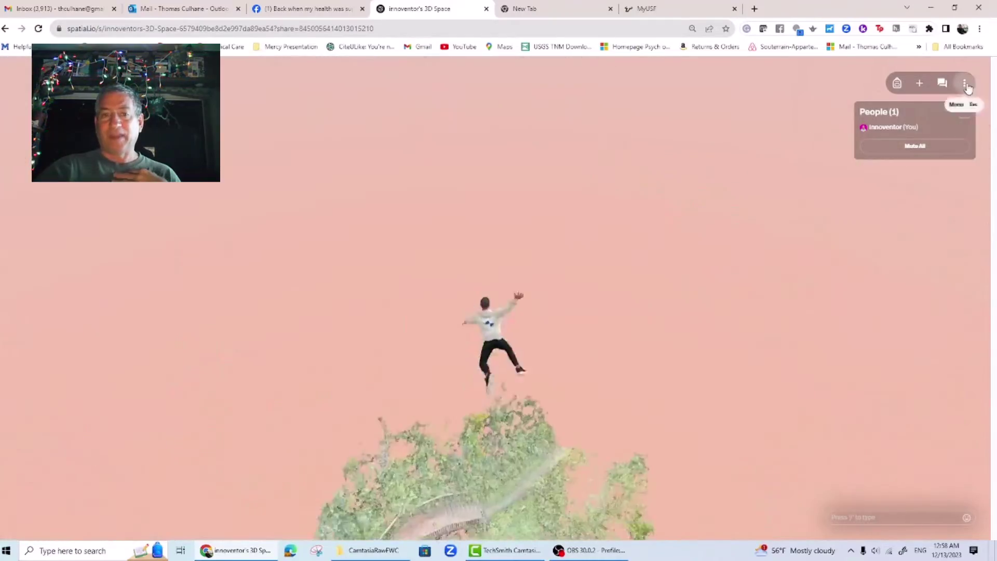
Edit the environment position again, raising the boardwalk to about y -80 and shifting it to about x -13 and z -19.
{"action": "left_click", "coordinate": [964, 83]}
{"action": "left_click", "coordinate": [863, 220]}
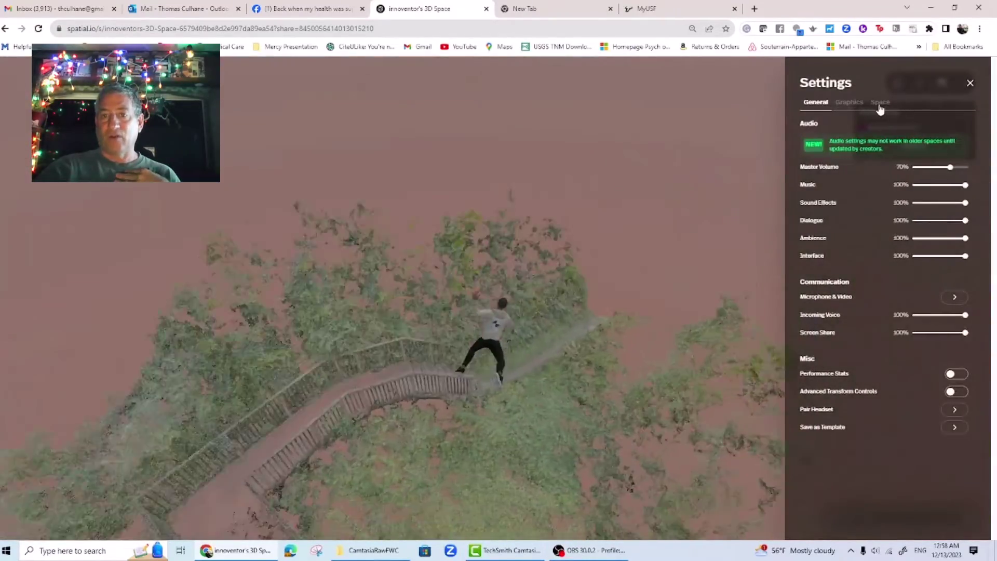
{"action": "left_click", "coordinate": [880, 102]}
{"action": "left_click", "coordinate": [955, 193]}
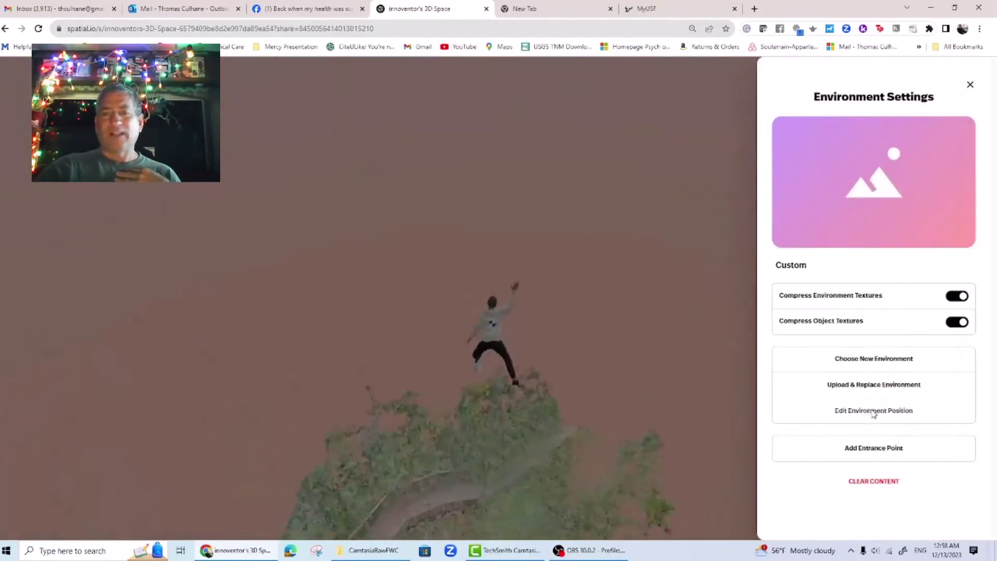
{"action": "left_click", "coordinate": [872, 410]}
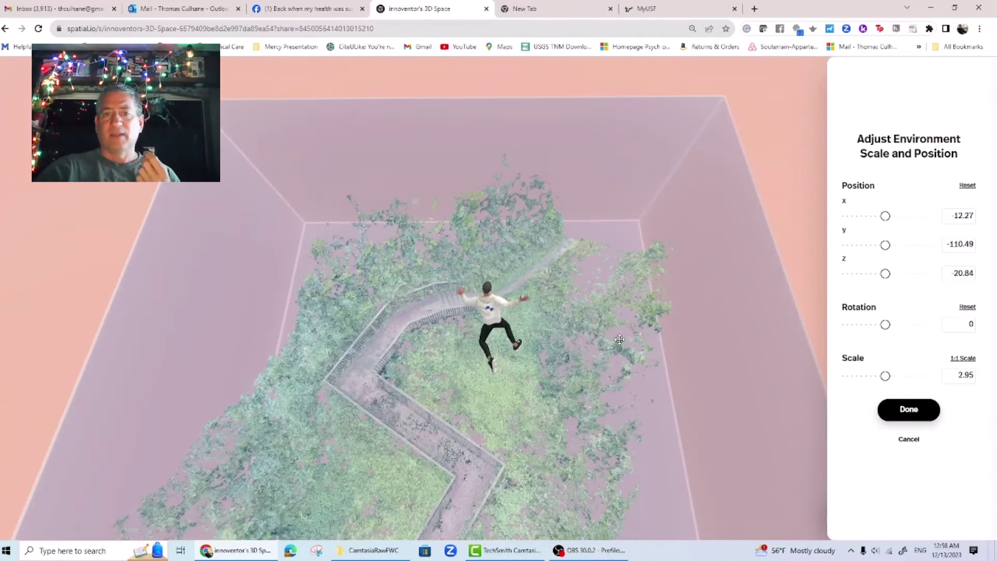
{"action": "left_click_drag", "start_coordinate": [620, 339], "coordinate": [886, 254]}
{"action": "mouse_move", "coordinate": [959, 244]}
{"action": "left_mouse_down"}
{"action": "mouse_move", "coordinate": [924, 245]}
{"action": "mouse_move", "coordinate": [958, 245]}
{"action": "left_mouse_up"}
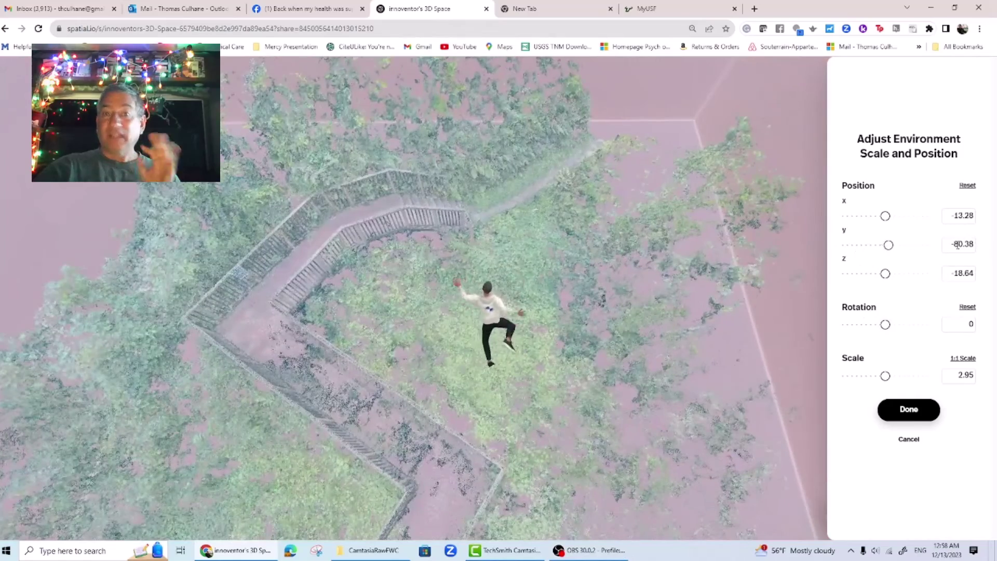
Adjust the boardwalk environment's position to about x 10, y -58 and z -30, and apply it.
{"action": "left_click_drag", "start_coordinate": [838, 215], "coordinate": [924, 215]}
{"action": "left_click_drag", "start_coordinate": [885, 273], "coordinate": [844, 274]}
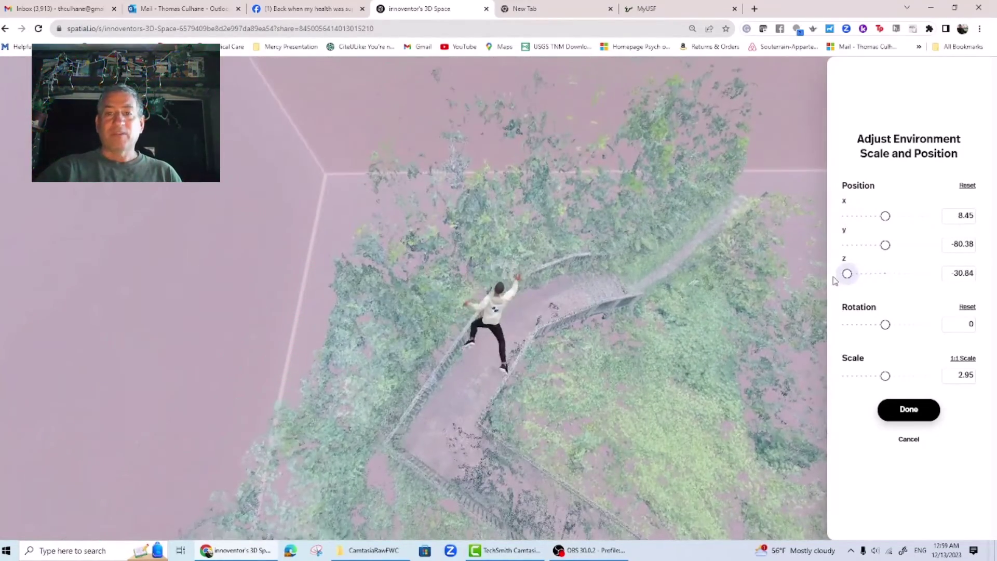
{"action": "left_click_drag", "start_coordinate": [885, 245], "coordinate": [982, 254]}
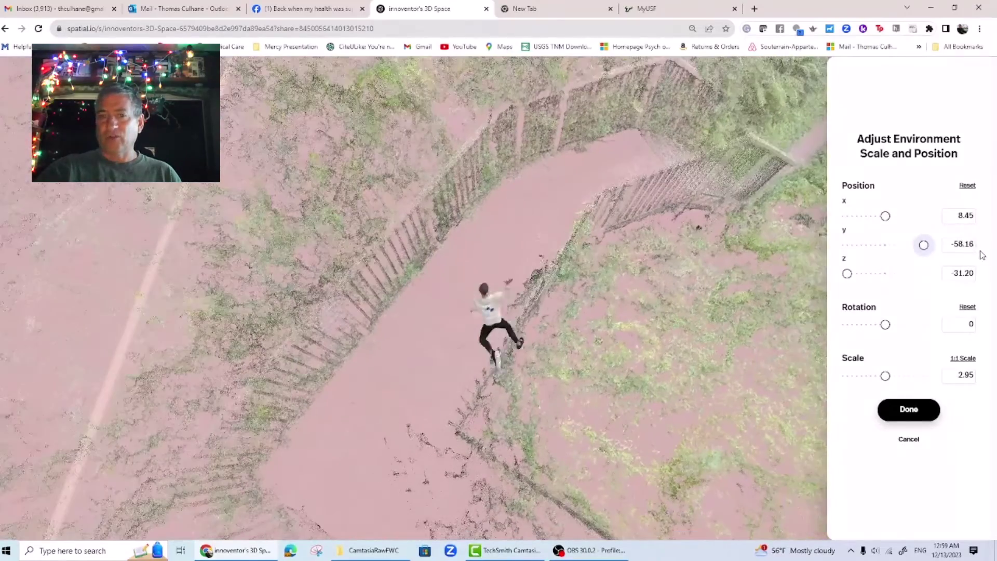
{"action": "left_click_drag", "start_coordinate": [847, 274], "coordinate": [884, 273]}
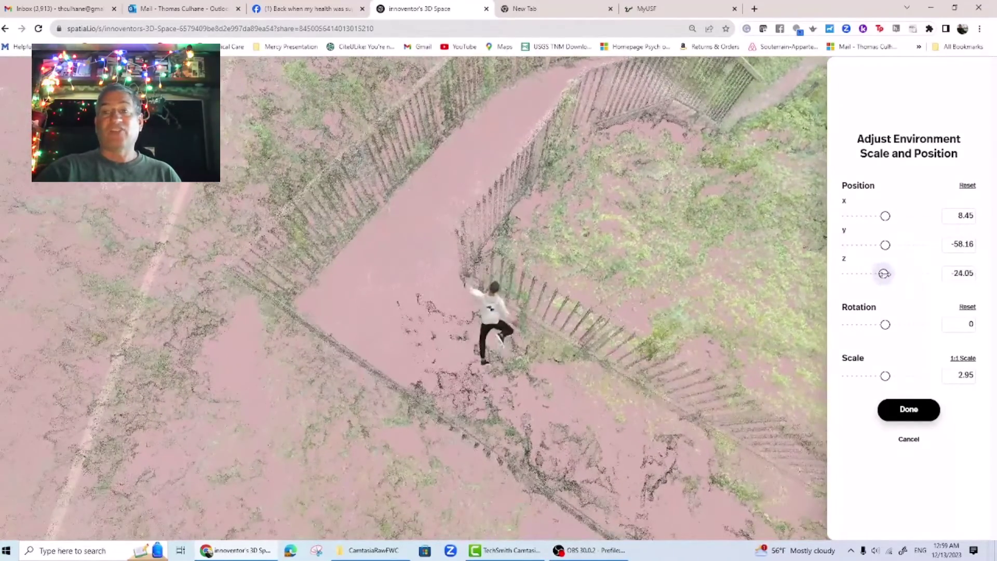
{"action": "left_click_drag", "start_coordinate": [679, 368], "coordinate": [793, 382]}
{"action": "left_click_drag", "start_coordinate": [886, 273], "coordinate": [852, 273]}
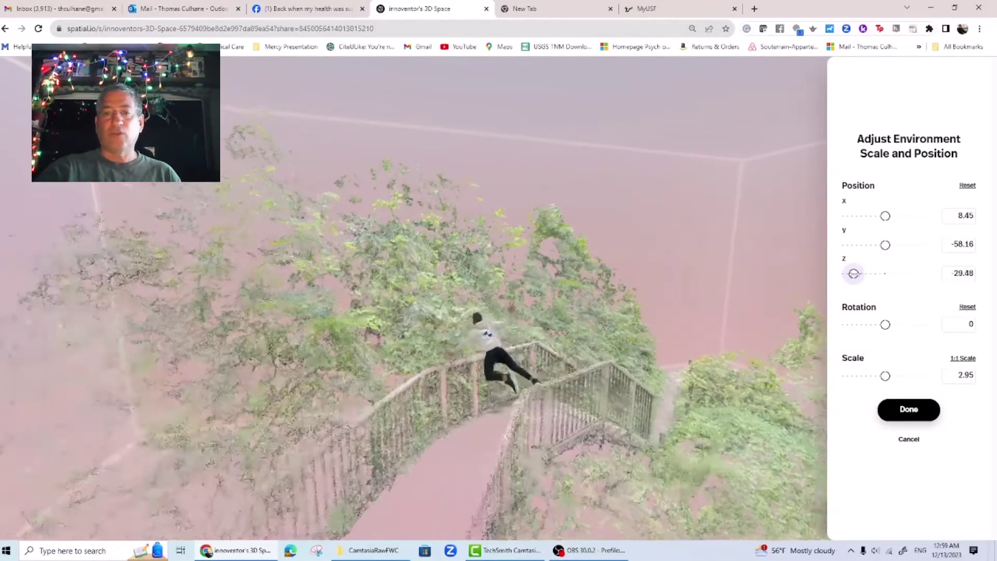
{"action": "left_click_drag", "start_coordinate": [886, 216], "coordinate": [901, 218]}
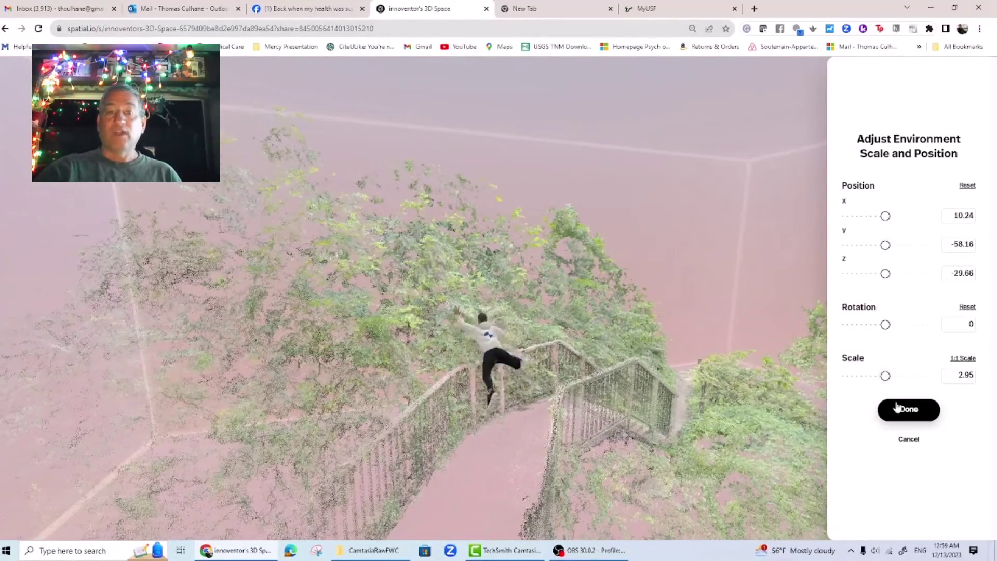
{"action": "left_click", "coordinate": [894, 409]}
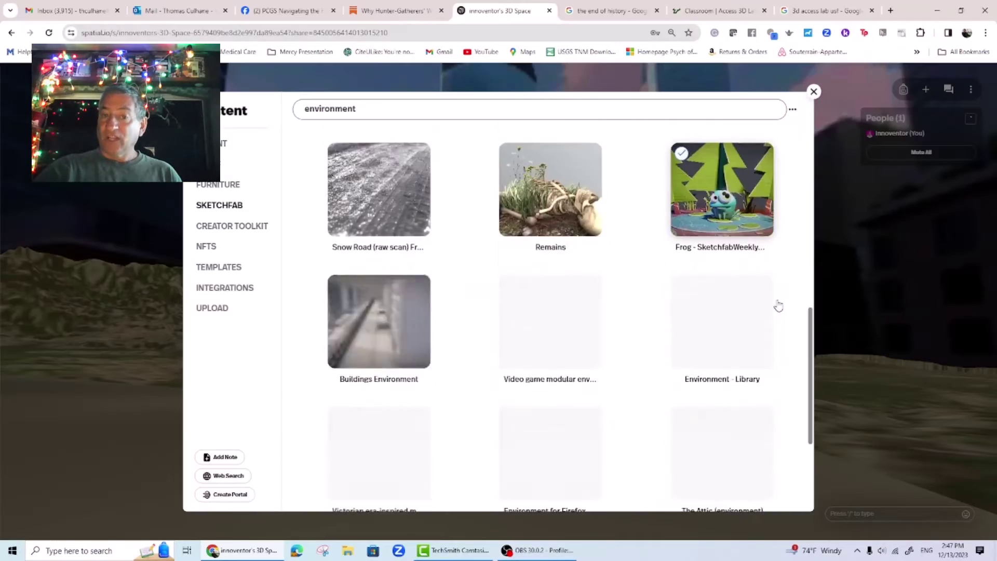
Browse the Sketchfab results for "environment" to examine the available models.
{"action": "scroll", "coordinate": [779, 305], "scroll_direction": "down", "scroll_amount": 15}
{"action": "scroll", "coordinate": [779, 304], "scroll_direction": "down", "scroll_amount": 20}
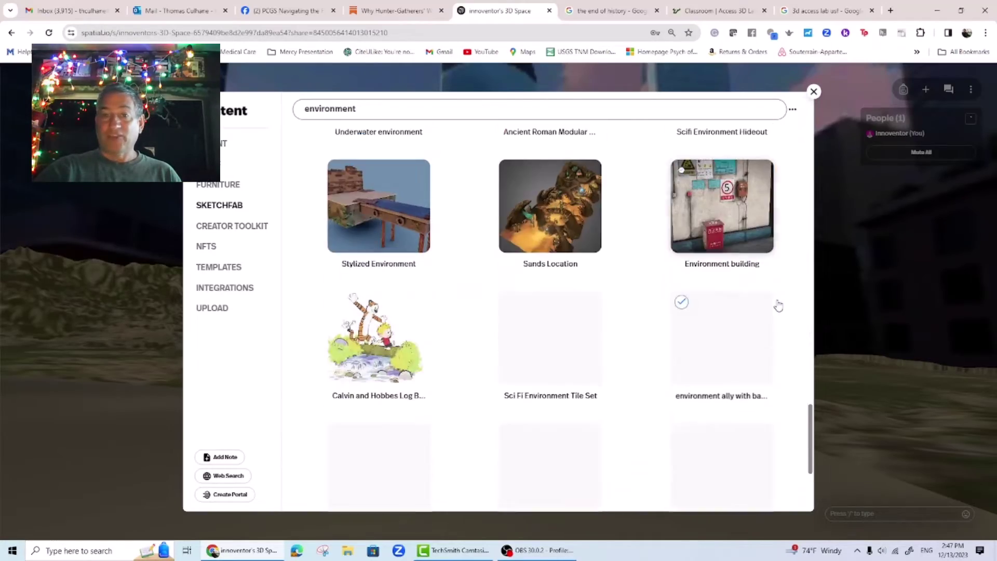
{"action": "scroll", "coordinate": [779, 305], "scroll_direction": "down", "scroll_amount": 20}
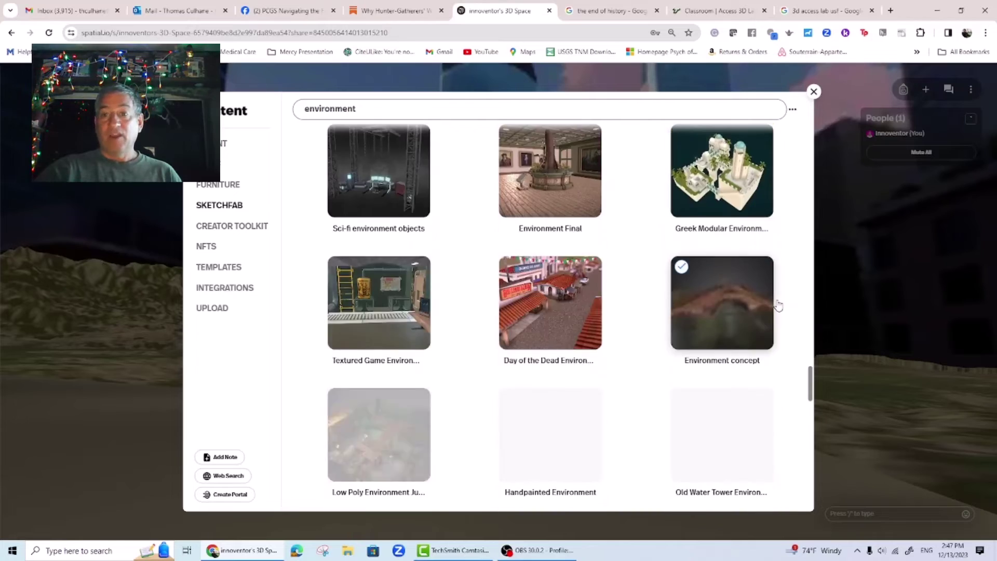
{"action": "scroll", "coordinate": [779, 305], "scroll_direction": "down", "scroll_amount": 7}
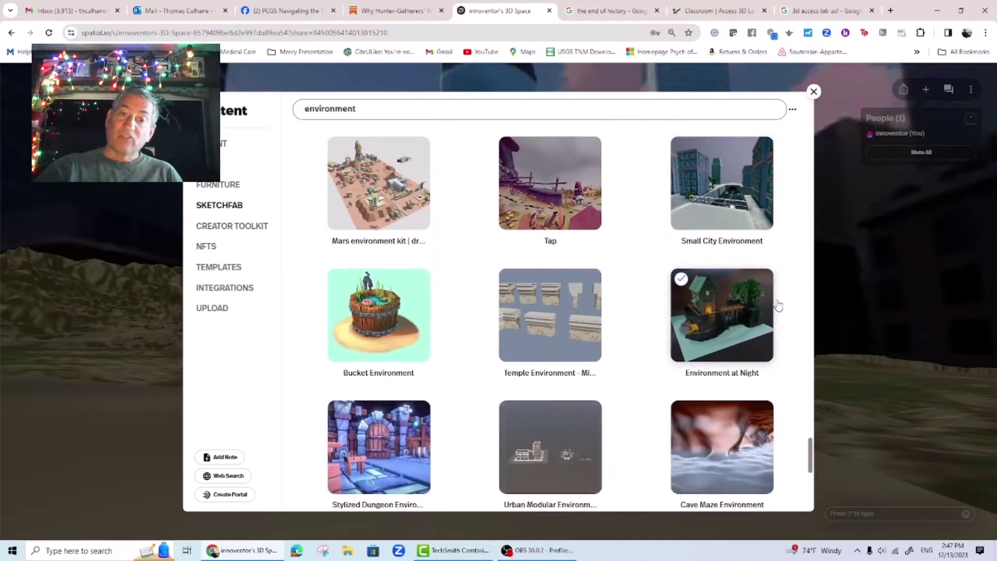
Search Sketchfab for "florida environment", shorten the search to "florida" and look through the models.
{"action": "type", "text": "florida"}
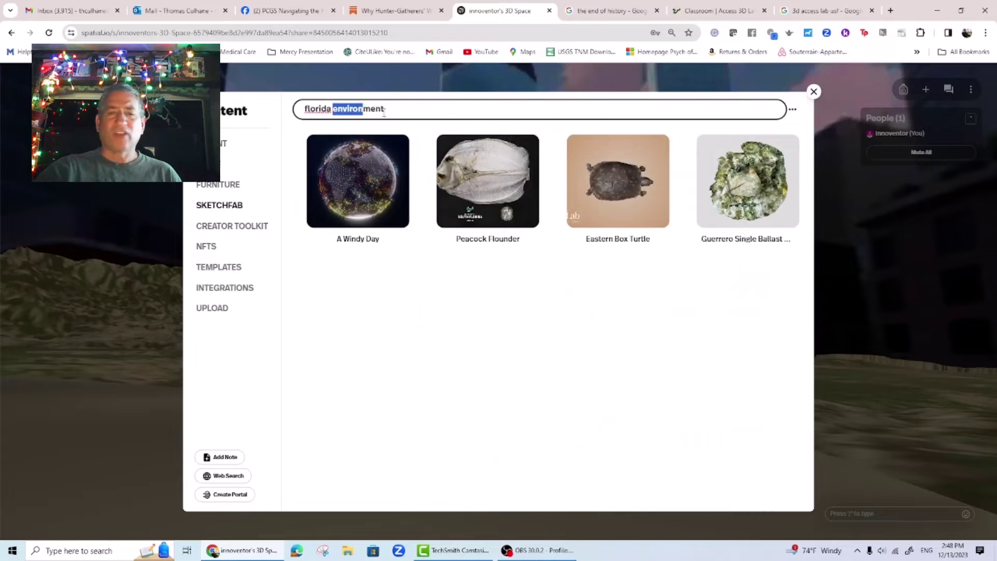
{"action": "left_click_drag", "start_coordinate": [384, 113], "coordinate": [386, 113]}
{"action": "key", "text": "BackSpace"}
{"action": "scroll", "coordinate": [630, 316], "scroll_direction": "down", "scroll_amount": 5}
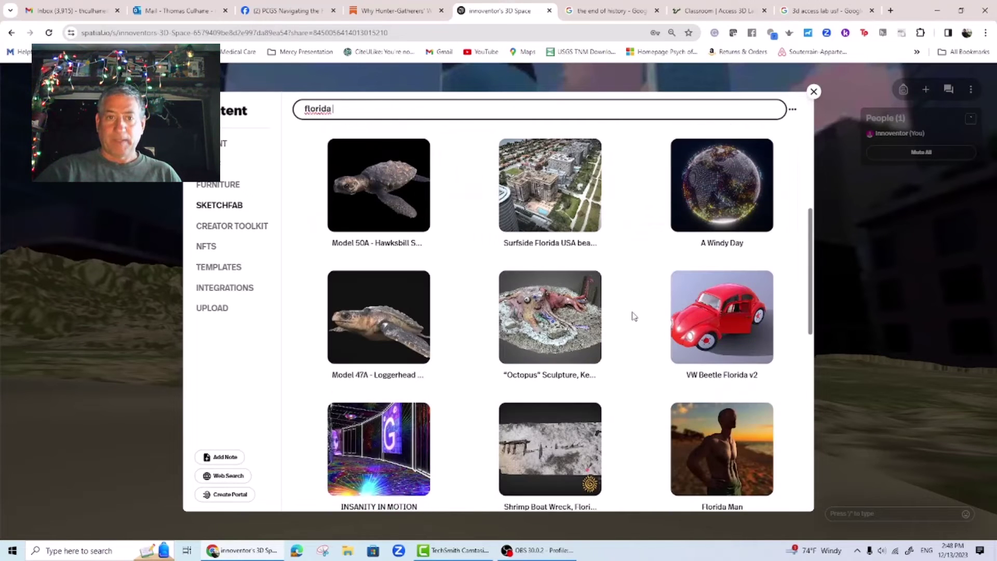
{"action": "scroll", "coordinate": [635, 316], "scroll_direction": "down", "scroll_amount": 5}
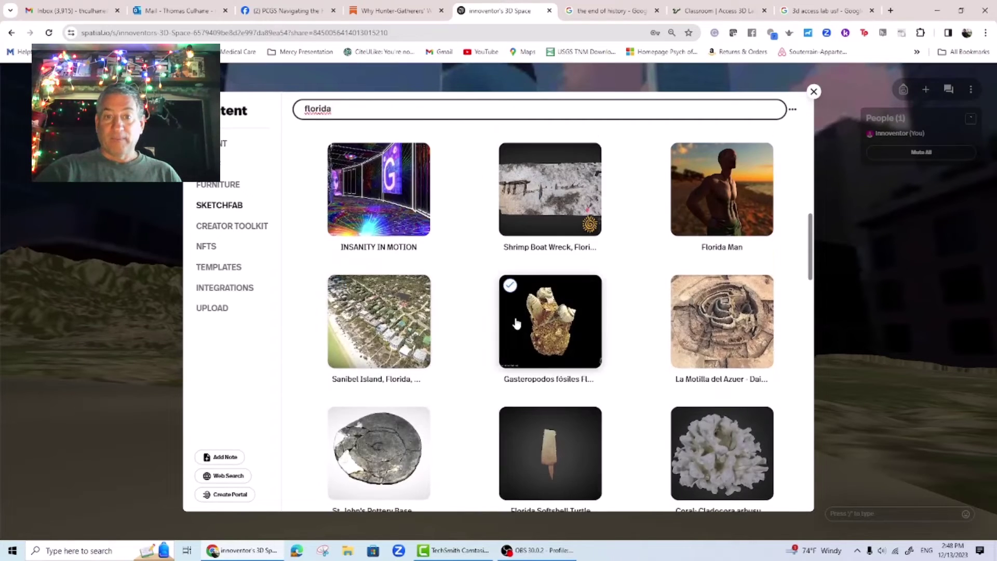
{"action": "scroll", "coordinate": [517, 323], "scroll_direction": "down", "scroll_amount": 15}
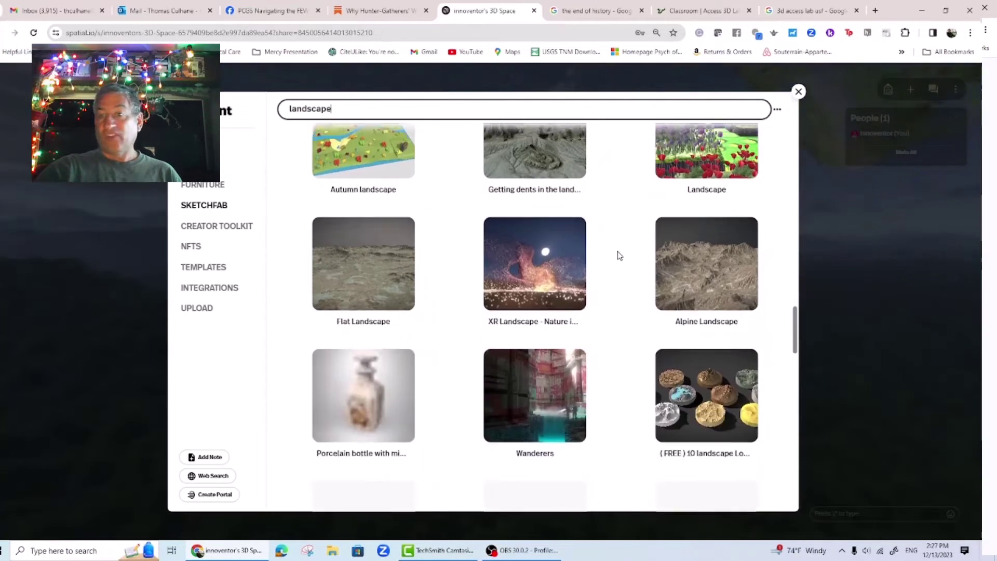
Search Sketchfab for "mossy landscape", choose Mossy/Grassy Landscape as the environment, keeping the current position and accepting the alignment.
{"action": "scroll", "coordinate": [620, 256], "scroll_direction": "down", "scroll_amount": 10}
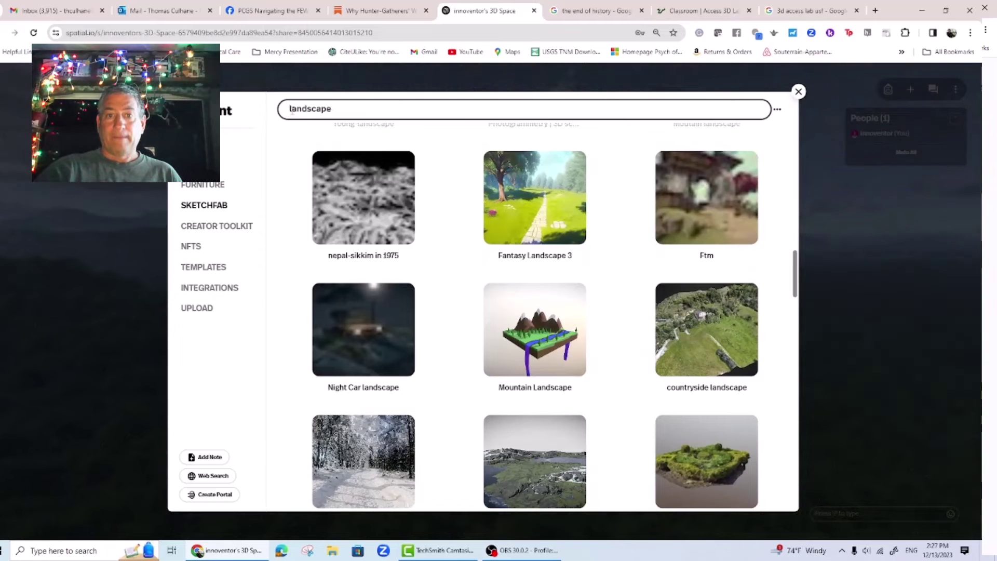
{"action": "type", "text": "ossy"}
{"action": "key", "text": "Return"}
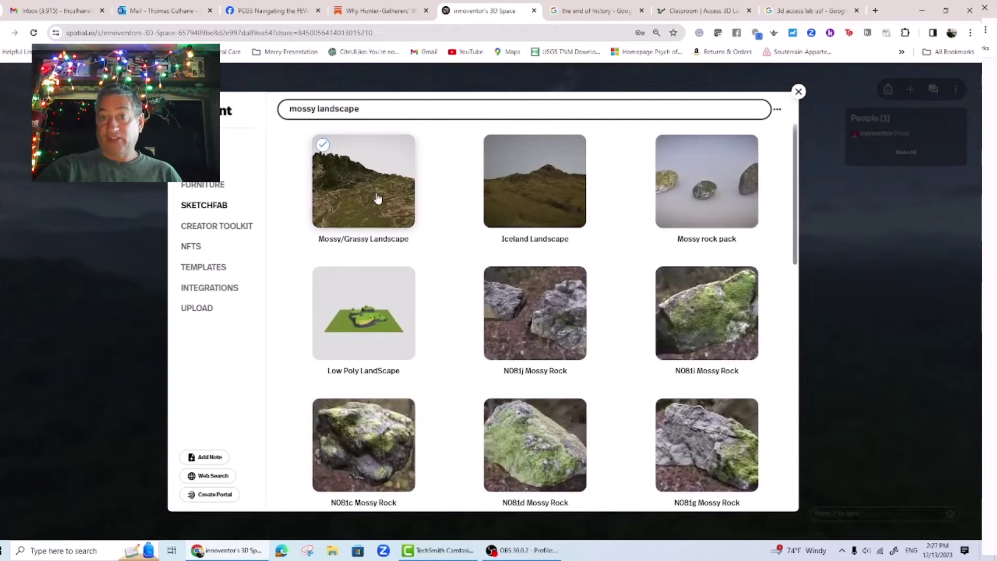
{"action": "left_click", "coordinate": [377, 198]}
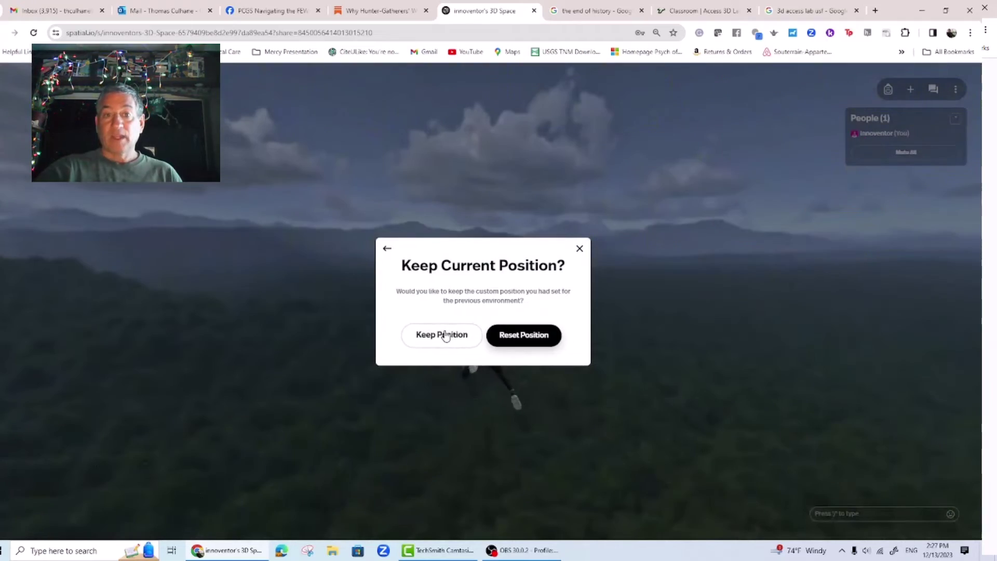
{"action": "left_click", "coordinate": [445, 336]}
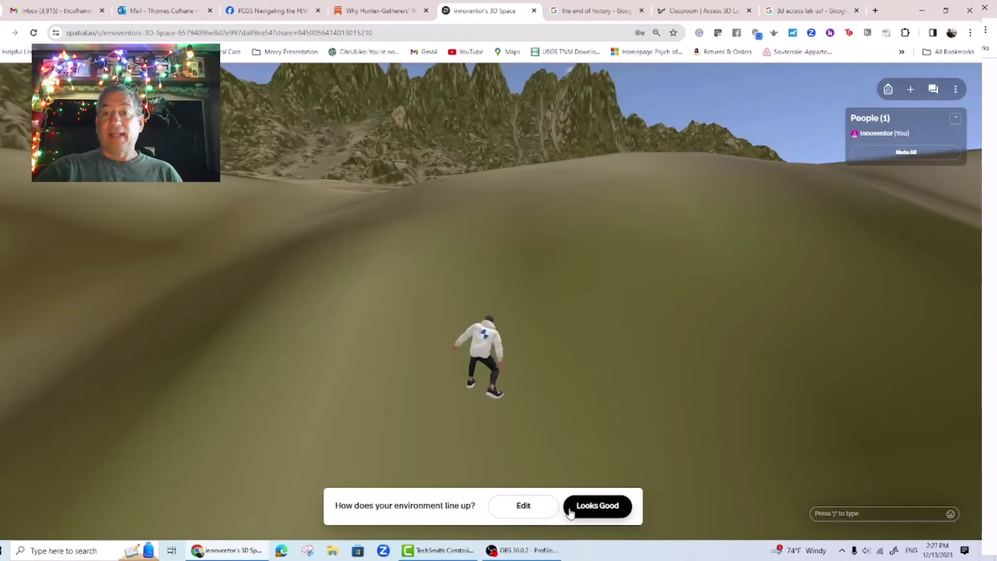
{"action": "left_click", "coordinate": [589, 514]}
Walk the avatar across the mossy landscape and look around at the terrain, mountains and sky.
{"action": "left_click_drag", "start_coordinate": [697, 300], "coordinate": [798, 258]}
{"action": "key", "text": "w"}
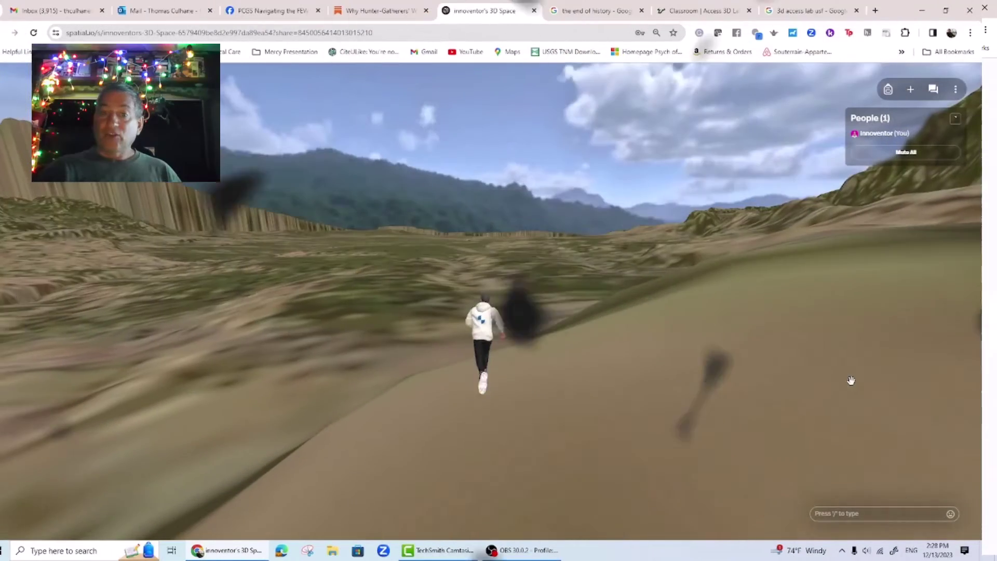
{"action": "left_click_drag", "start_coordinate": [852, 381], "coordinate": [806, 355]}
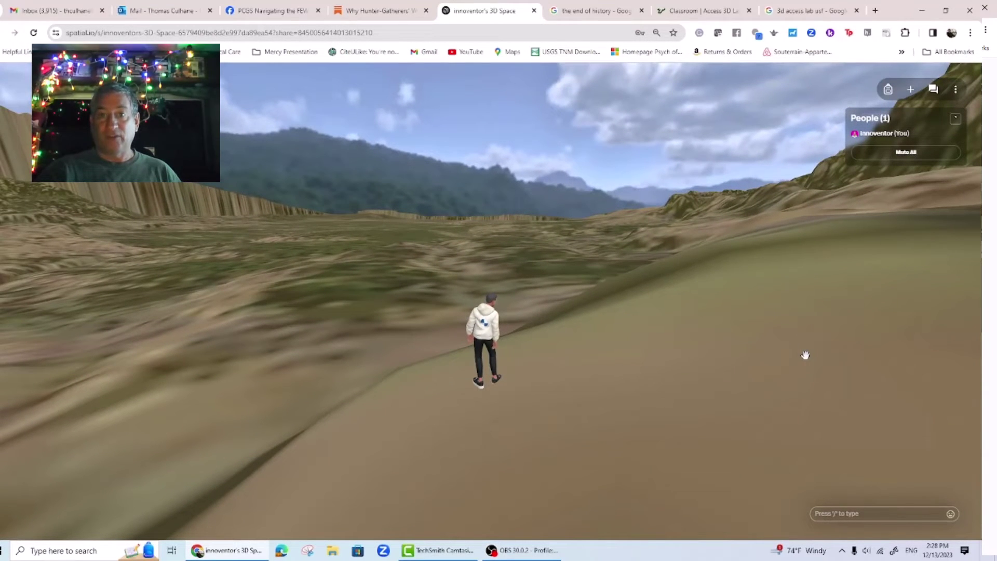
{"action": "left_click_drag", "start_coordinate": [764, 316], "coordinate": [980, 300]}
{"action": "key", "text": "w"}
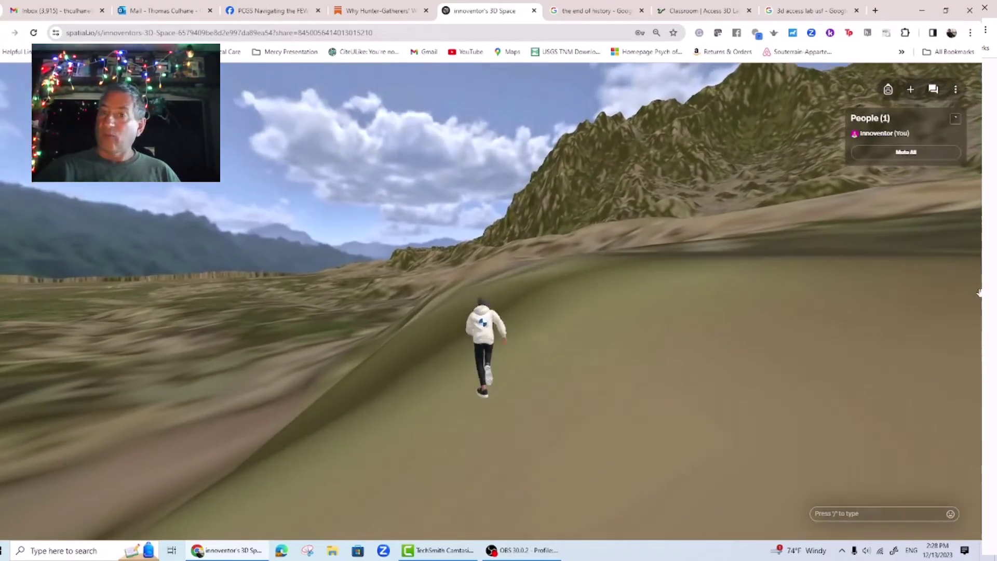
{"action": "key", "text": "w"}
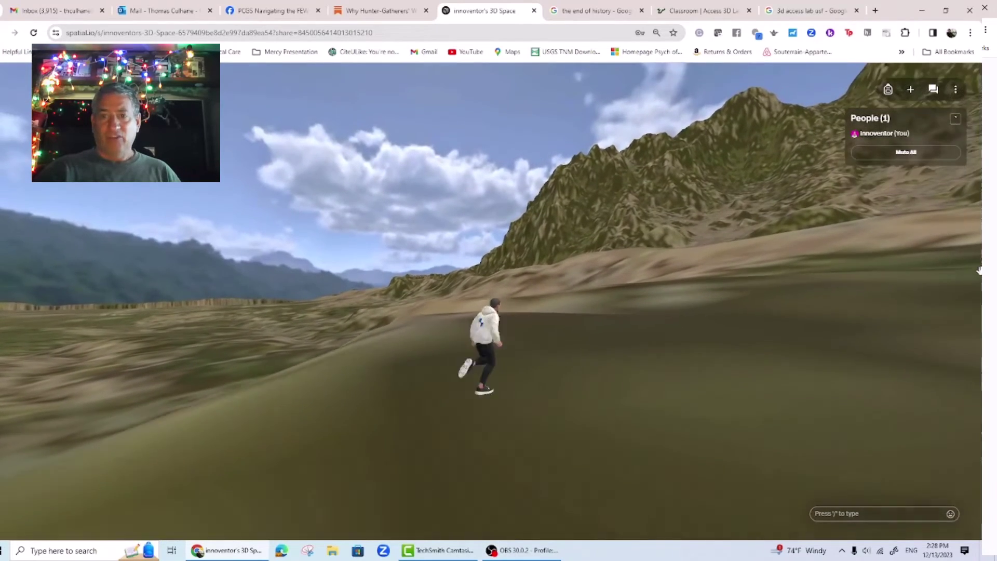
{"action": "key", "text": "w"}
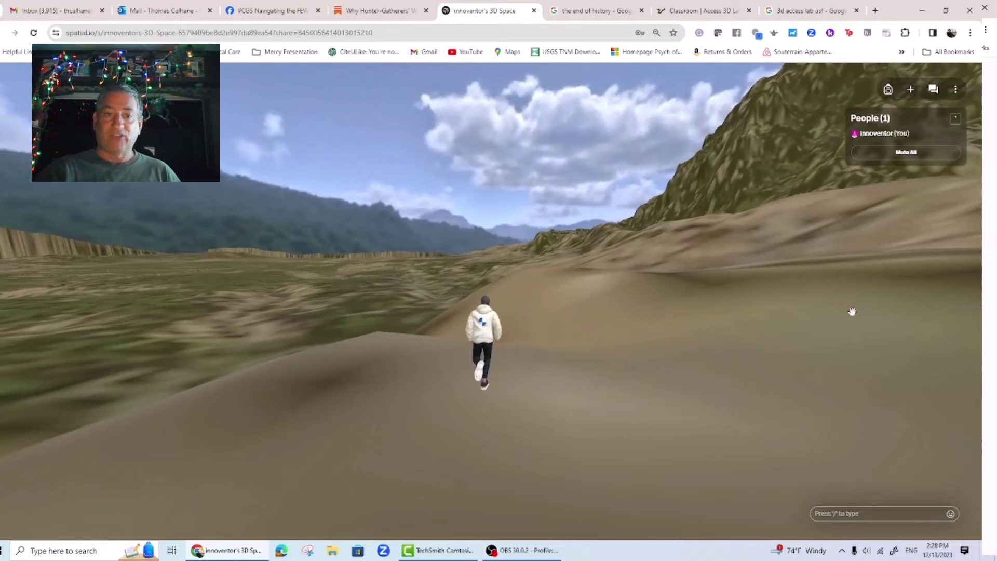
{"action": "key", "text": "w"}
{"action": "left_click_drag", "start_coordinate": [852, 312], "coordinate": [619, 355]}
{"action": "left_click_drag", "start_coordinate": [439, 331], "coordinate": [625, 352]}
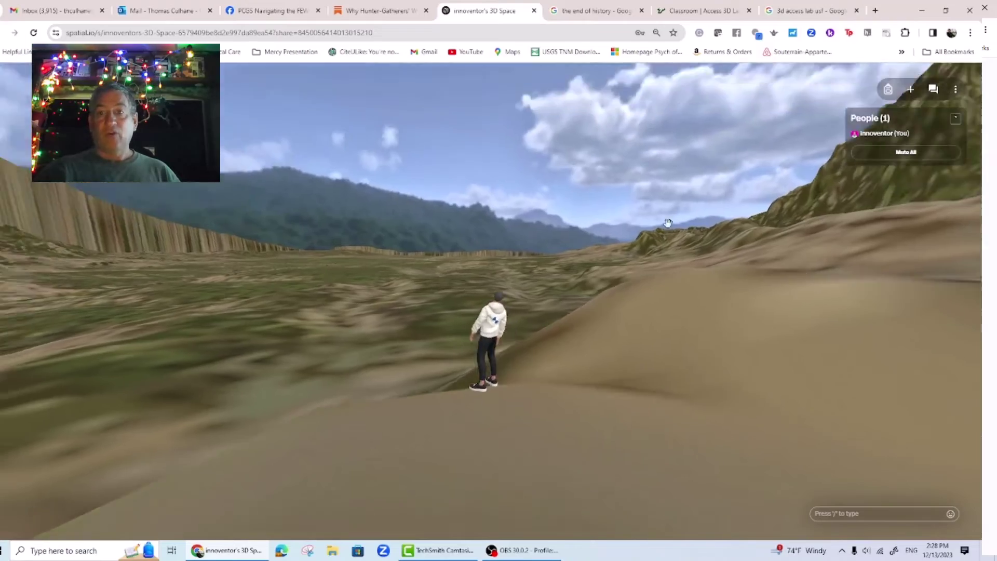
{"action": "left_click_drag", "start_coordinate": [701, 312], "coordinate": [628, 289]}
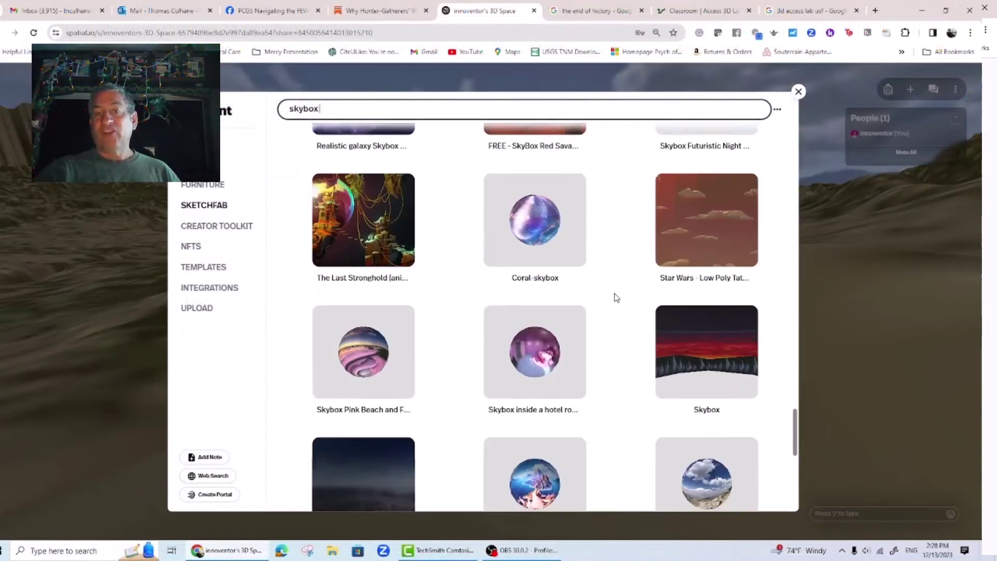
Look through the Sketchfab "skybox" results and add the blue, cloudy-sky Skybox model to the space.
{"action": "scroll", "coordinate": [616, 297], "scroll_direction": "down", "scroll_amount": 3}
{"action": "scroll", "coordinate": [616, 297], "scroll_direction": "down", "scroll_amount": 9}
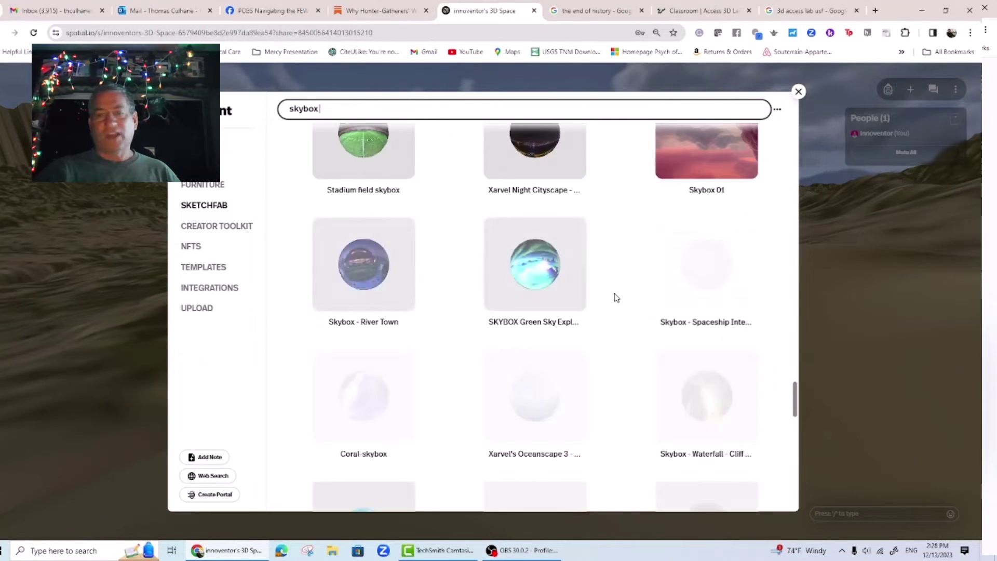
{"action": "scroll", "coordinate": [615, 297], "scroll_direction": "down", "scroll_amount": 10}
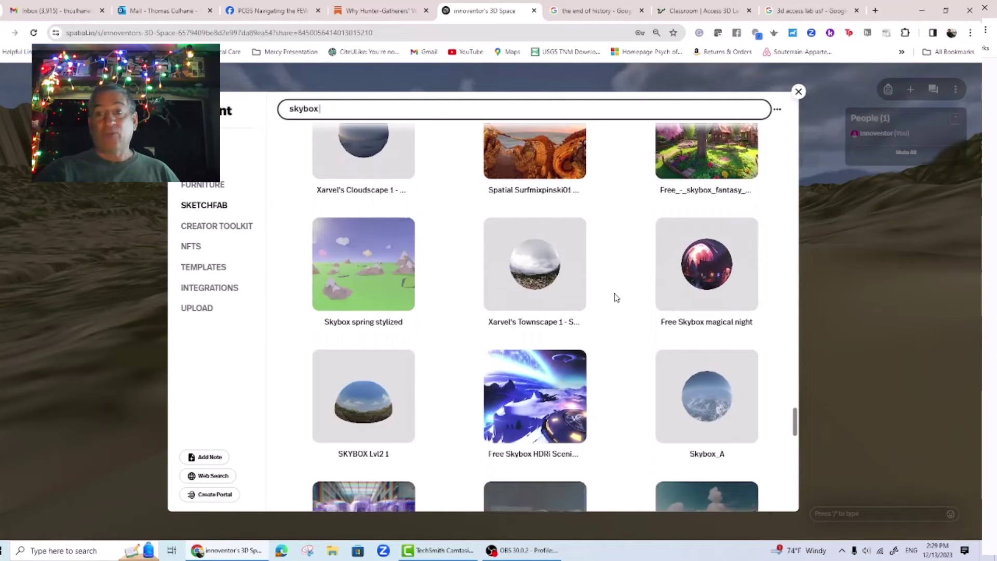
{"action": "scroll", "coordinate": [615, 297], "scroll_direction": "down", "scroll_amount": 3}
{"action": "scroll", "coordinate": [749, 288], "scroll_direction": "down", "scroll_amount": 11}
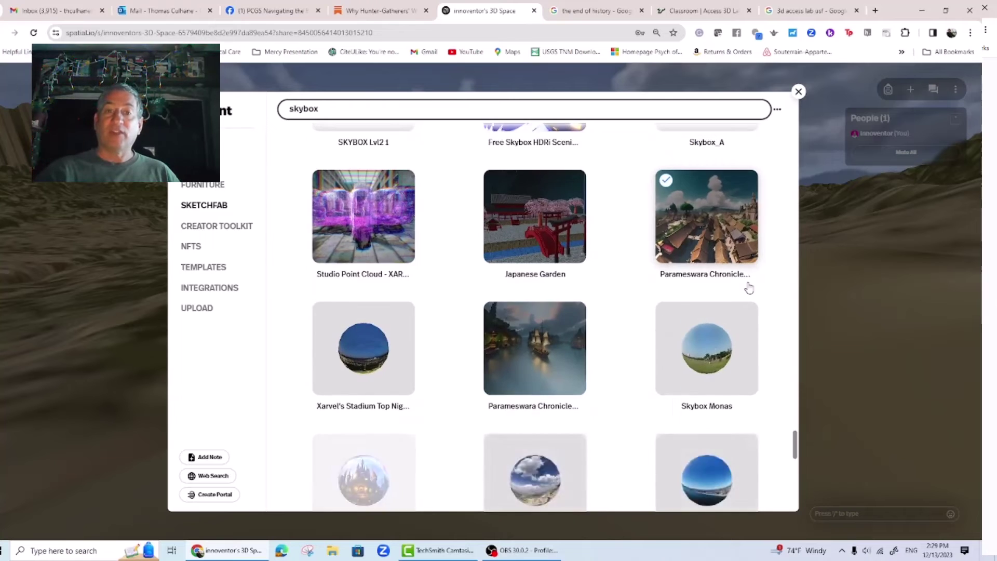
{"action": "scroll", "coordinate": [749, 288], "scroll_direction": "down", "scroll_amount": 15}
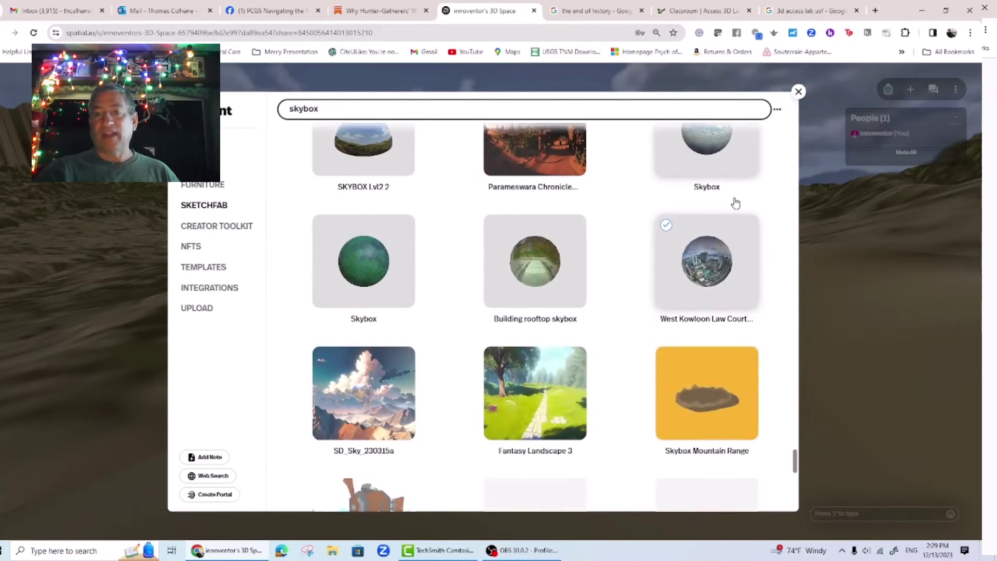
{"action": "scroll", "coordinate": [732, 228], "scroll_direction": "up", "scroll_amount": 2}
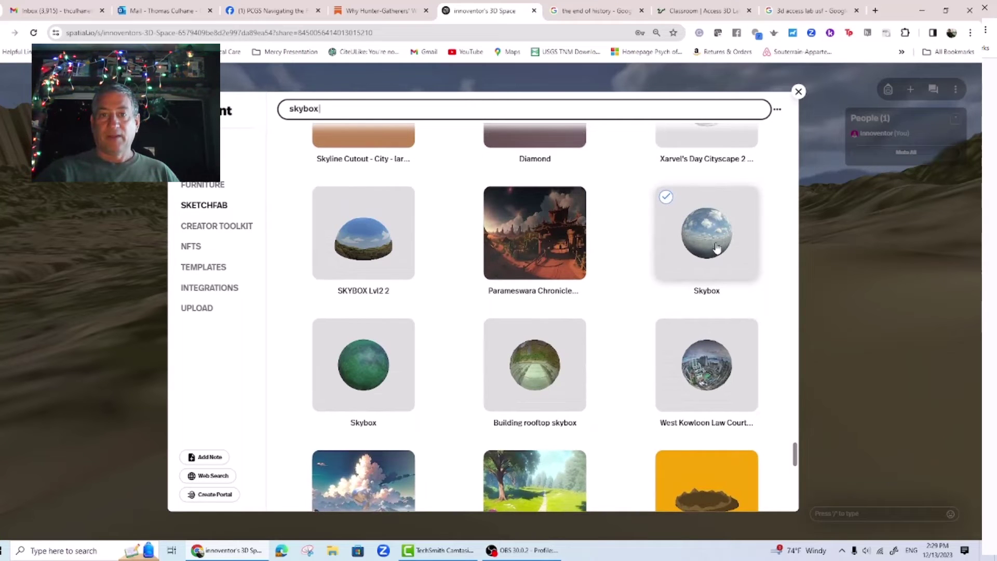
{"action": "left_click", "coordinate": [717, 248]}
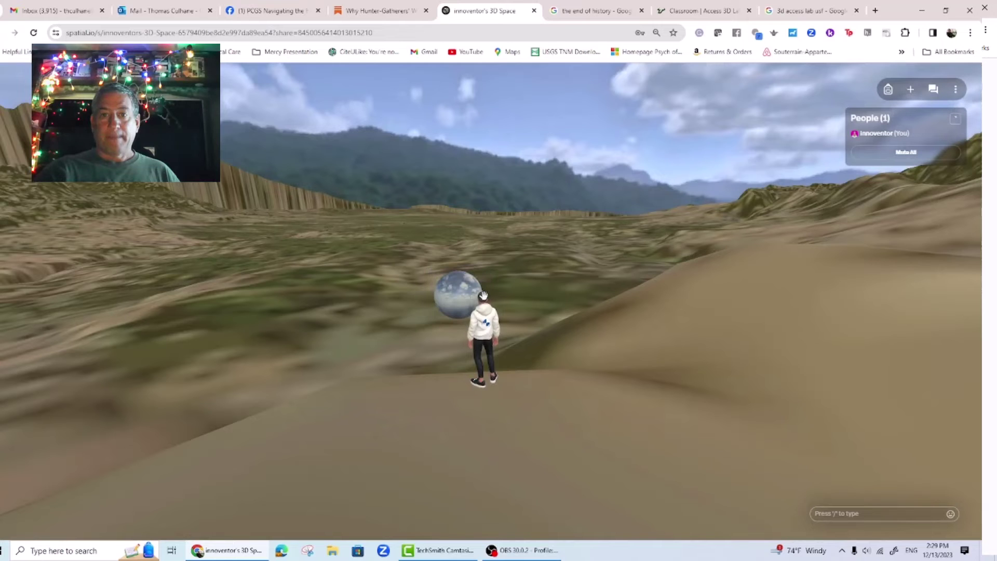
Set the placed cloudy-sky sphere as the custom environment's skybox and look around the space.
{"action": "left_click", "coordinate": [452, 291]}
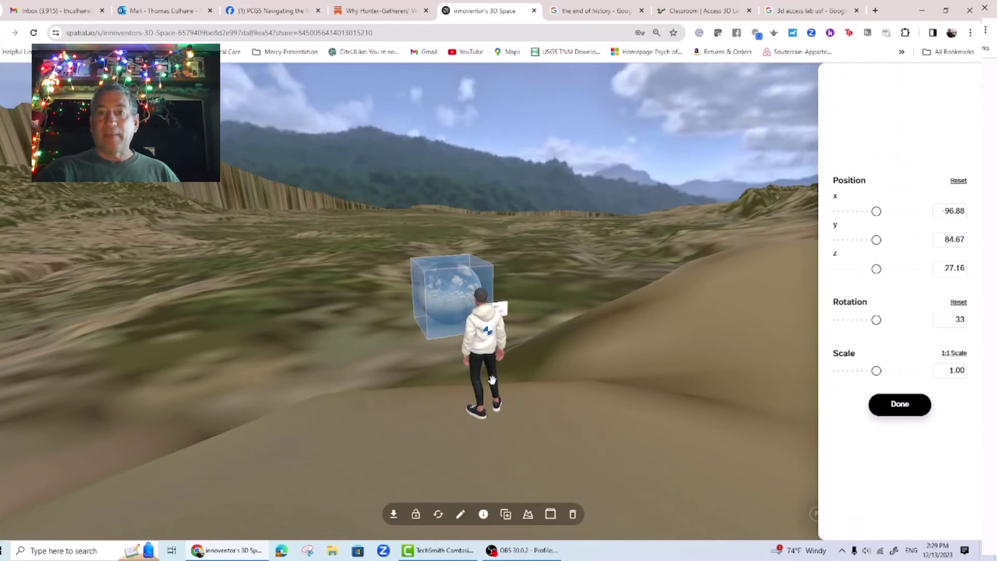
{"action": "left_click_drag", "start_coordinate": [538, 383], "coordinate": [637, 421]}
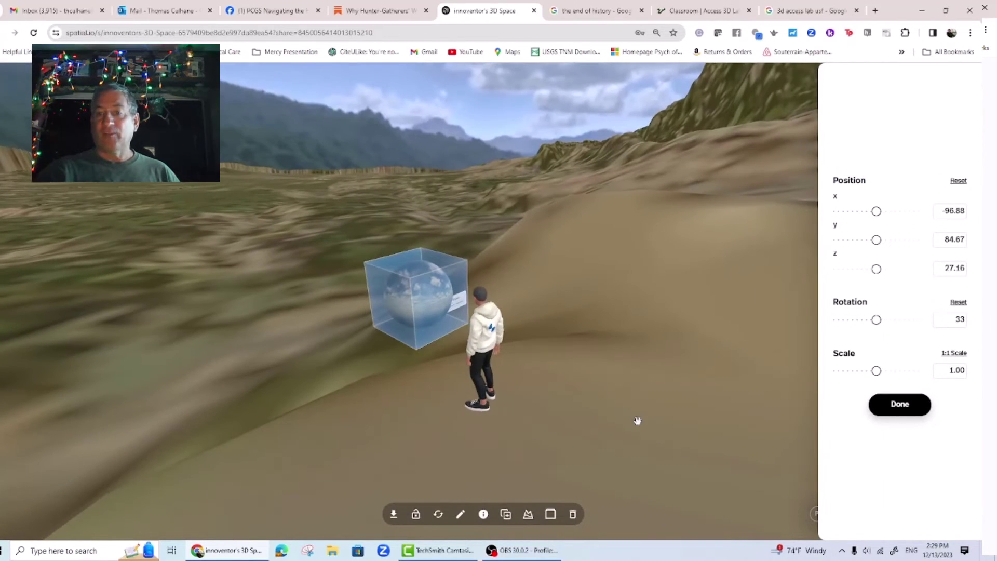
{"action": "left_click", "coordinate": [528, 514]}
{"action": "left_click", "coordinate": [481, 335]}
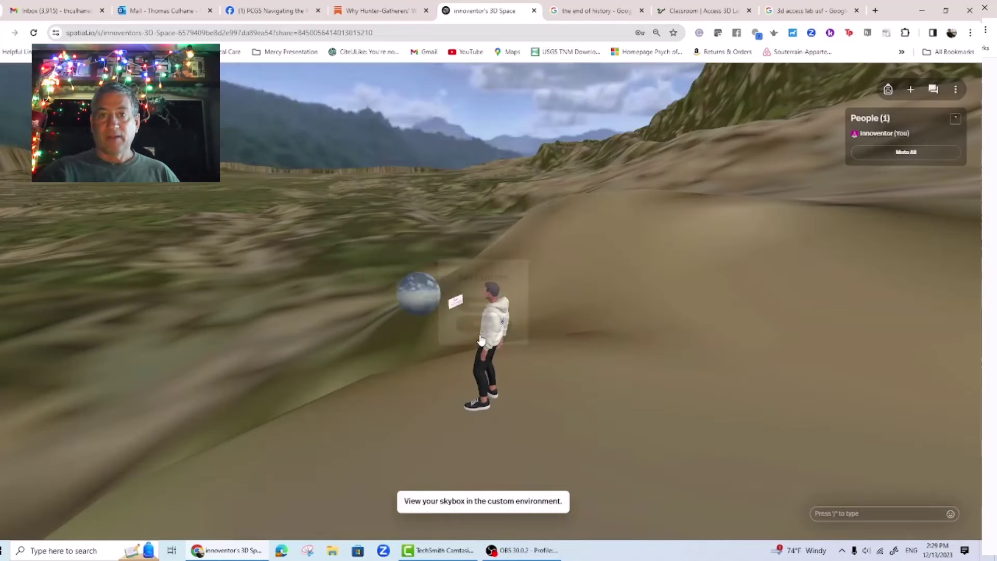
{"action": "left_click_drag", "start_coordinate": [475, 301], "coordinate": [841, 358]}
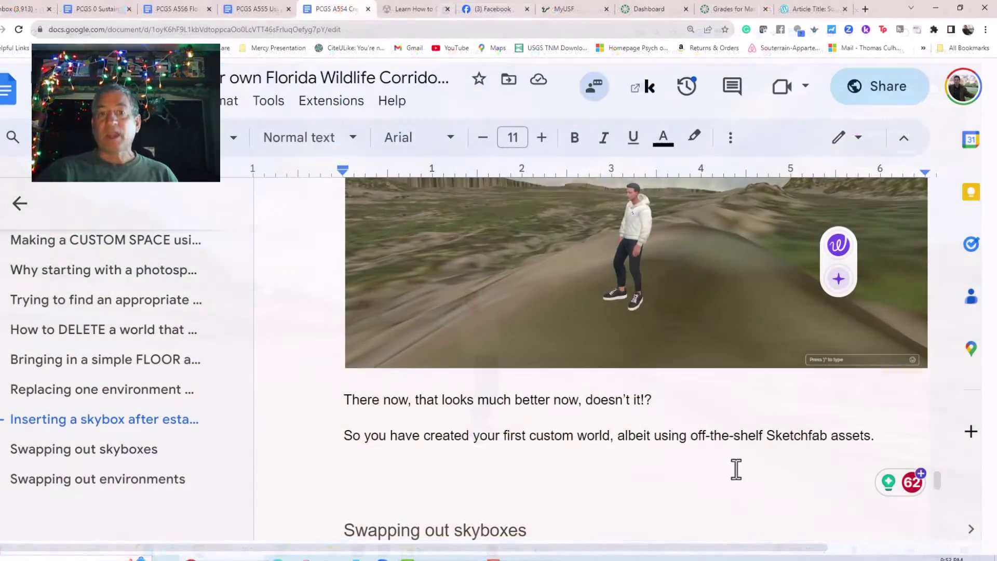
{"action": "scroll", "coordinate": [695, 453], "scroll_direction": "down", "scroll_amount": 1}
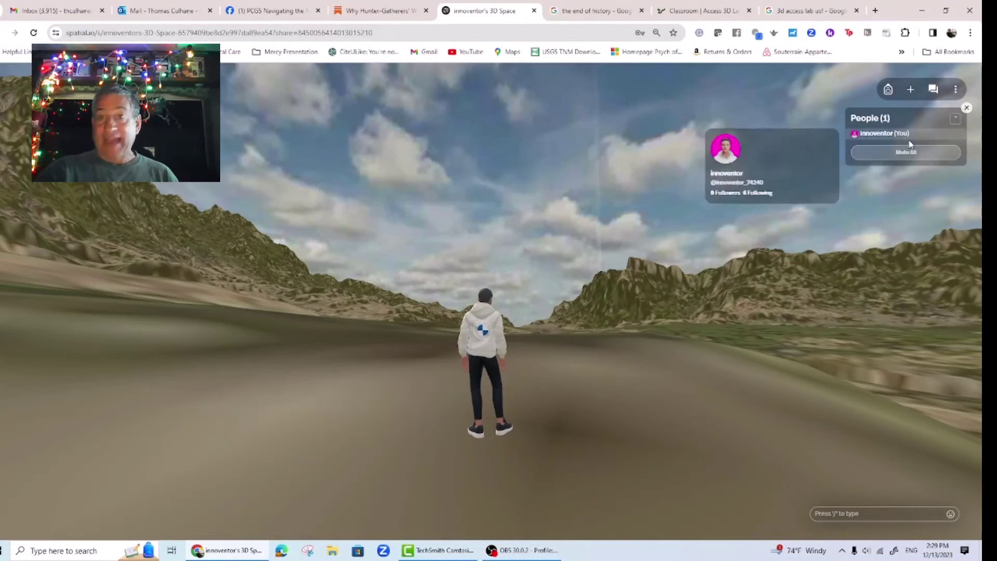
Look through the Sketchfab skybox results and add the FREE - SkyBox Sunroof model to the space.
{"action": "left_click", "coordinate": [916, 93]}
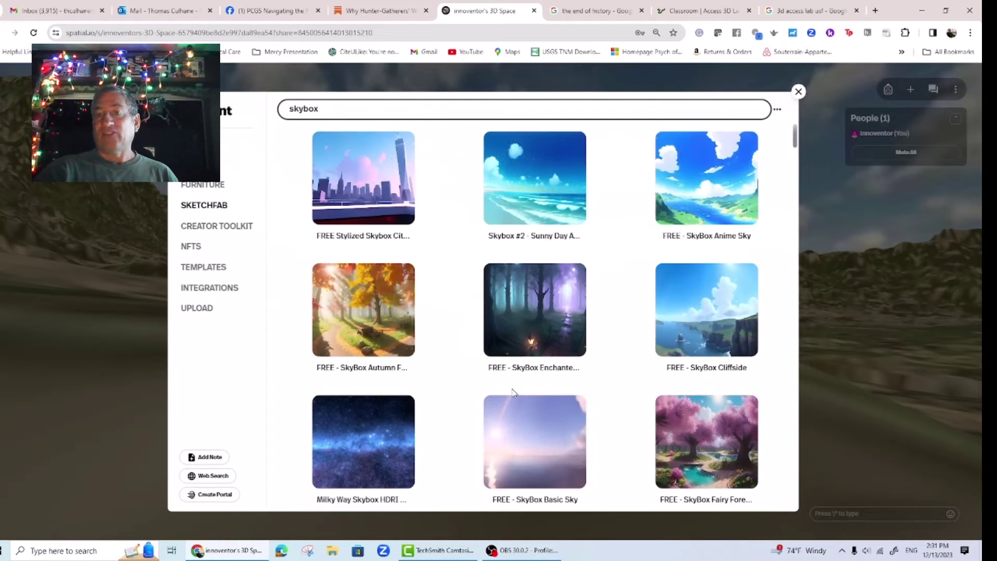
{"action": "scroll", "coordinate": [512, 392], "scroll_direction": "down", "scroll_amount": 5}
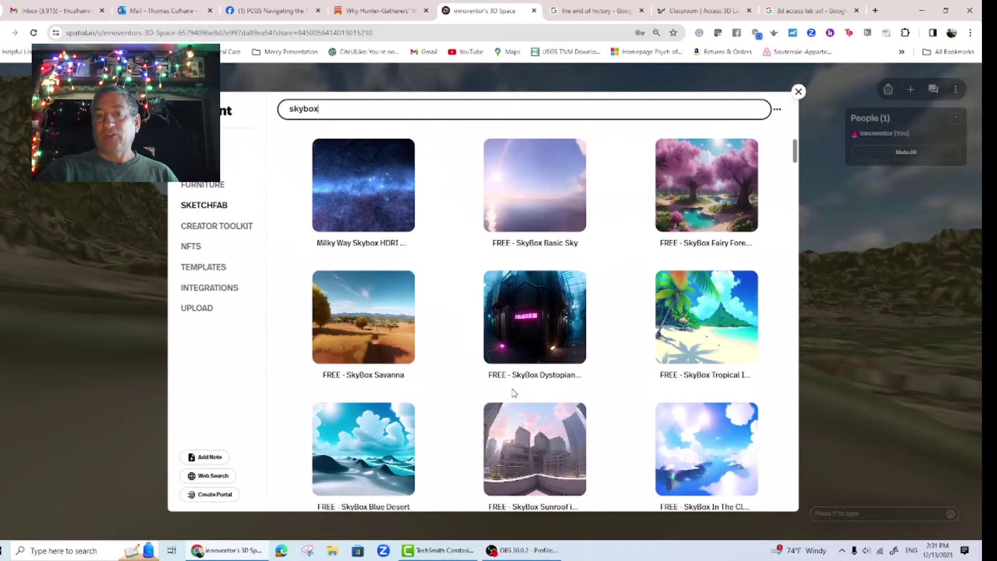
{"action": "scroll", "coordinate": [514, 392], "scroll_direction": "down", "scroll_amount": 2}
{"action": "left_click", "coordinate": [530, 356]}
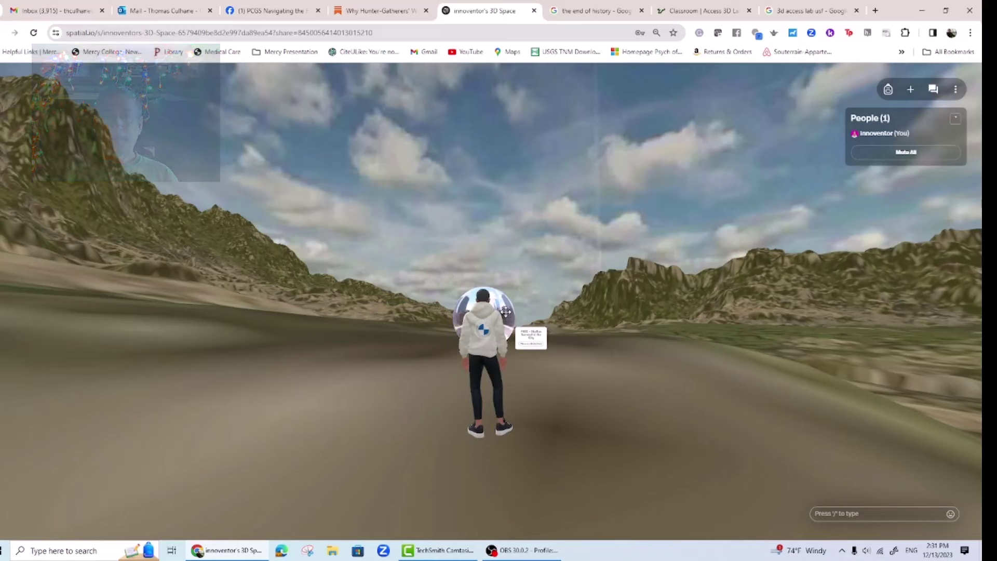
Set the placed Sunroof city sphere as the custom environment's skybox and look around the space.
{"action": "left_click", "coordinate": [506, 311]}
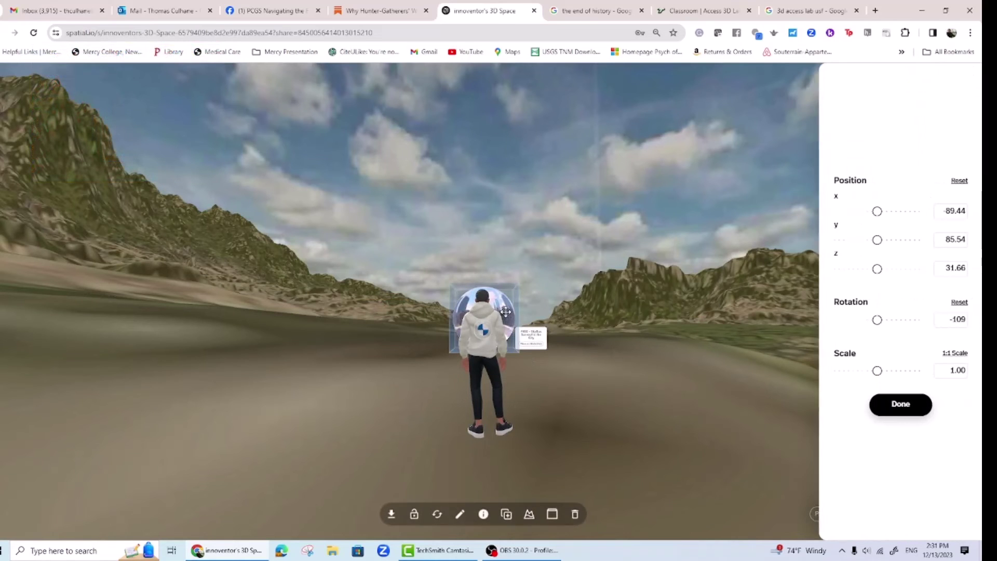
{"action": "left_click", "coordinate": [529, 515]}
{"action": "left_click", "coordinate": [483, 335]}
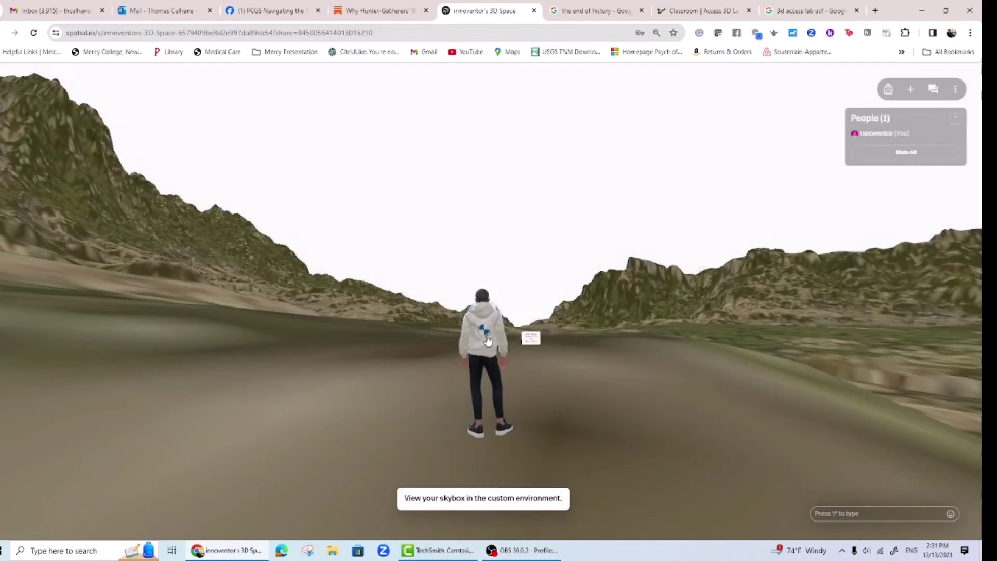
{"action": "left_click_drag", "start_coordinate": [677, 347], "coordinate": [634, 322]}
{"action": "scroll", "coordinate": [696, 419], "scroll_direction": "down", "scroll_amount": 4}
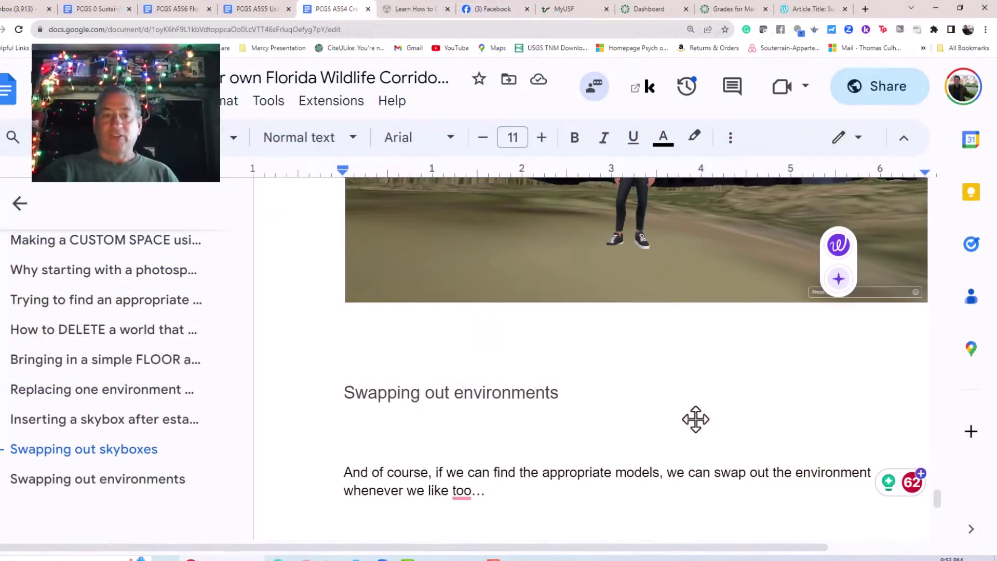
Set Sketchfab's Apocalyptic City model as the environment, keeping the current position and accepting the alignment.
{"action": "scroll", "coordinate": [696, 419], "scroll_direction": "up", "scroll_amount": 2}
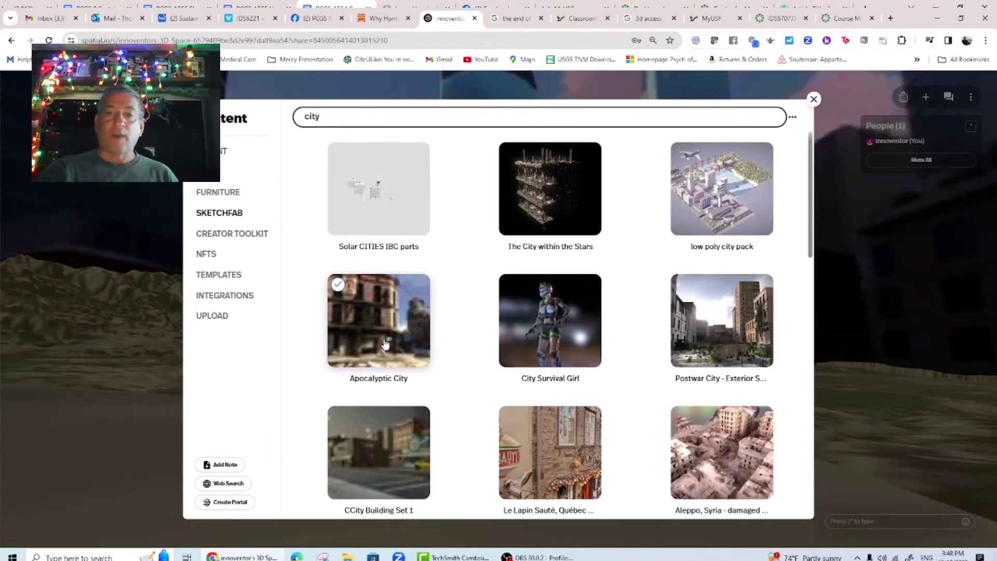
{"action": "left_click", "coordinate": [385, 344]}
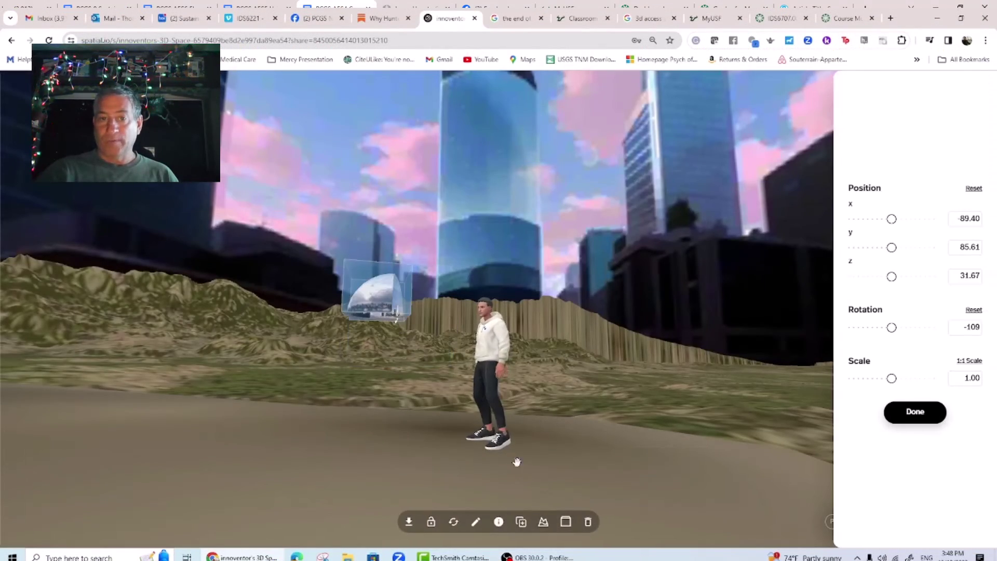
{"action": "left_click", "coordinate": [543, 521]}
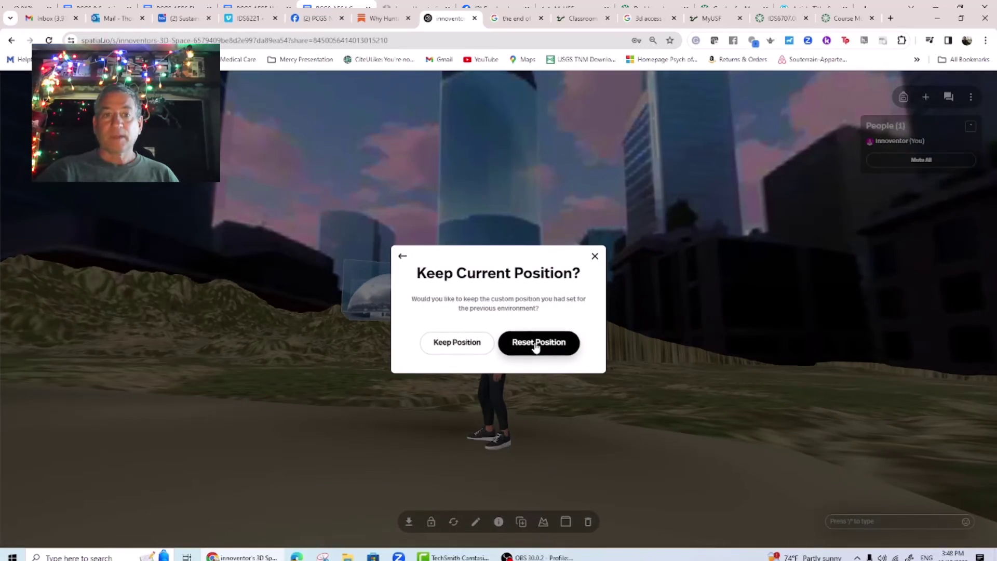
{"action": "left_click", "coordinate": [457, 344]}
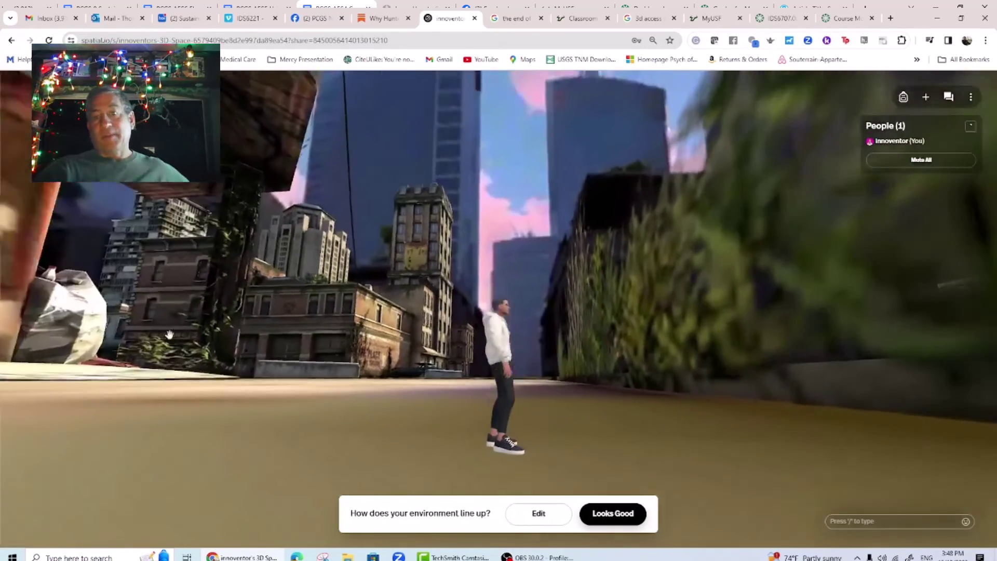
{"action": "left_click_drag", "start_coordinate": [169, 334], "coordinate": [514, 396]}
{"action": "left_click", "coordinate": [613, 513]}
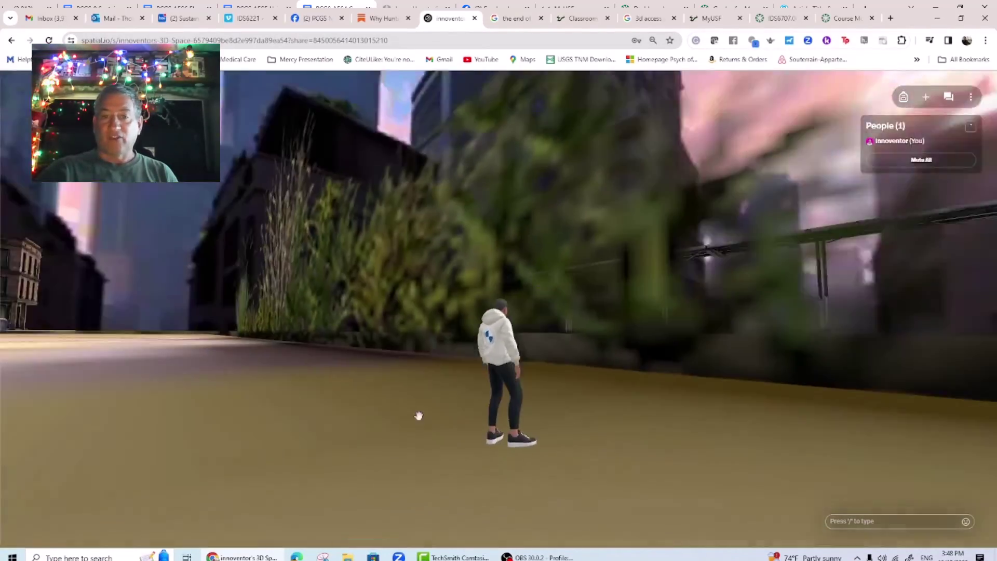
Walk into the city and adjust the environment's position to X 190.56 and Y -88.47.
{"action": "key", "text": "w"}
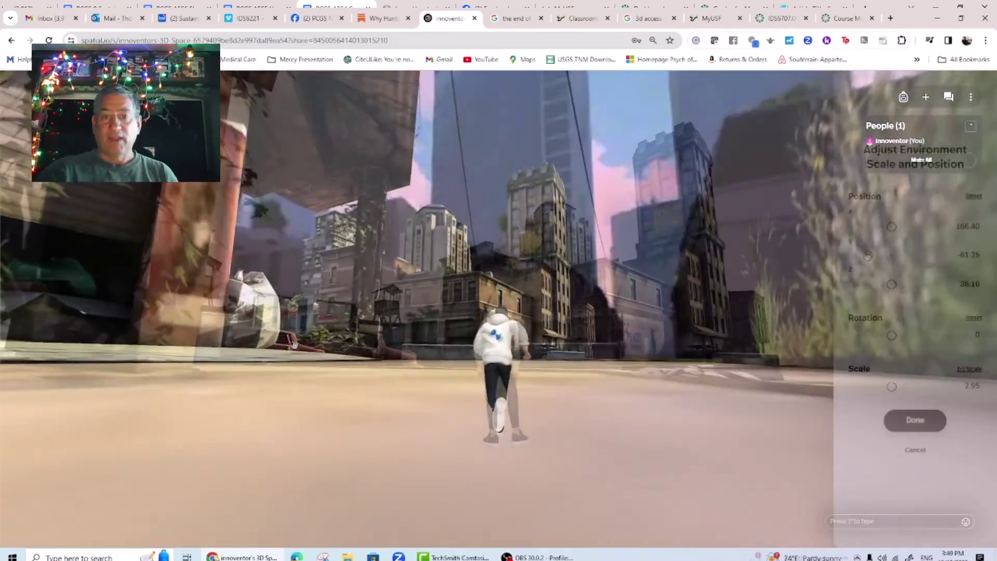
{"action": "left_click_drag", "start_coordinate": [892, 255], "coordinate": [761, 304]}
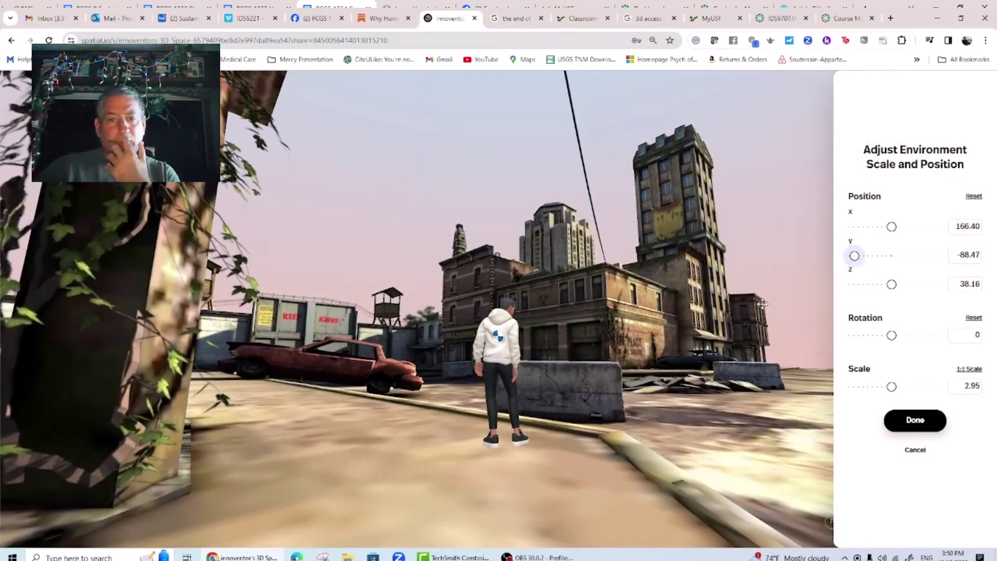
{"action": "left_click_drag", "start_coordinate": [875, 338], "coordinate": [878, 312]}
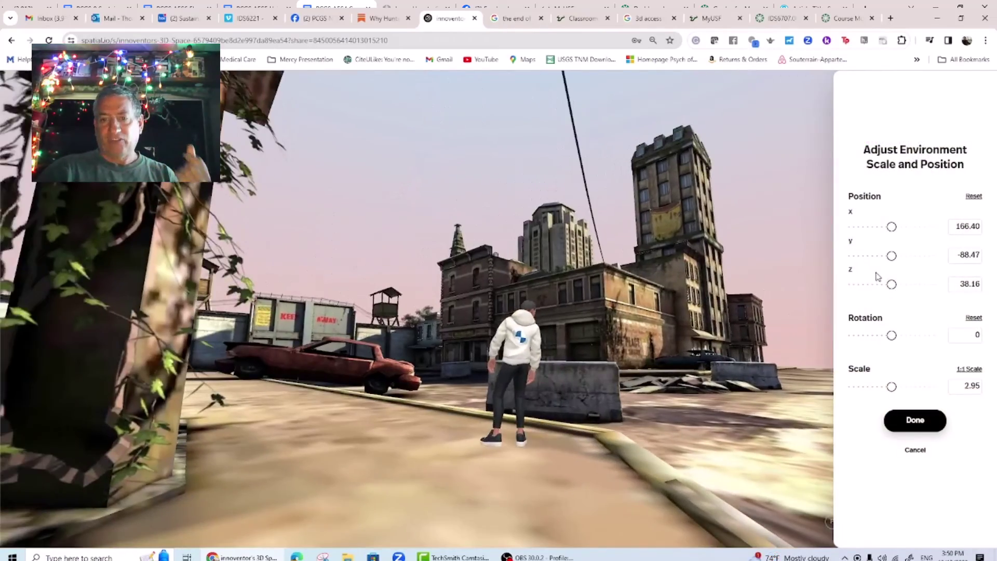
{"action": "left_click_drag", "start_coordinate": [875, 226], "coordinate": [996, 235]}
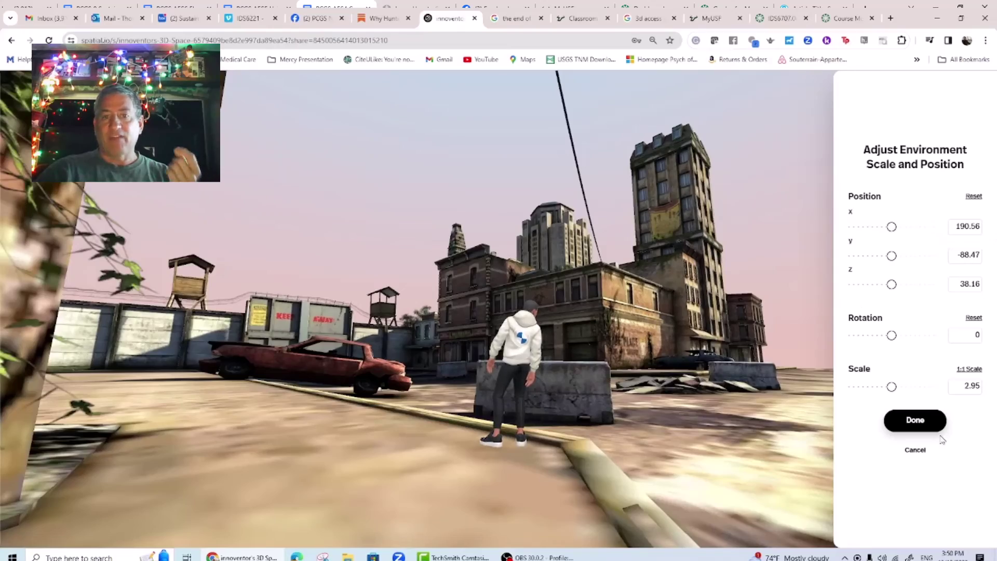
{"action": "left_click", "coordinate": [909, 424]}
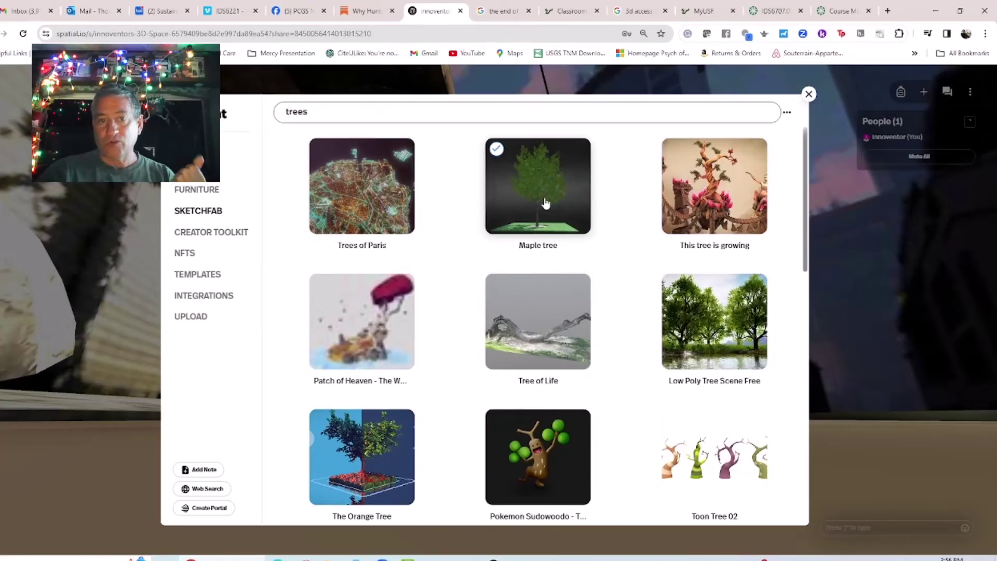
Add the Sketchfab Maple tree at scale 4.70 and place a bush model beside its trunk.
{"action": "left_click", "coordinate": [545, 203]}
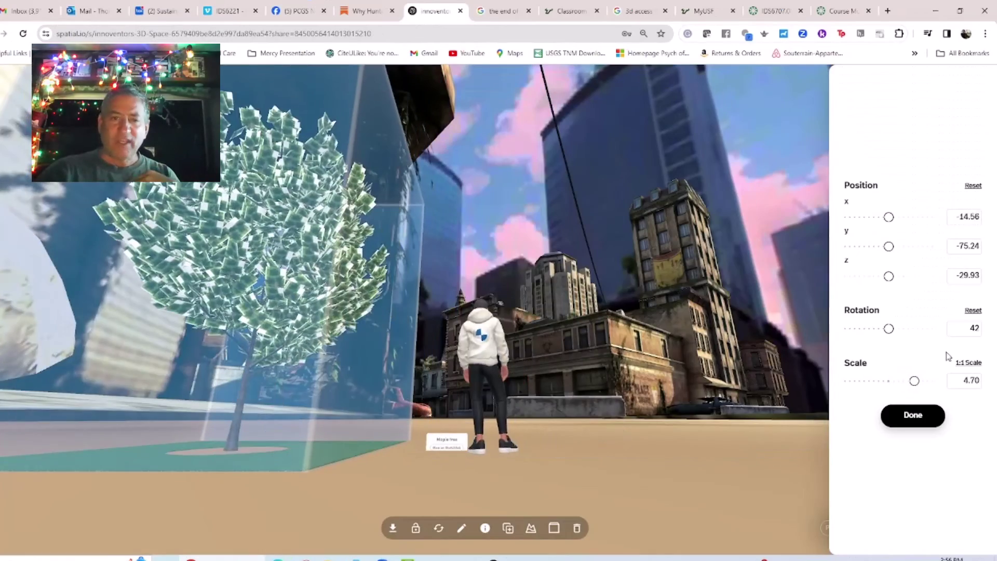
{"action": "left_click", "coordinate": [909, 414]}
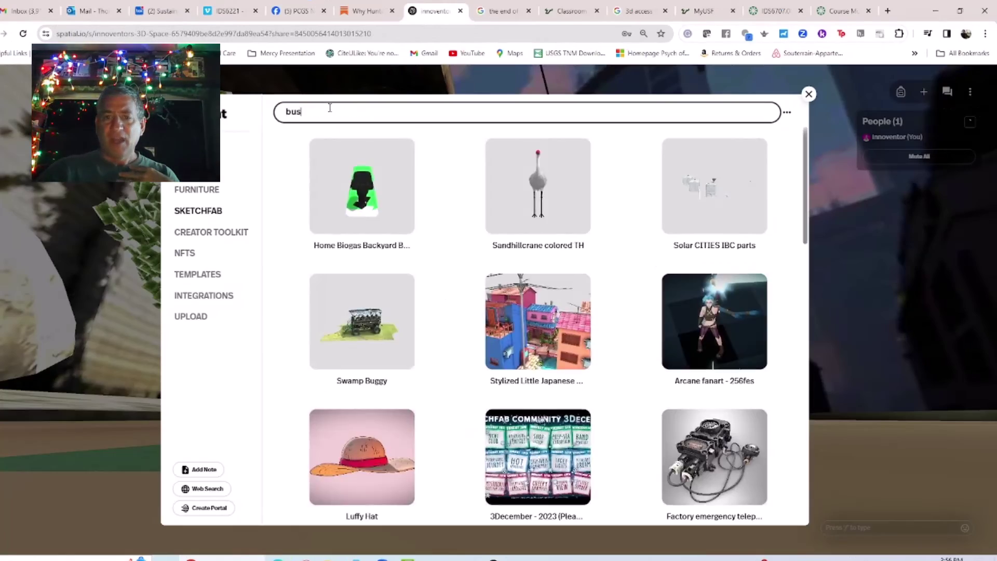
{"action": "left_click", "coordinate": [556, 267]}
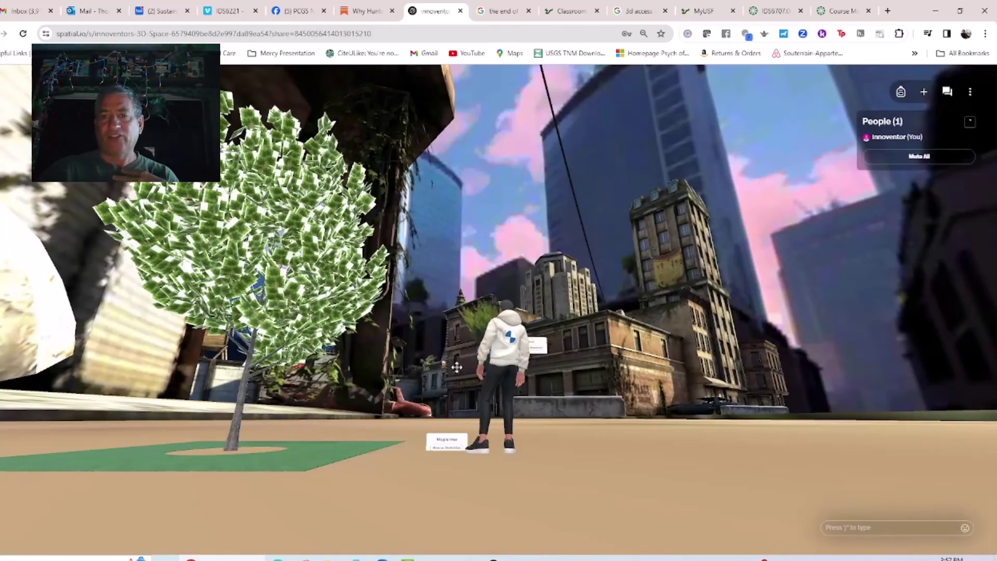
{"action": "left_click", "coordinate": [332, 424]}
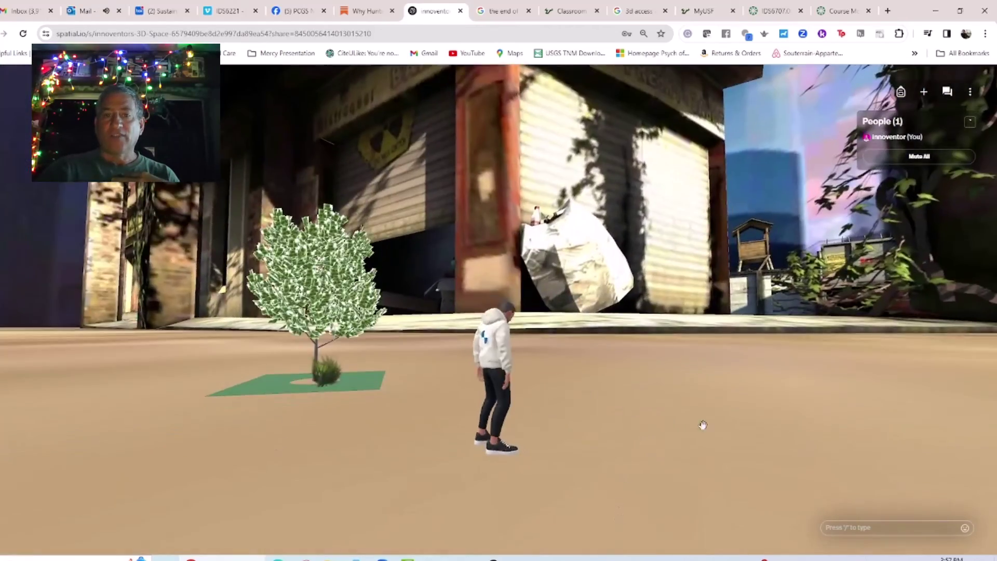
Search Sketchfab for "animal" and add the Animals Pack Little model to the space.
{"action": "left_click", "coordinate": [924, 91]}
{"action": "type", "text": "animal"}
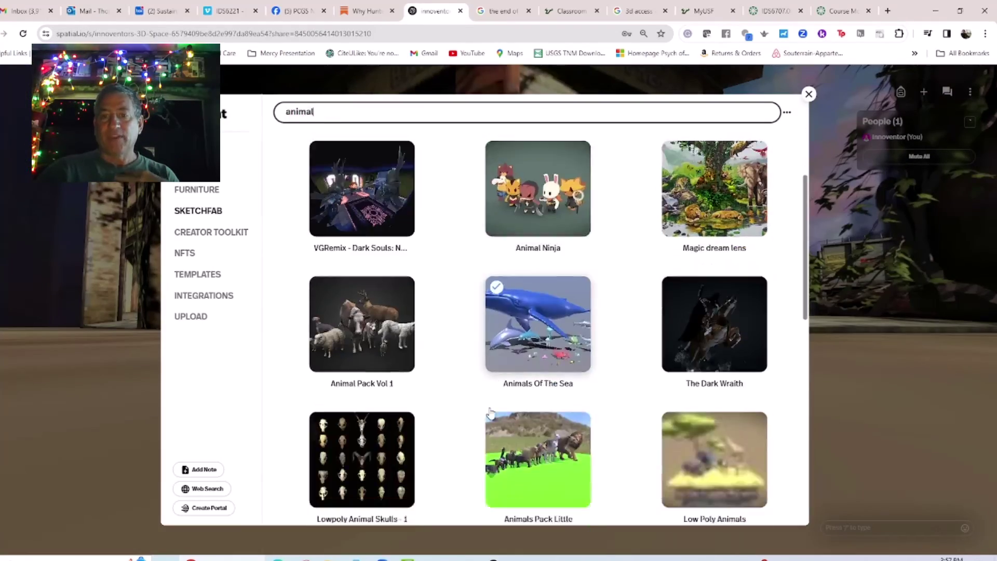
{"action": "scroll", "coordinate": [605, 395], "scroll_direction": "down", "scroll_amount": 3}
{"action": "left_click", "coordinate": [714, 408]}
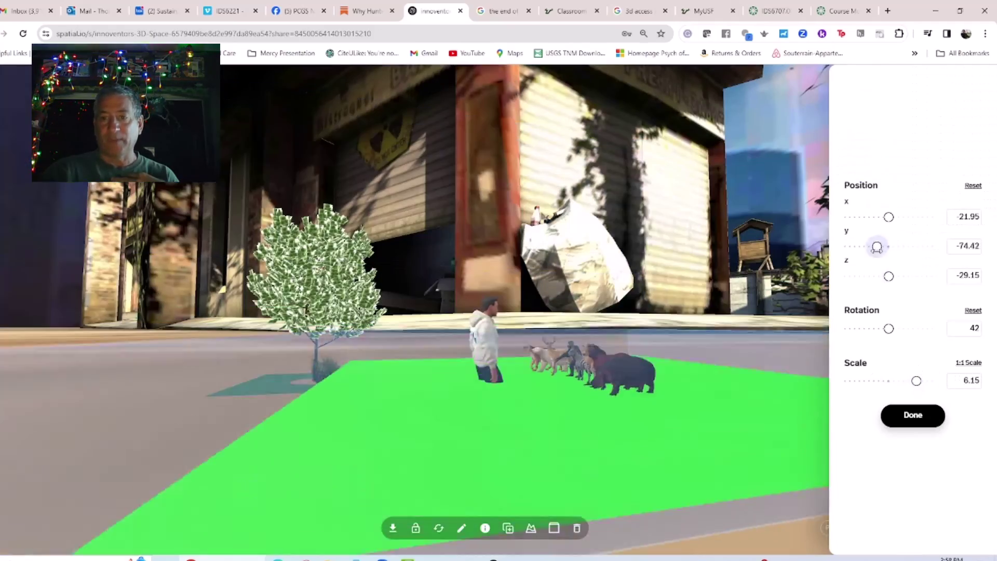
Scale the animal pack to 21.29 and lower it to Y -74.89 so its green base sinks below the ground.
{"action": "left_click_drag", "start_coordinate": [876, 247], "coordinate": [872, 247]}
{"action": "left_click_drag", "start_coordinate": [915, 380], "coordinate": [929, 381]}
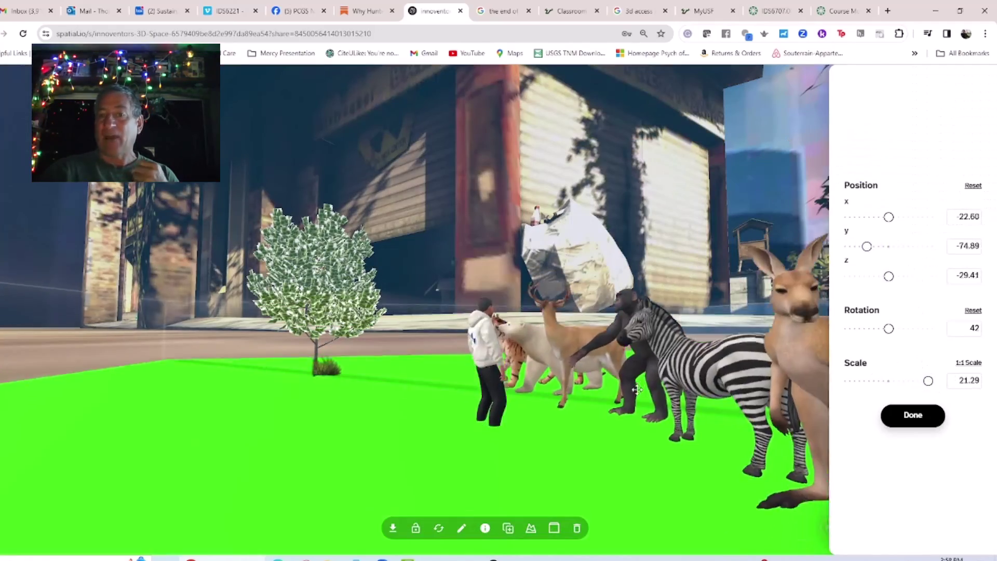
{"action": "left_click_drag", "start_coordinate": [871, 247], "coordinate": [867, 247]}
{"action": "left_click", "coordinate": [913, 415]}
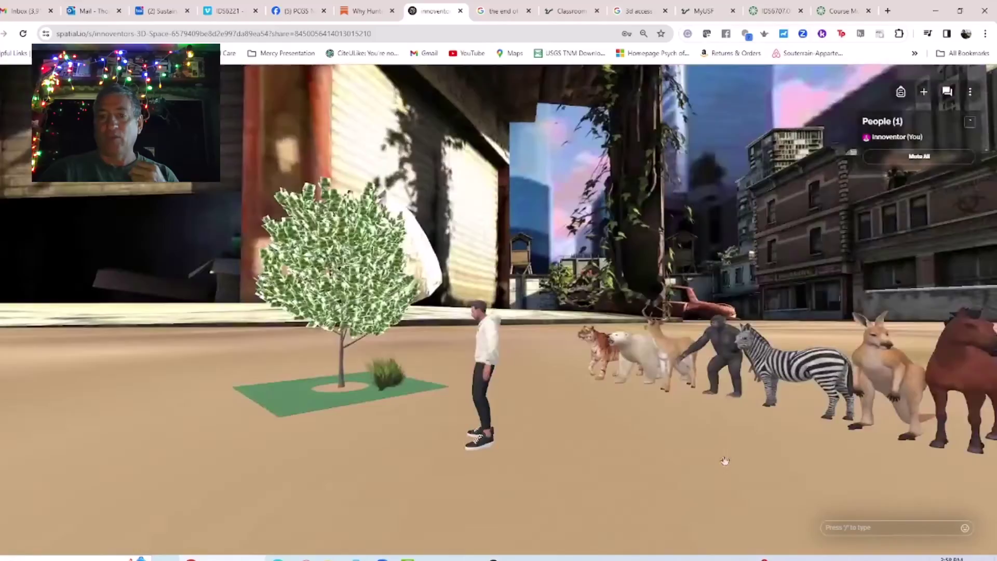
Add a hedge fence in front of the animals at scale 5.36, positioned at X -13.77, Y -74.88, Z -25.61.
{"action": "scroll", "coordinate": [724, 461], "scroll_direction": "down", "scroll_amount": 3}
{"action": "left_click", "coordinate": [924, 92]}
{"action": "left_click", "coordinate": [523, 239]}
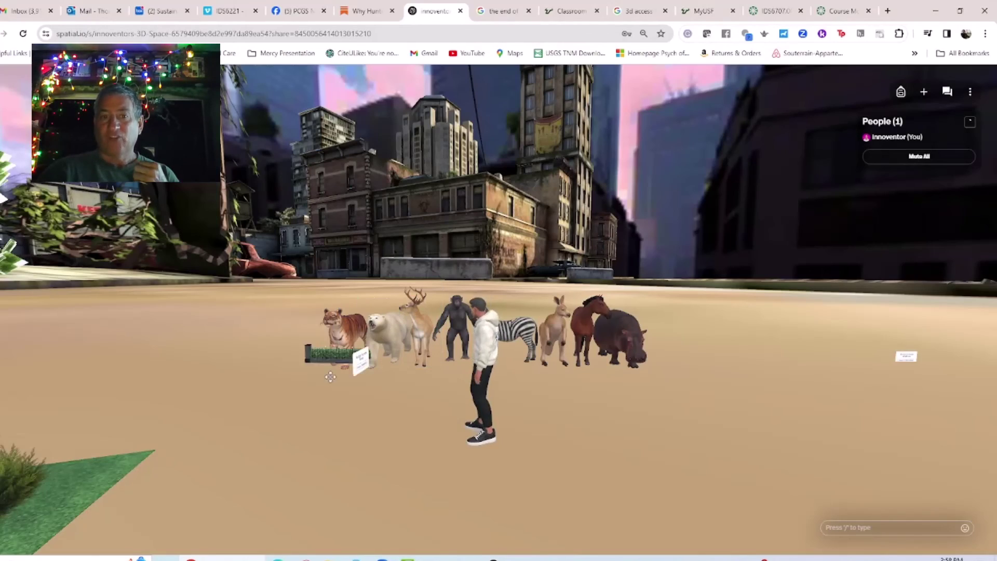
{"action": "left_click", "coordinate": [405, 453]}
{"action": "left_click", "coordinate": [393, 528]}
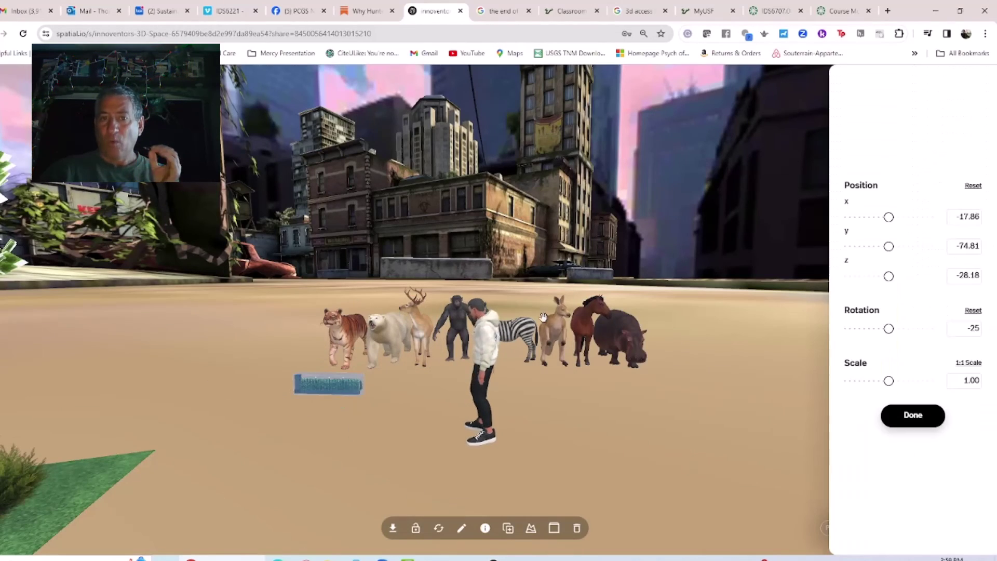
{"action": "left_click_drag", "start_coordinate": [887, 217], "coordinate": [917, 216]}
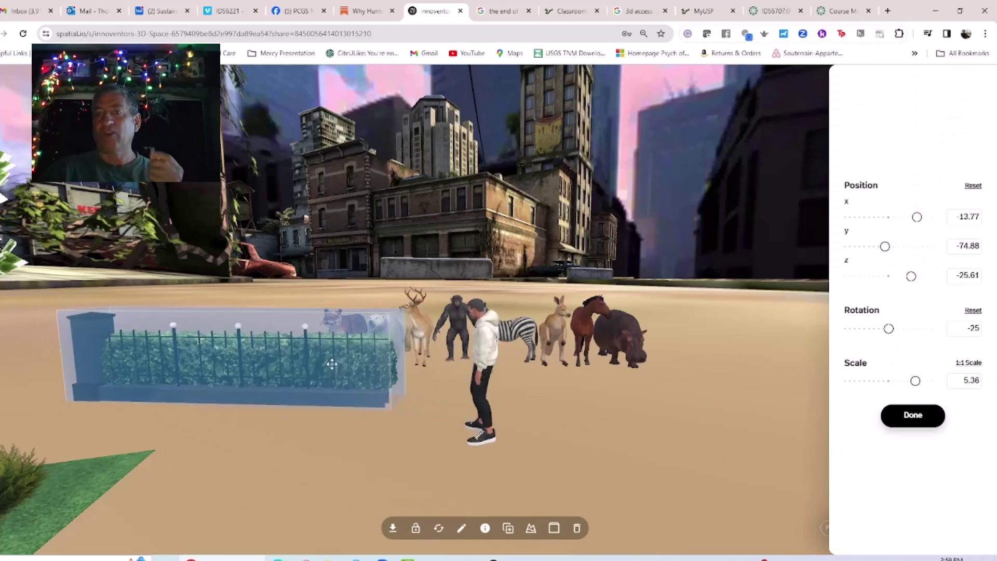
{"action": "key", "text": "Escape"}
Search Sketchfab for "windmill", add a white wind turbine at scale 5.02 near the tree, and rotate it.
{"action": "left_click", "coordinate": [924, 92]}
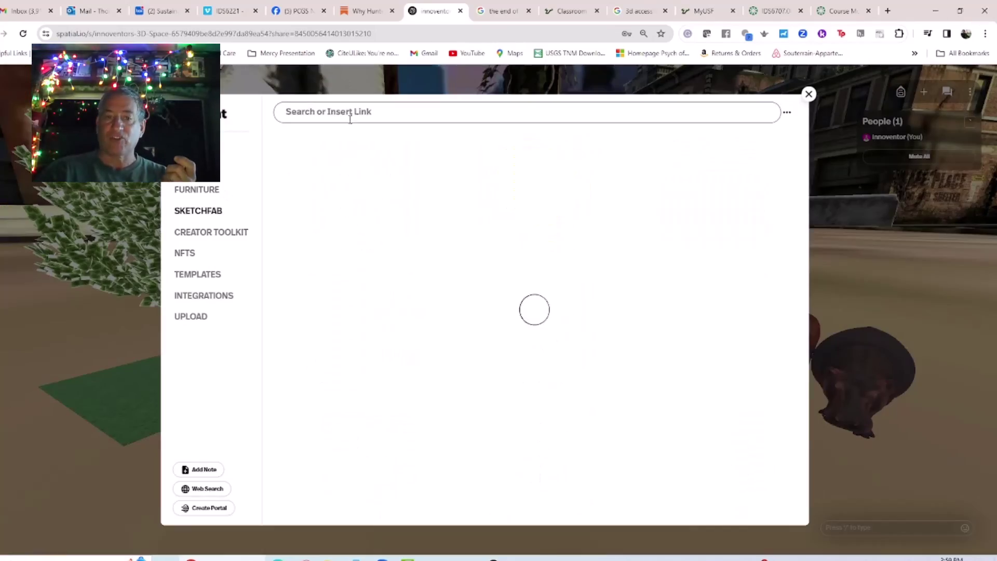
{"action": "type", "text": "windmill"}
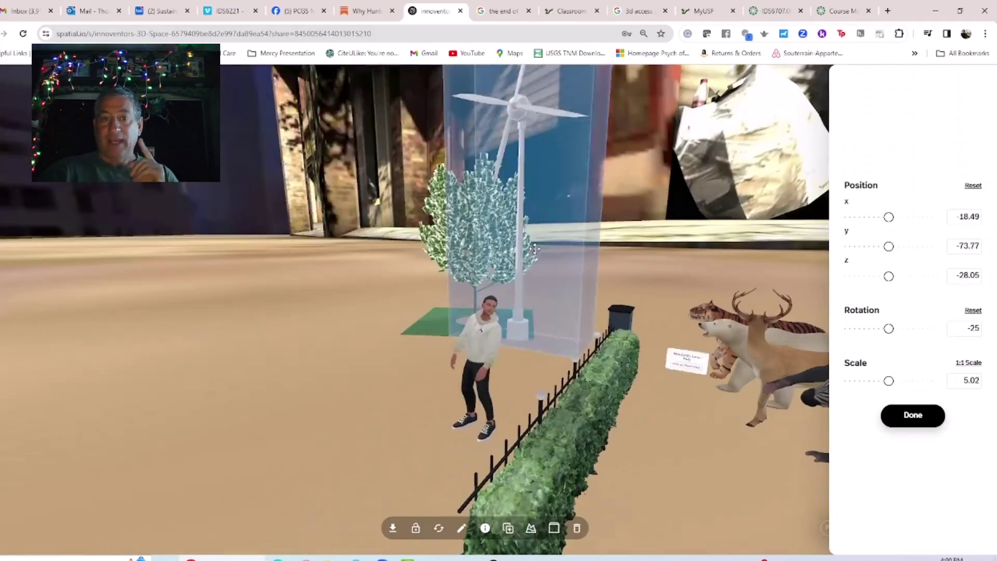
{"action": "left_click_drag", "start_coordinate": [889, 328], "coordinate": [897, 328]}
{"action": "left_click", "coordinate": [913, 415]}
{"action": "left_click", "coordinate": [933, 443]}
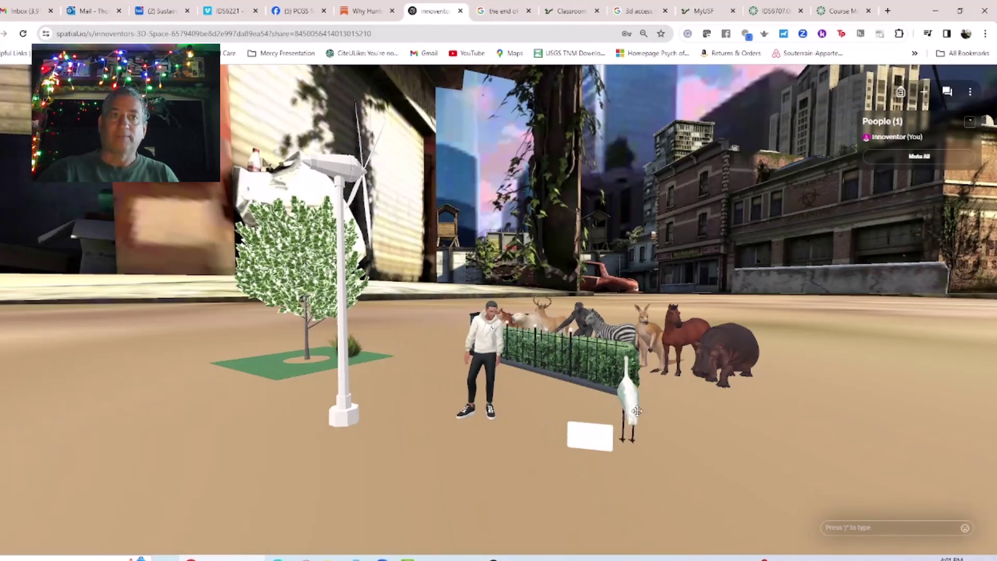
Hide the Sandhill crane model's information panel in the space, save the setting, and look over the scene.
{"action": "left_click", "coordinate": [637, 411]}
{"action": "left_click", "coordinate": [910, 414]}
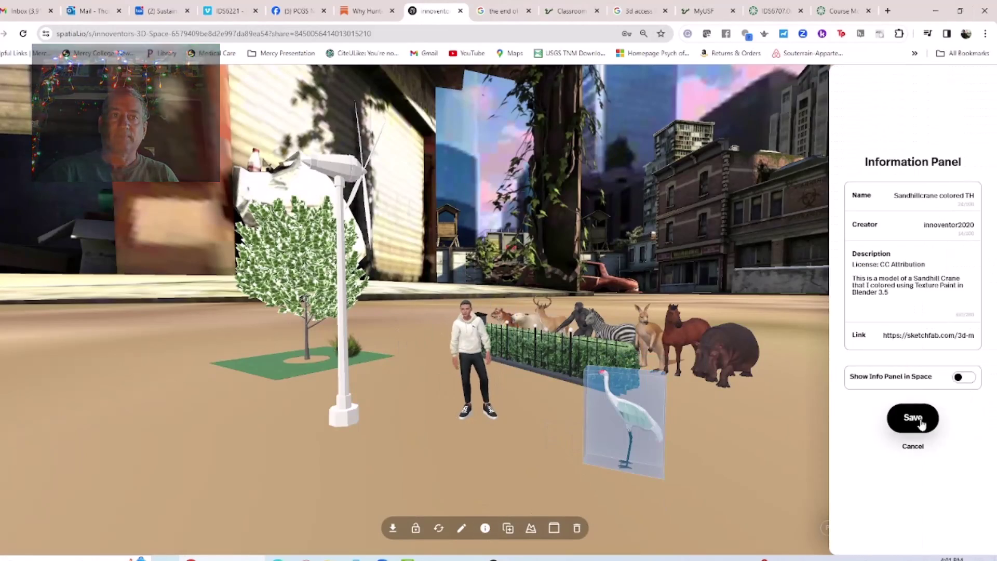
{"action": "left_click", "coordinate": [911, 416]}
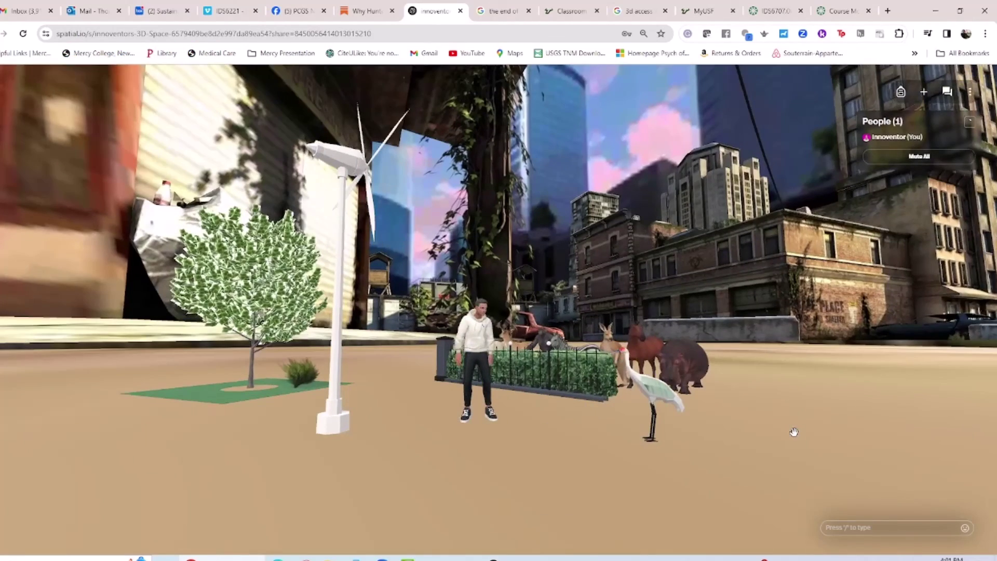
{"action": "left_click_drag", "start_coordinate": [794, 432], "coordinate": [808, 444]}
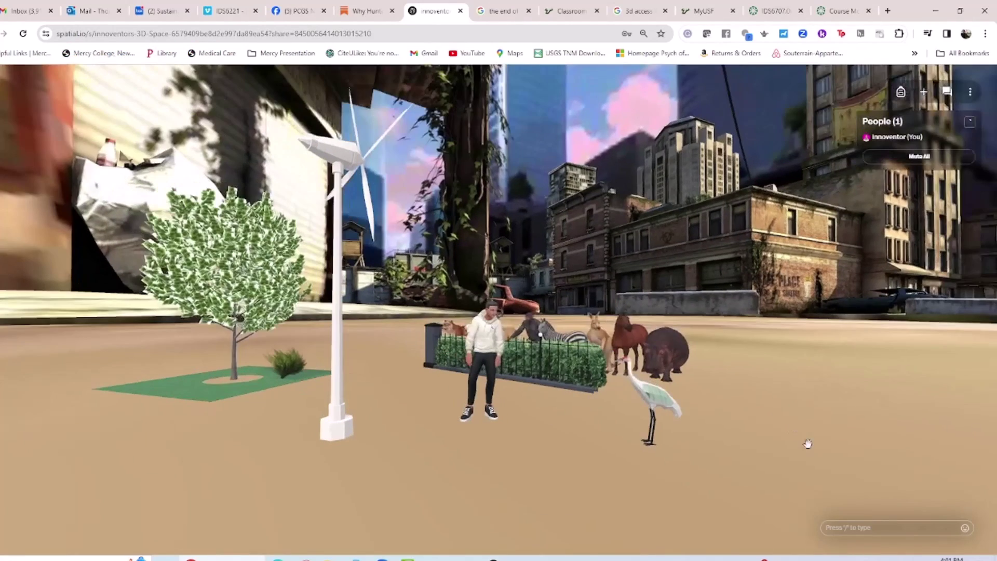